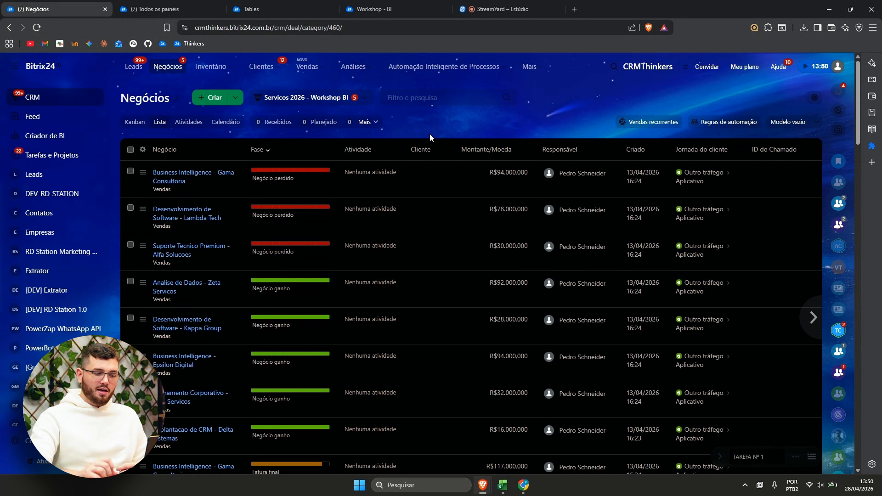
# Step: Switch to the workshop-bi workbook in Excel and review its date, seller and target data
pyautogui.click(502, 486)
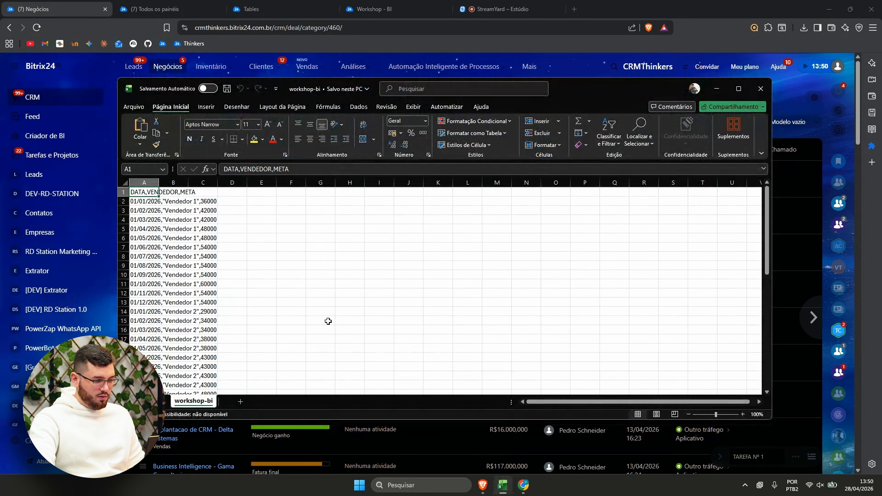
pyautogui.click(739, 88)
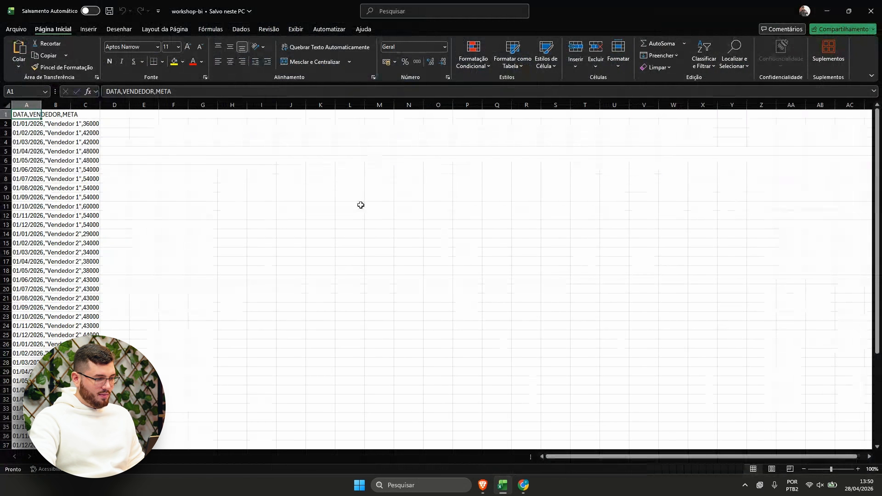
pyautogui.moveTo(29, 115); pyautogui.dragTo(38, 353)
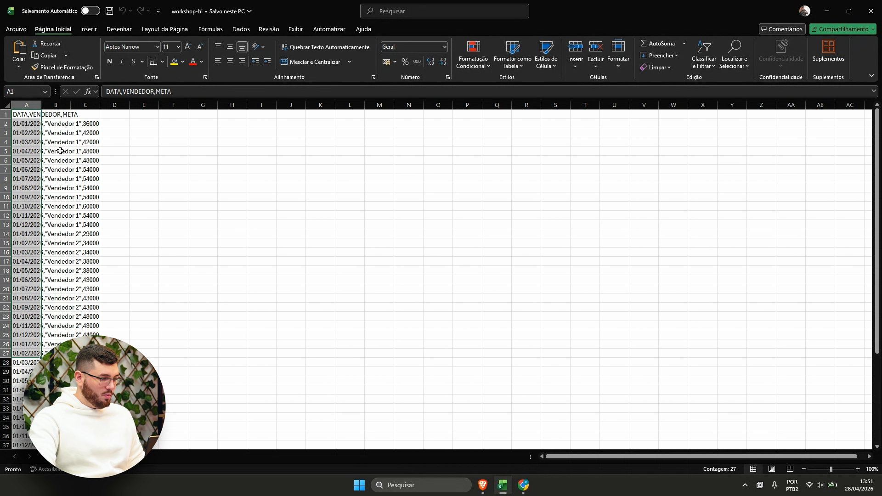
pyautogui.moveTo(60, 124); pyautogui.dragTo(90, 279)
pyautogui.click(90, 187)
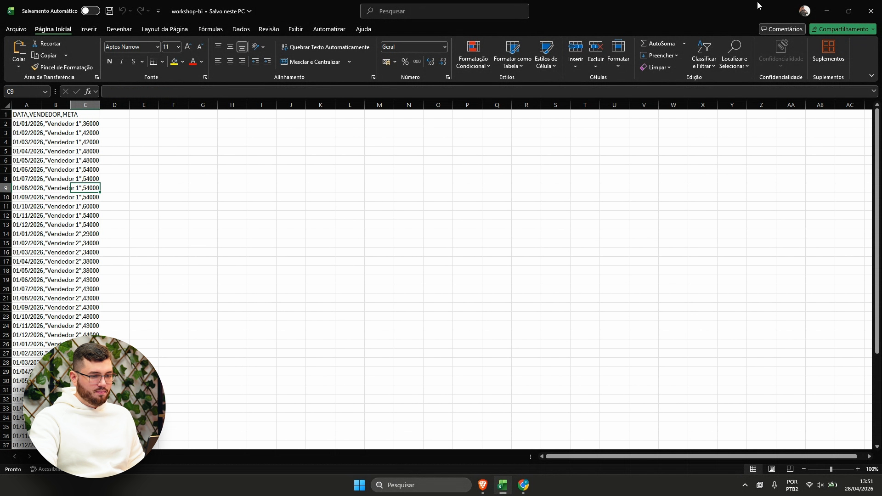
pyautogui.click(827, 10)
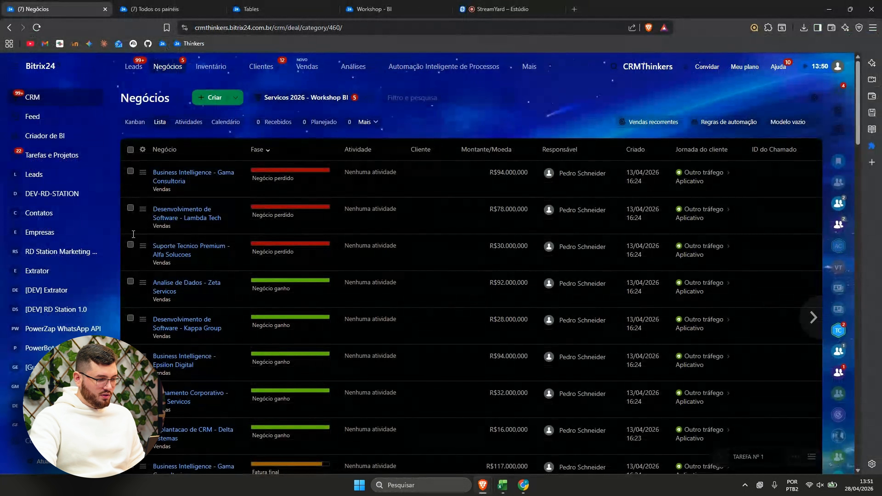
# Step: Open the Business Intelligence - Gama Consultoria deal in Bitrix24 and review the monthly targets per seller in the Excel workbook
pyautogui.click(165, 184)
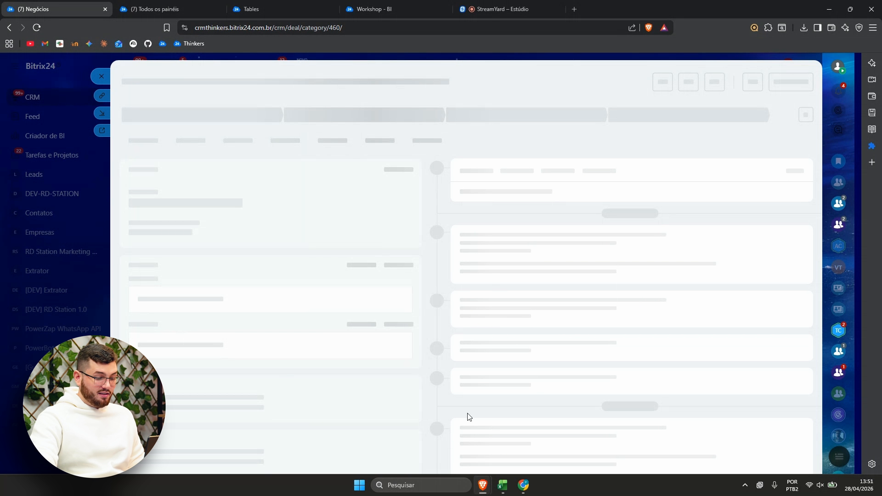
pyautogui.click(503, 485)
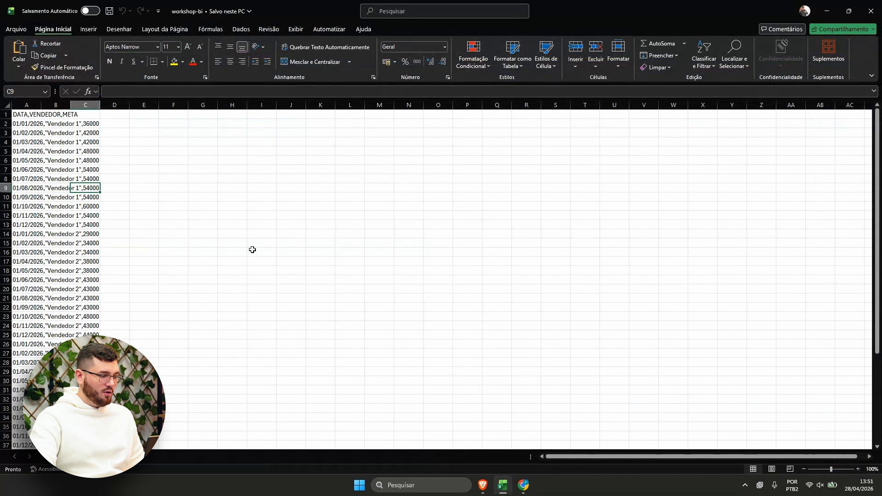
pyautogui.moveTo(23, 124); pyautogui.dragTo(24, 153)
pyautogui.moveTo(83, 123); pyautogui.dragTo(88, 169)
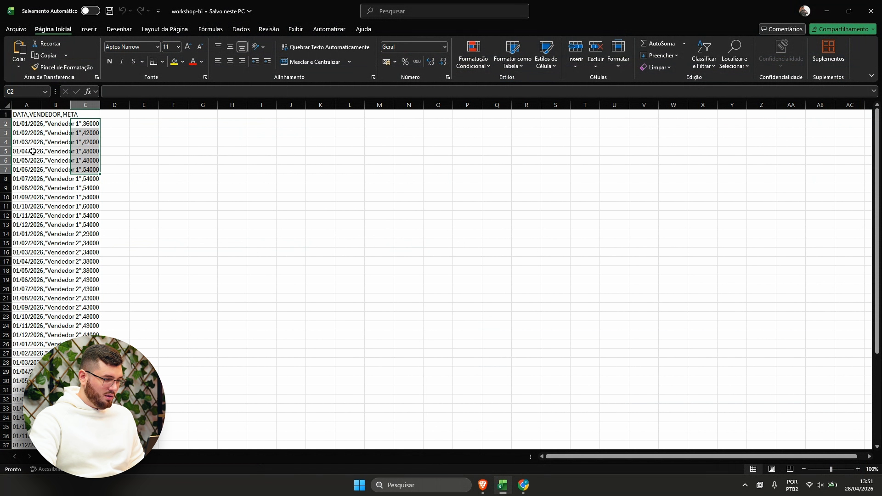
pyautogui.click(31, 152)
pyautogui.click(56, 153)
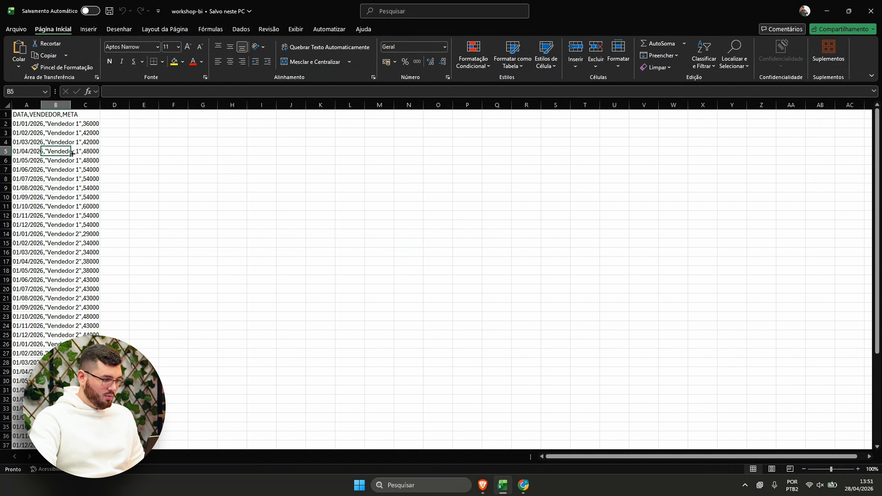
pyautogui.click(74, 153)
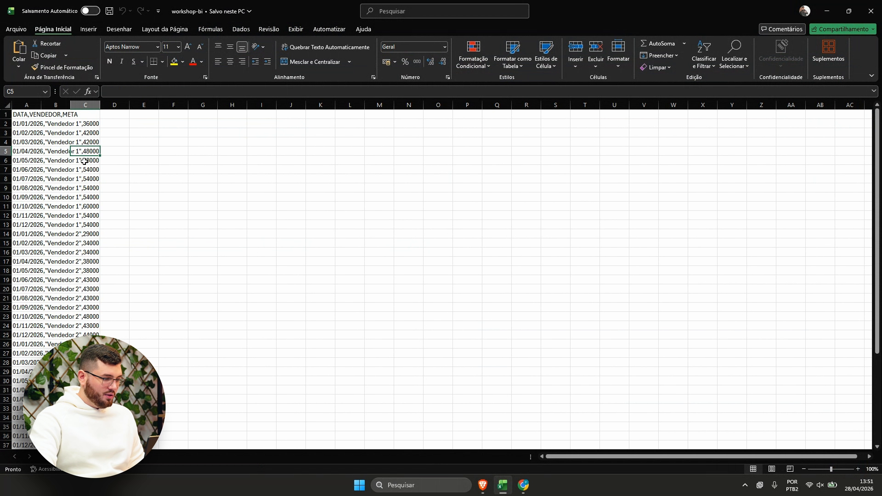
pyautogui.click(827, 11)
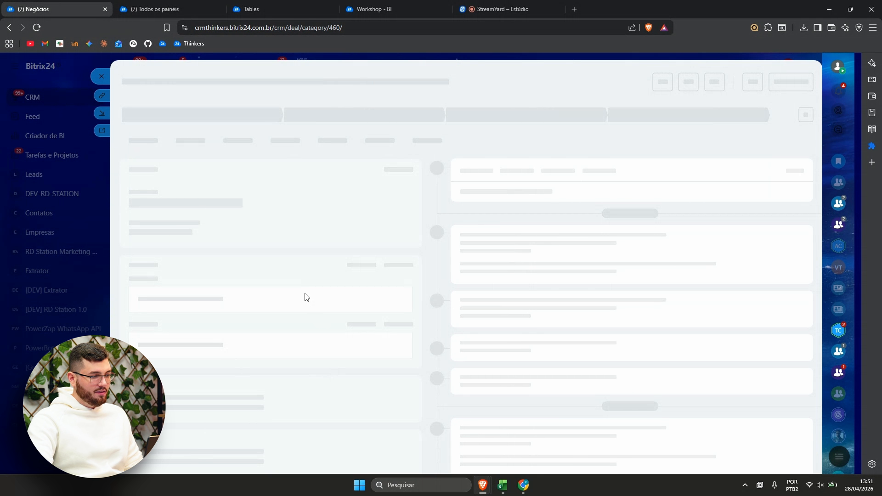
pyautogui.press('Escape')
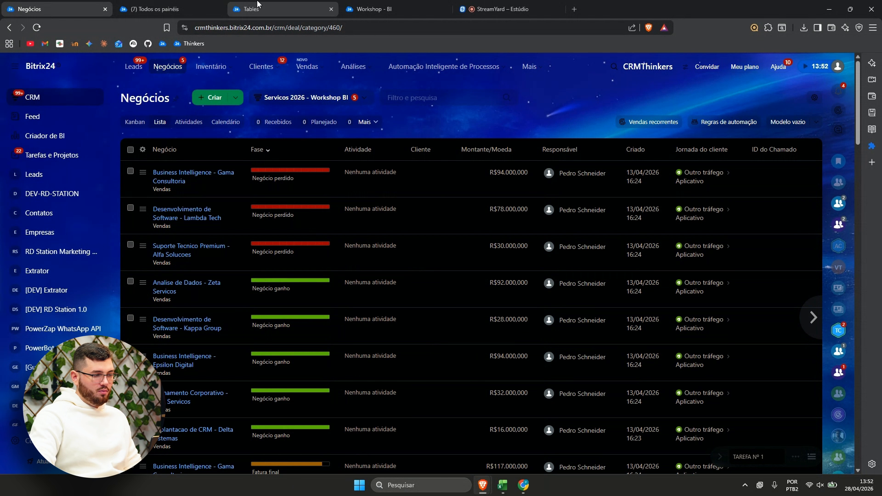
# Step: Open the Workshop - BI dashboard and turn off Dark Reader for the Bitrix24 site
pyautogui.click(373, 6)
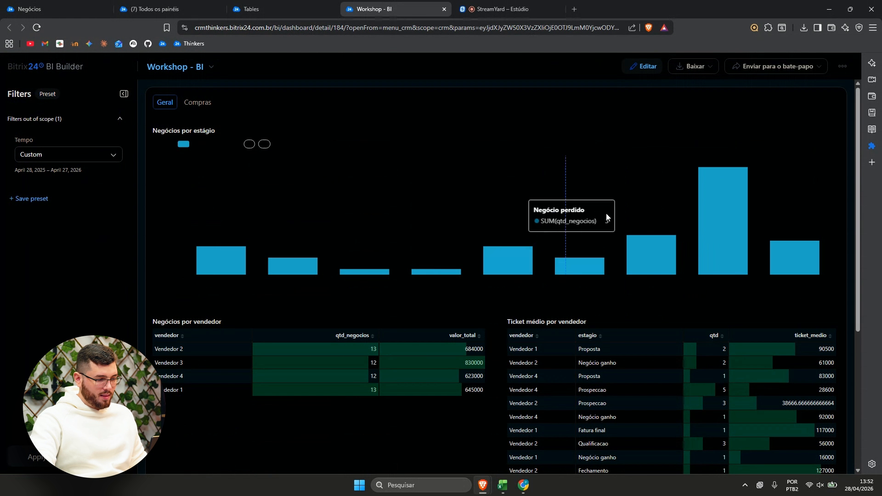
pyautogui.click(768, 28)
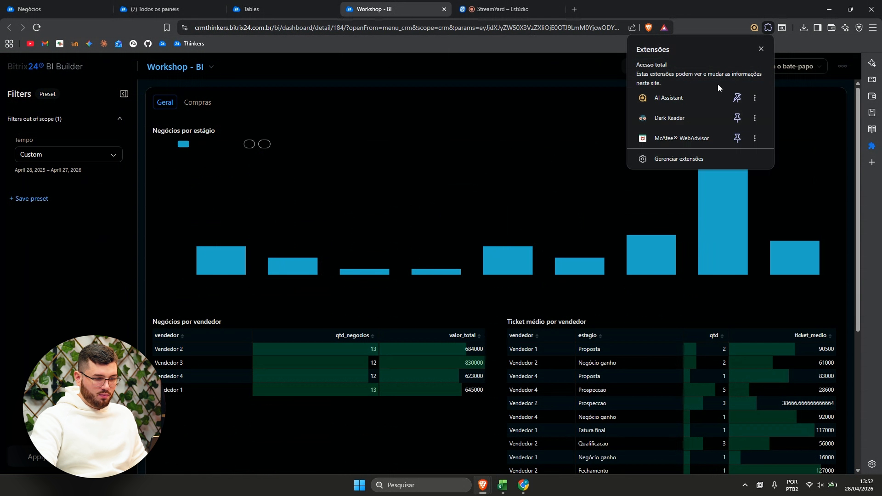
pyautogui.click(680, 118)
pyautogui.click(738, 66)
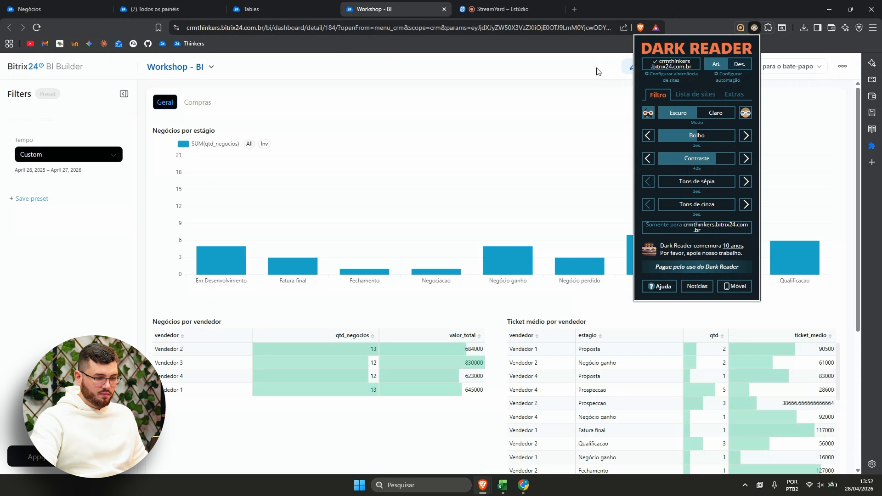
pyautogui.click(596, 71)
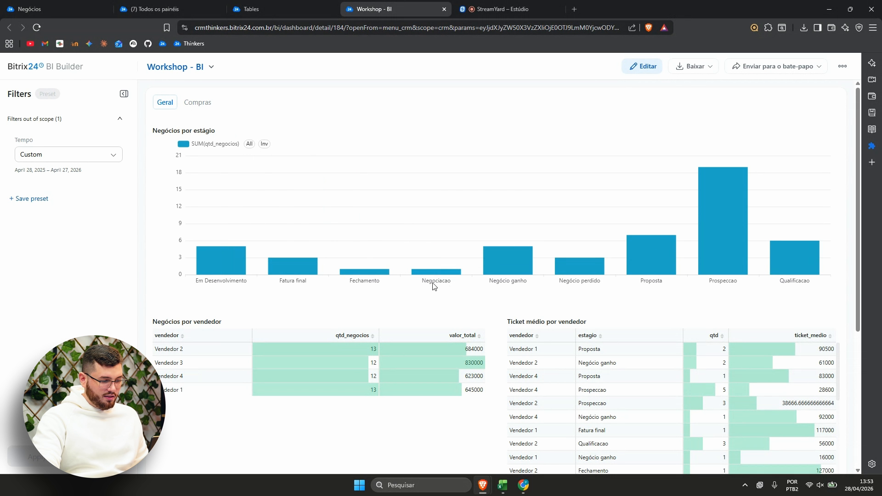
# Step: Sort the Negócios por vendedor table by vendedor in ascending order
pyautogui.scroll(-3, 437, 294)
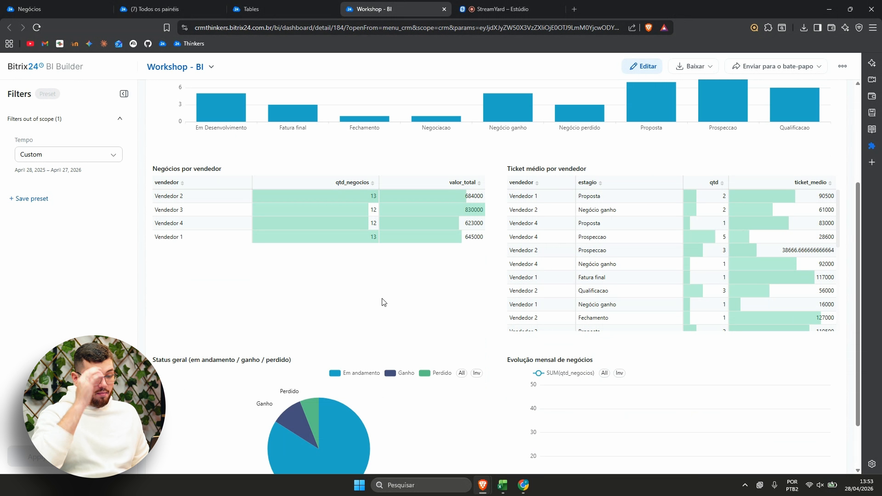
pyautogui.moveTo(152, 169); pyautogui.dragTo(234, 165)
pyautogui.click(235, 166)
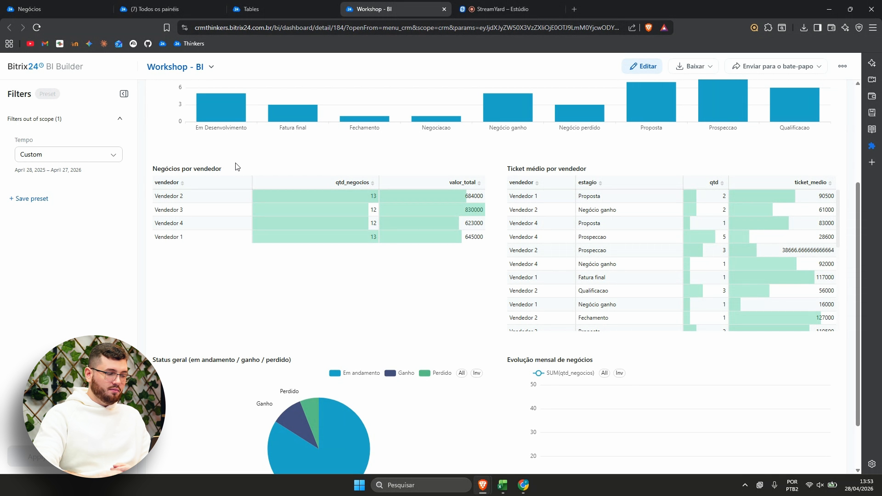
pyautogui.moveTo(230, 167); pyautogui.dragTo(166, 168)
pyautogui.click(193, 197)
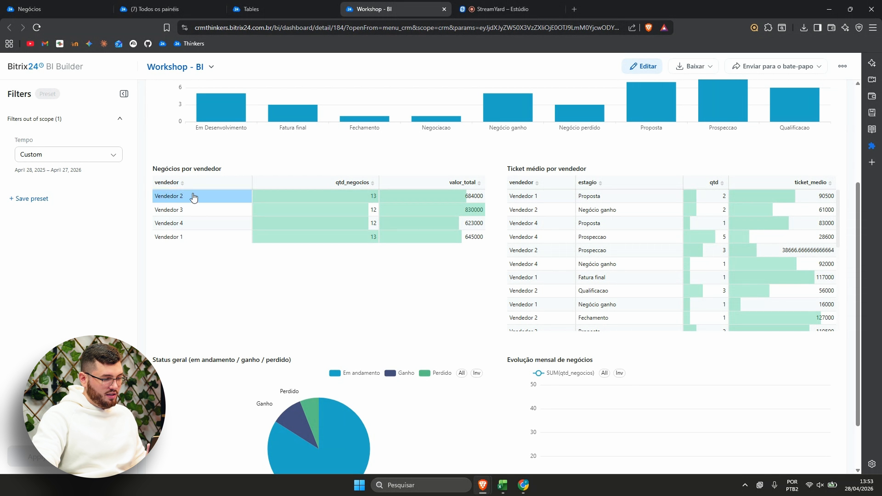
pyautogui.click(191, 184)
pyautogui.click(184, 185)
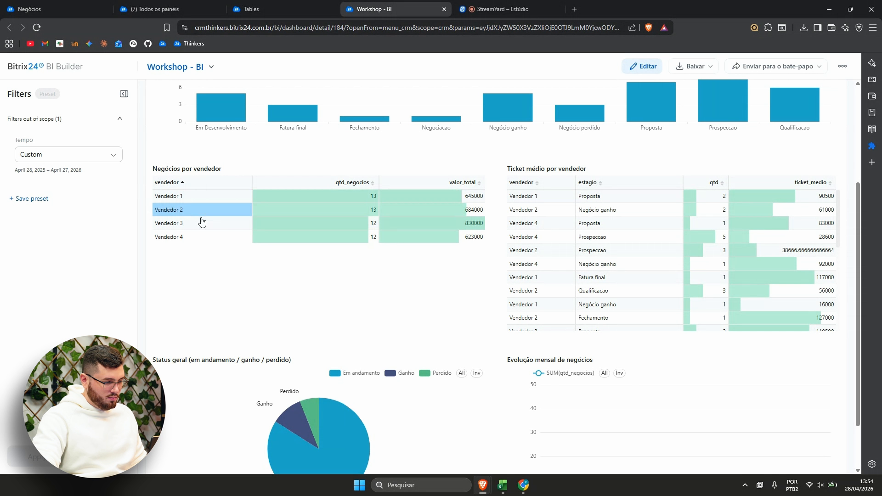
# Step: Examine the deal quantity and total value of each seller in the Negócios por vendedor table
pyautogui.click(183, 196)
pyautogui.click(191, 236)
pyautogui.click(314, 234)
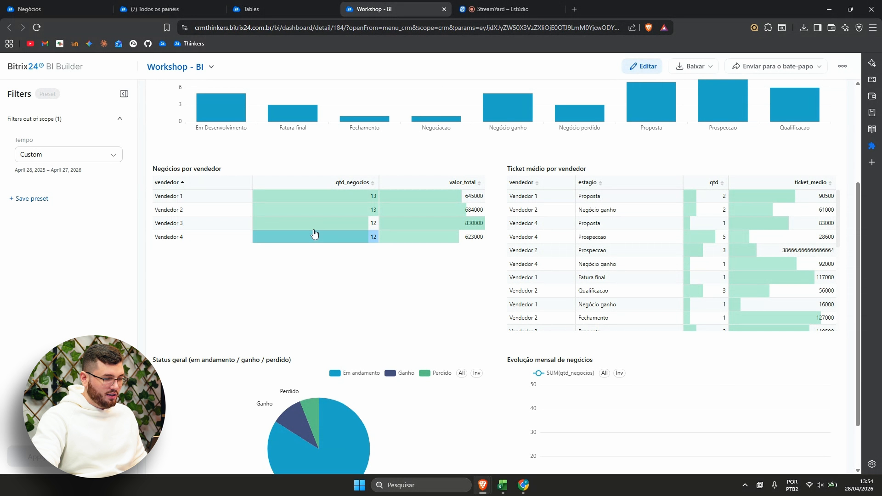
pyautogui.click(203, 197)
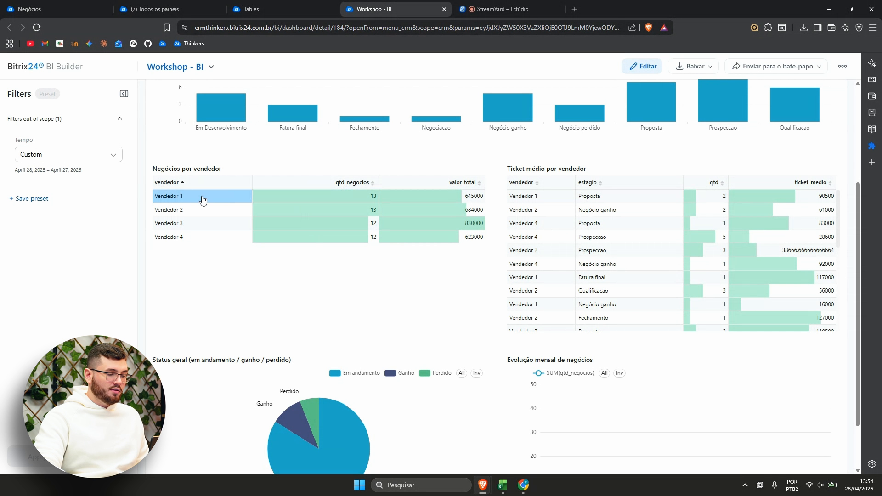
pyautogui.click(197, 209)
pyautogui.click(212, 198)
pyautogui.click(215, 199)
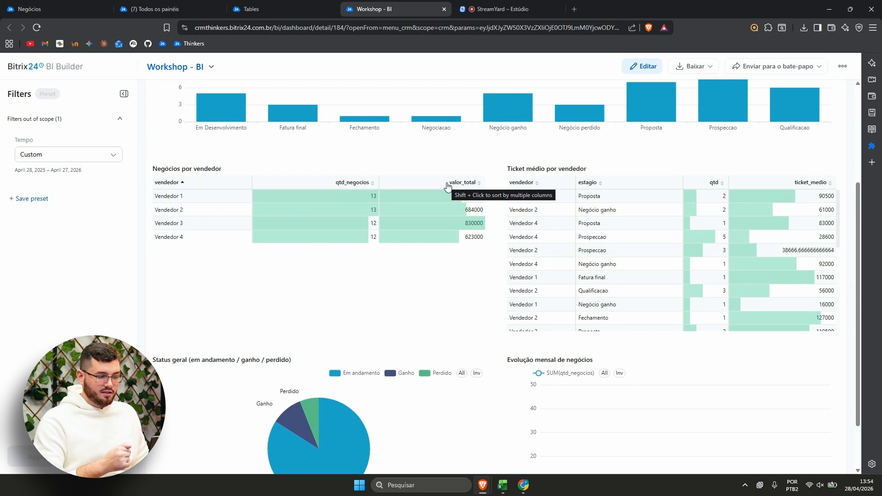
pyautogui.click(214, 201)
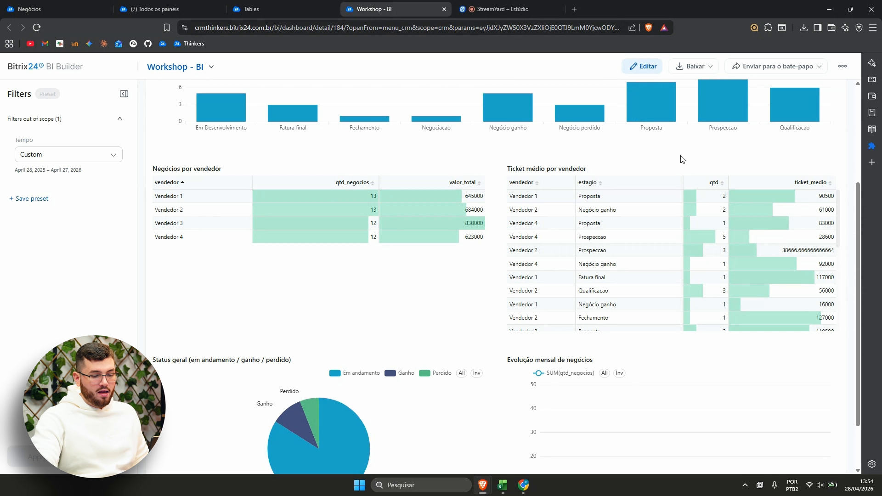
# Step: Review the Ticket médio por vendedor table through to its last rows
pyautogui.moveTo(496, 175); pyautogui.dragTo(608, 169)
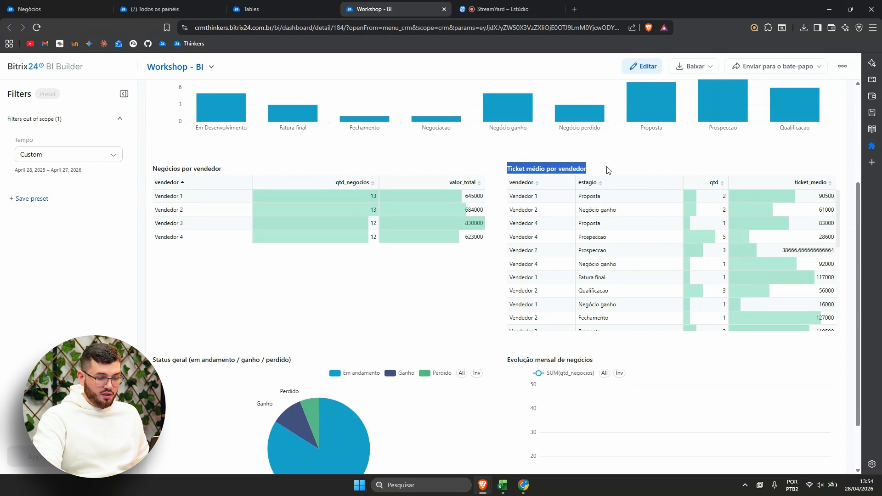
pyautogui.click(607, 165)
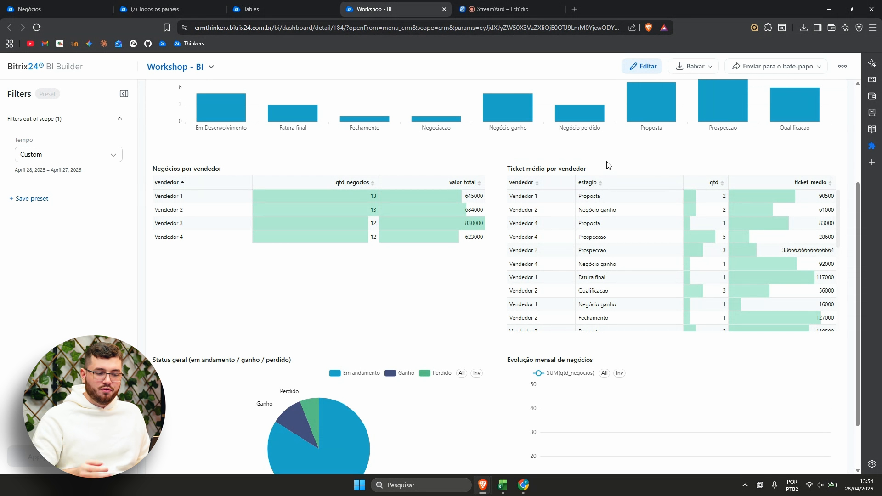
pyautogui.moveTo(856, 214); pyautogui.dragTo(861, 234)
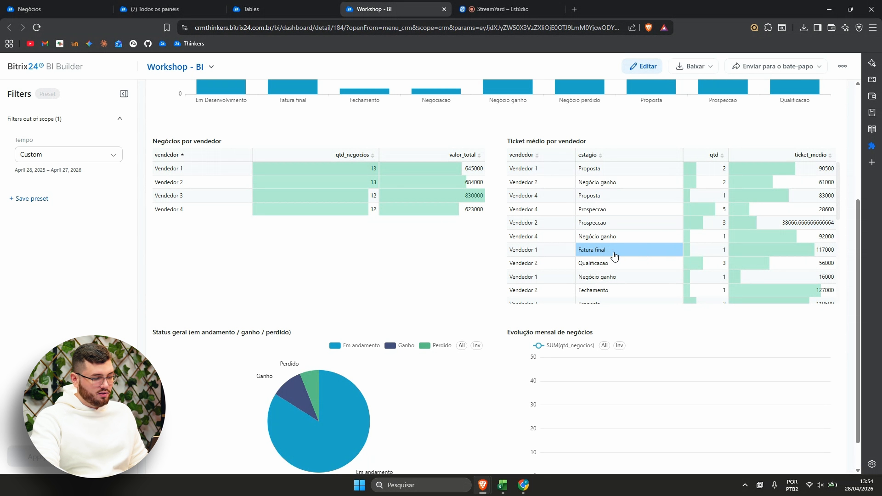
pyautogui.scroll(-3, 614, 254)
pyautogui.scroll(-1, 496, 316)
pyautogui.scroll(-1, 618, 242)
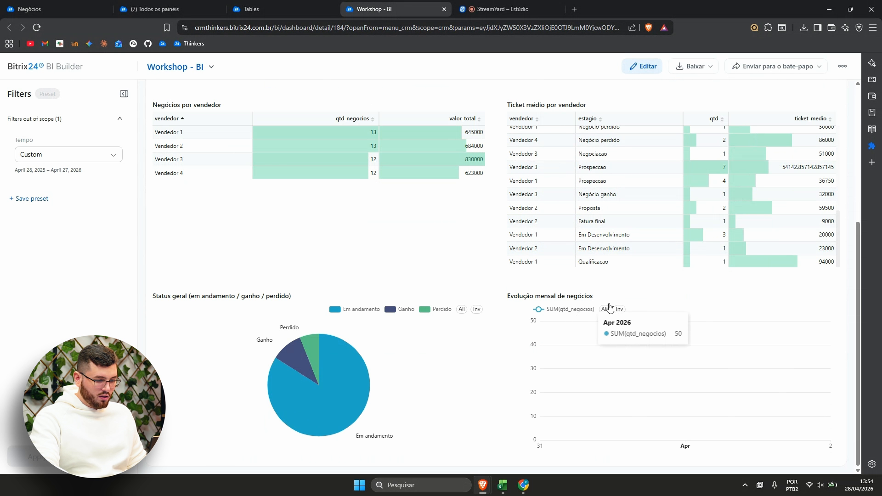
# Step: Inspect the segments of the Status geral pie chart for ongoing, won and lost deals
pyautogui.moveTo(151, 295); pyautogui.dragTo(291, 292)
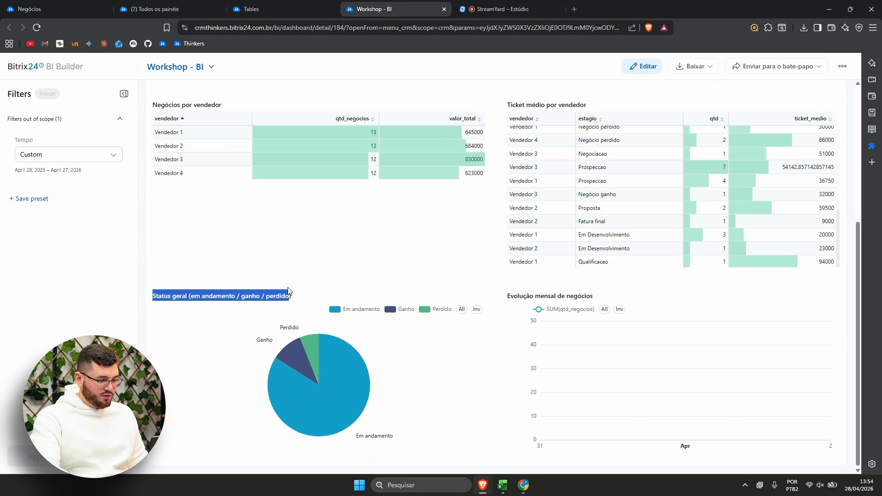
pyautogui.click(294, 292)
pyautogui.moveTo(324, 366)
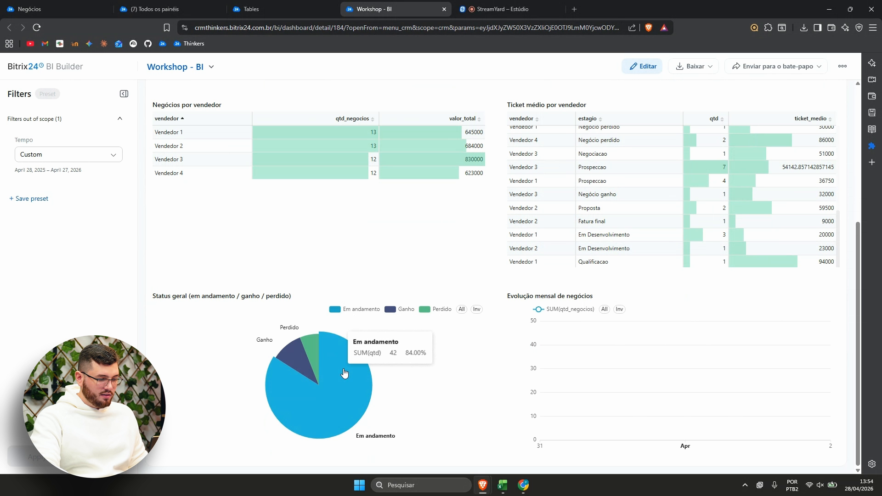
pyautogui.moveTo(299, 357)
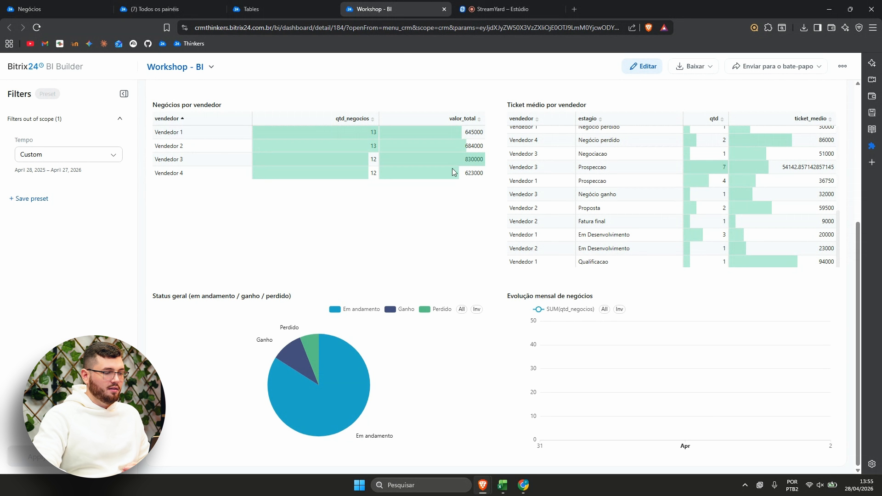
# Step: Close the table editor and the analytics hub to return to the list of dashboards
pyautogui.click(277, 7)
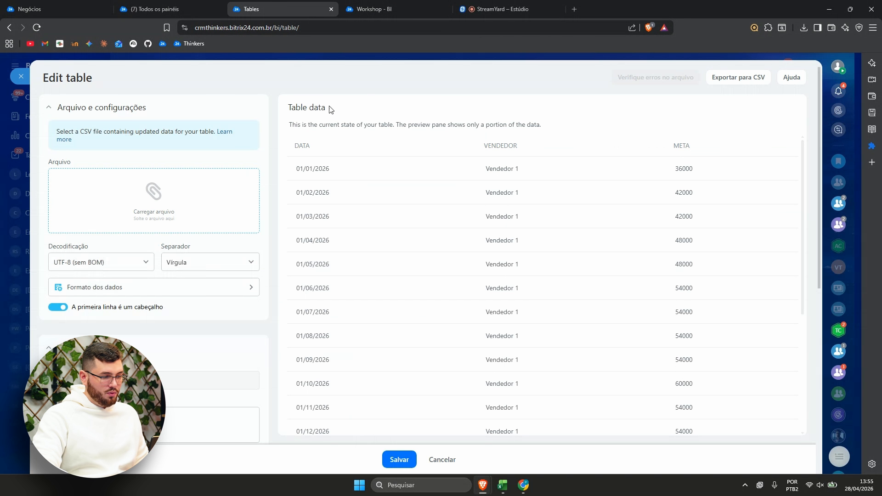
pyautogui.click(20, 76)
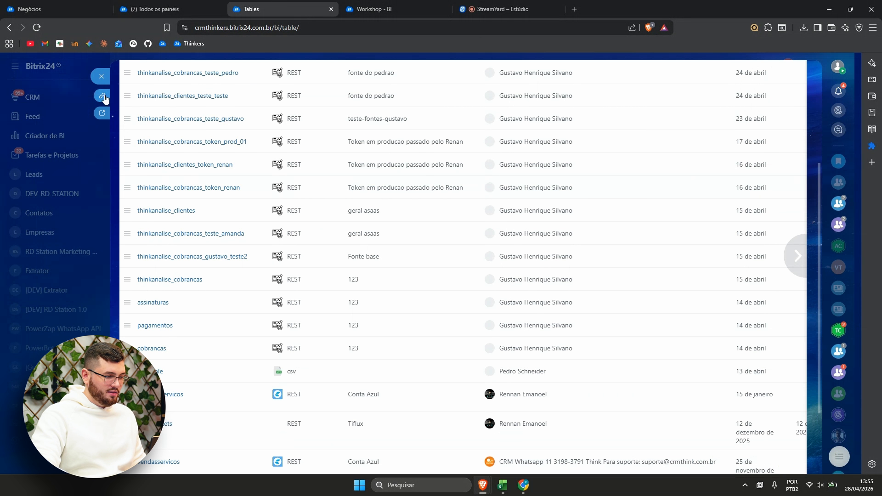
pyautogui.click(101, 76)
# Step: Search the portal for "criador" and open Criador de BI from the results
pyautogui.click(615, 66)
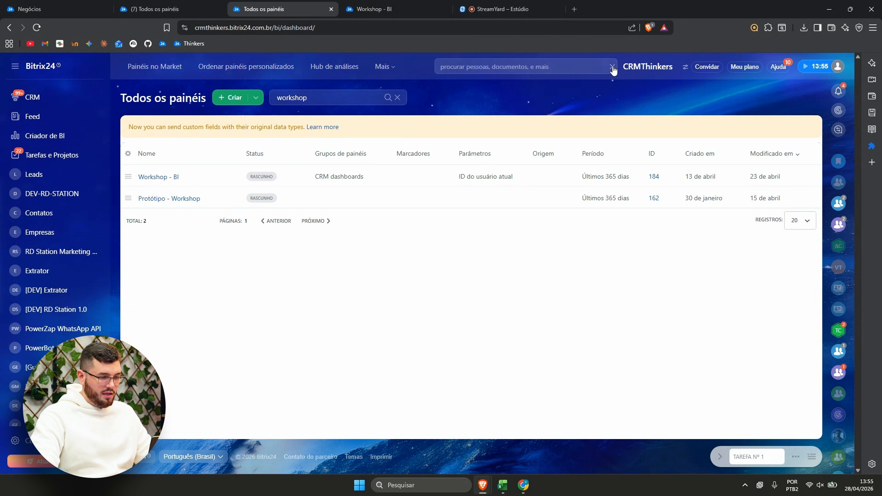
pyautogui.write('ria')
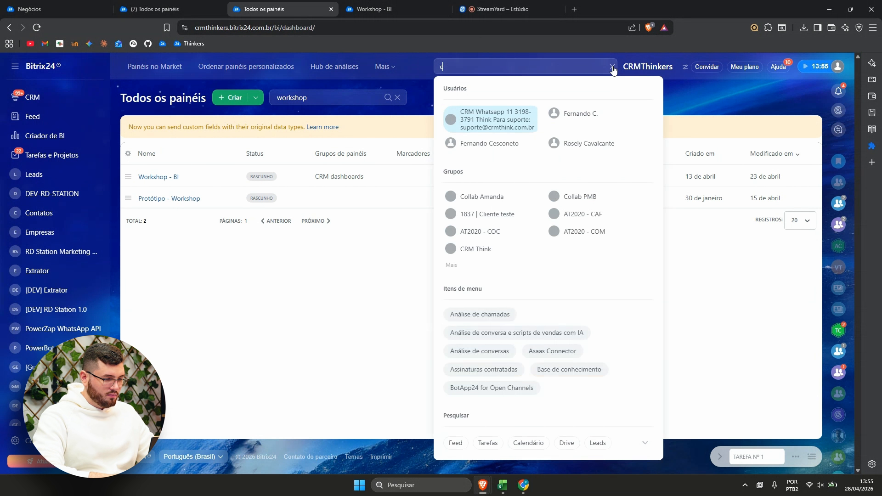
pyautogui.press('BackSpace')
pyautogui.press('BackSpace')
pyautogui.press('BackSpace')
pyautogui.write('criador')
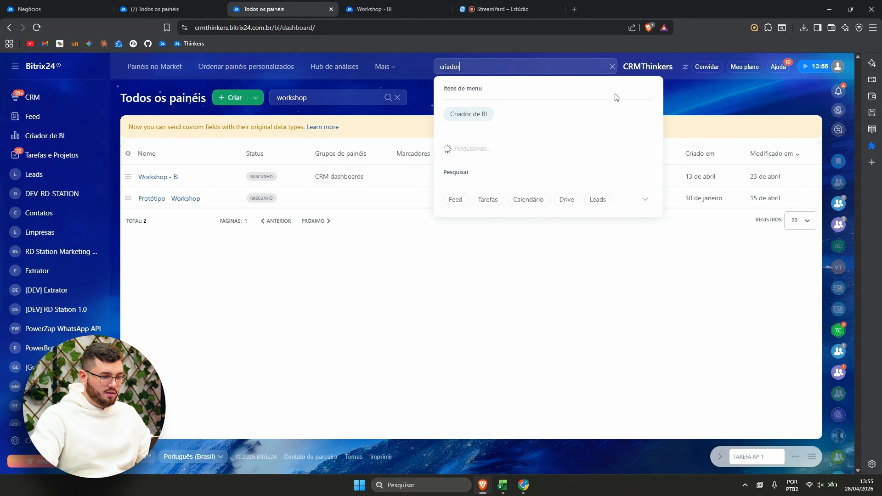
pyautogui.click(467, 119)
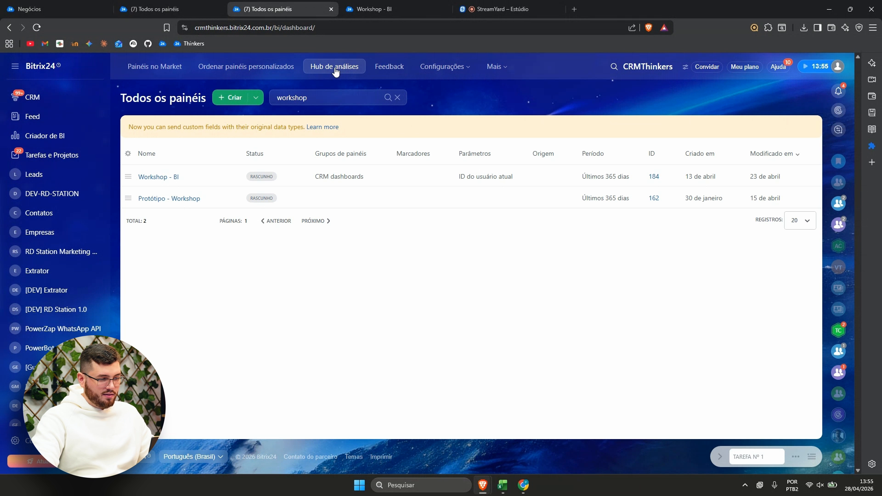
# Step: Move Hub de análises after Configurações in the BI section's navigation and finish the customization
pyautogui.click(511, 66)
pyautogui.moveTo(324, 68); pyautogui.dragTo(487, 201)
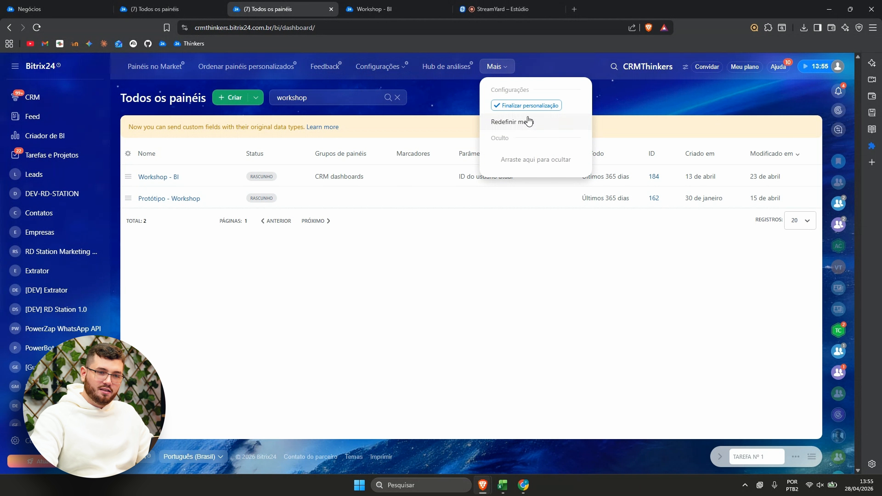
pyautogui.click(518, 107)
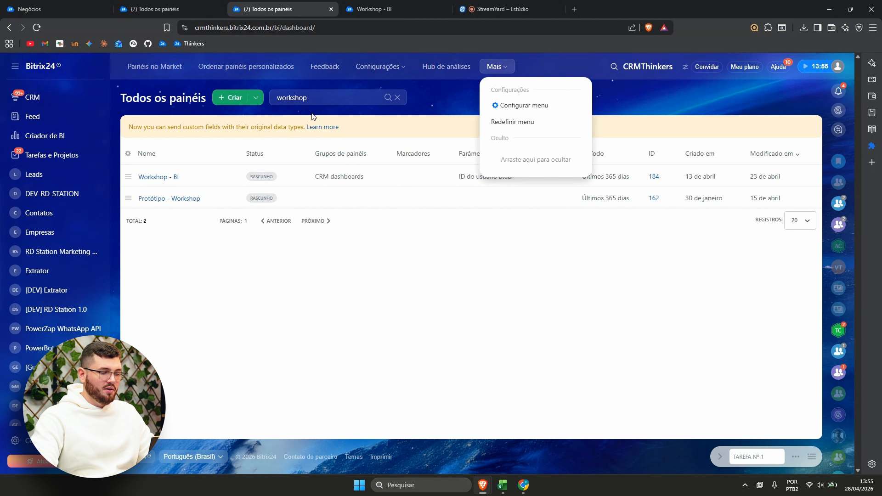
pyautogui.click(380, 84)
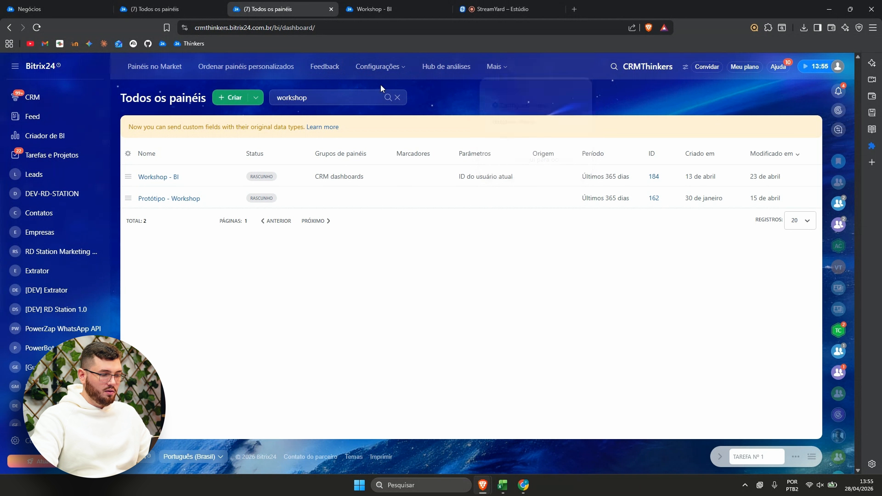
# Step: Open Hub de análises and look over its list of tables with their connection types
pyautogui.click(432, 75)
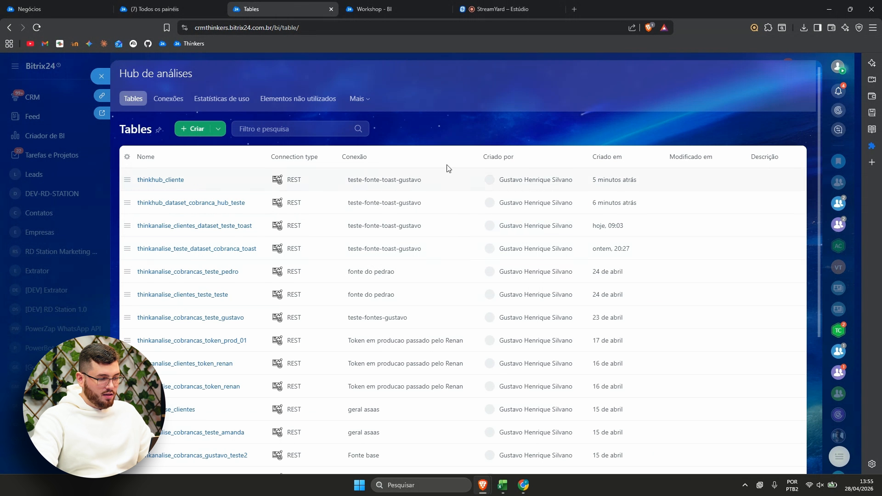
pyautogui.scroll(-3, 497, 292)
pyautogui.scroll(2, 503, 303)
pyautogui.scroll(1, 502, 303)
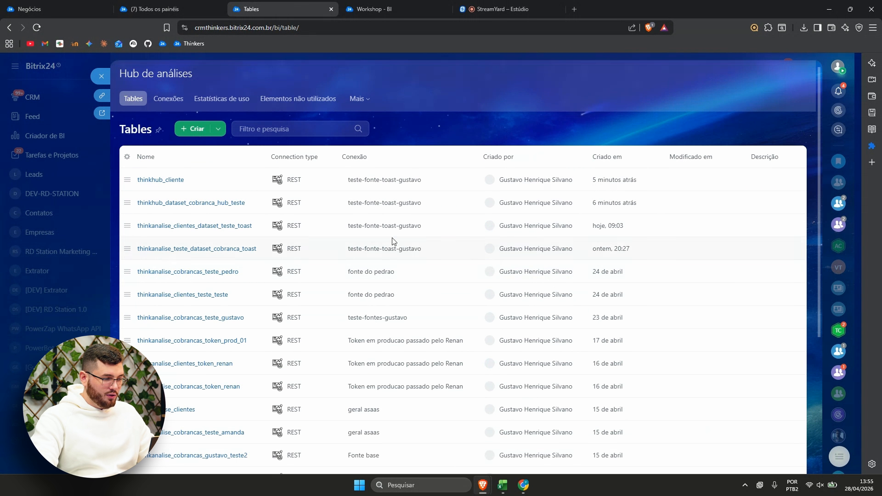
# Step: Review the form for creating a table from a CSV file alongside the workshop-bi workbook, and close it without creating anything
pyautogui.click(191, 130)
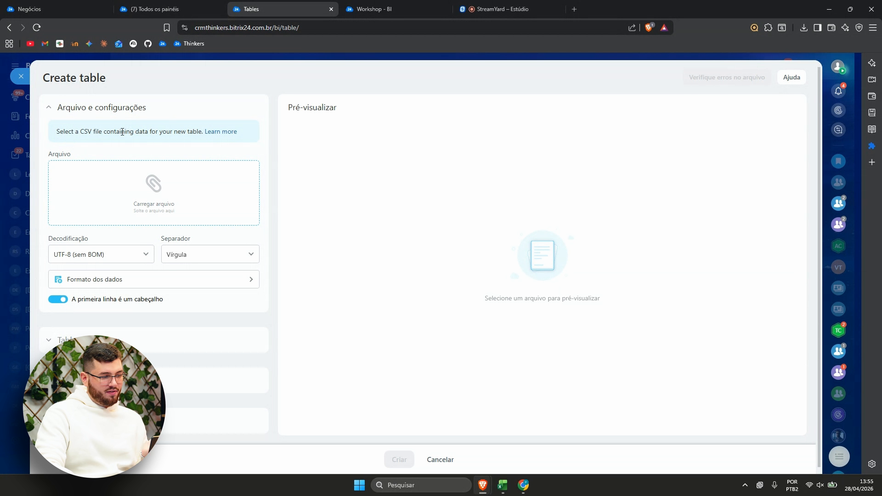
pyautogui.click(503, 485)
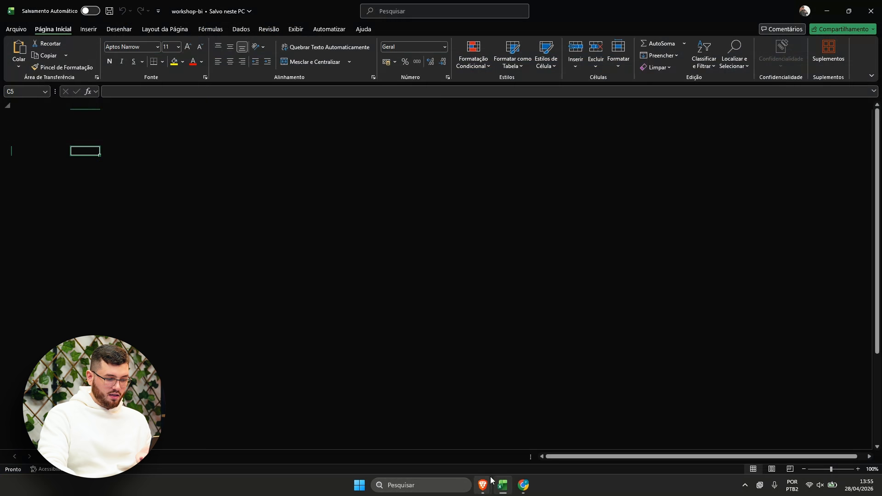
pyautogui.click(825, 17)
pyautogui.click(21, 76)
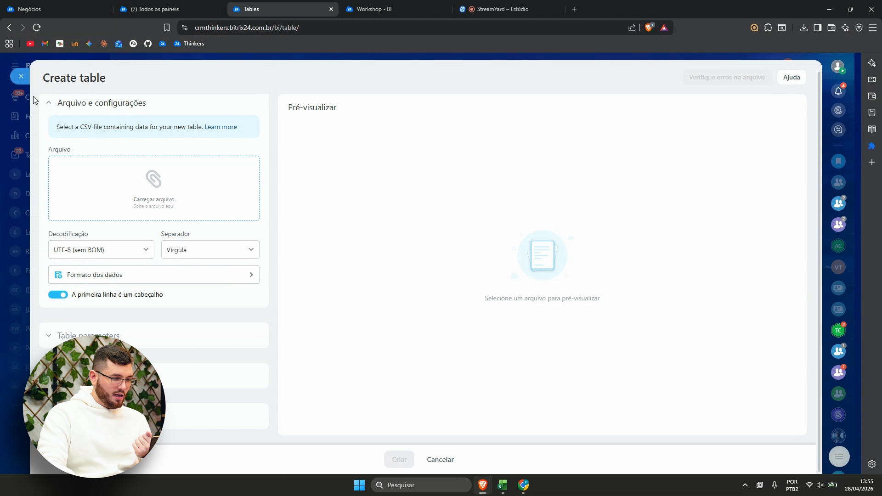
# Step: Open the existing CSV table for editing and inspect its file upload and Decodificação settings without choosing a file
pyautogui.scroll(-3, 230, 331)
pyautogui.click(148, 418)
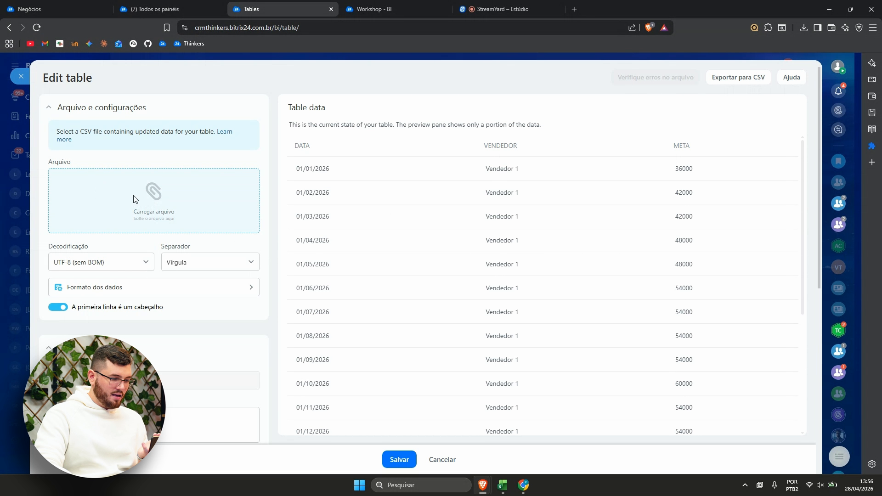
pyautogui.click(112, 213)
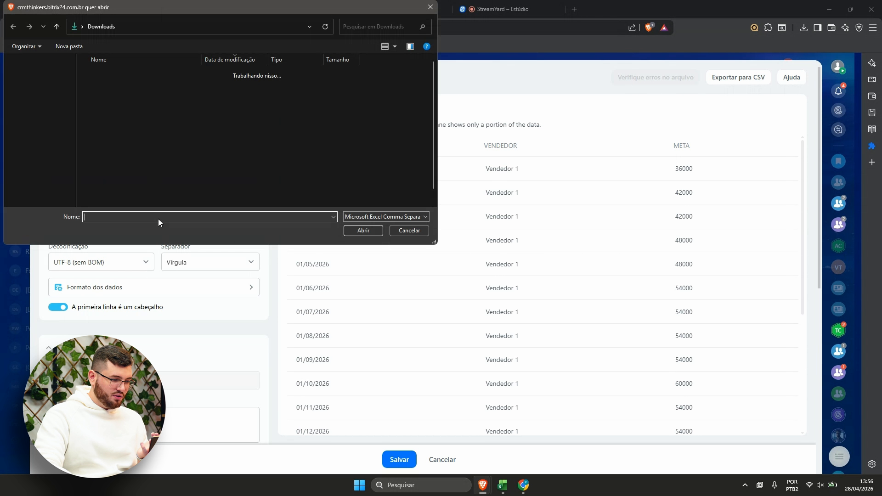
pyautogui.click(431, 7)
pyautogui.moveTo(48, 247); pyautogui.dragTo(84, 245)
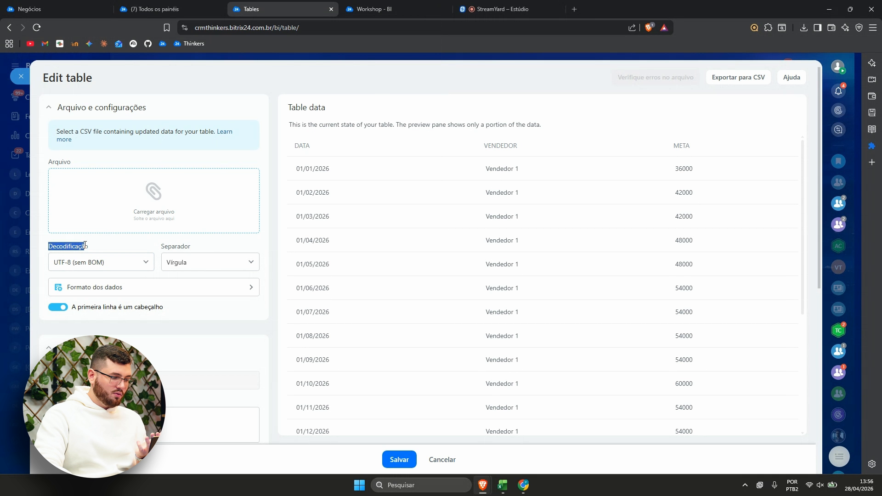
pyautogui.click(85, 245)
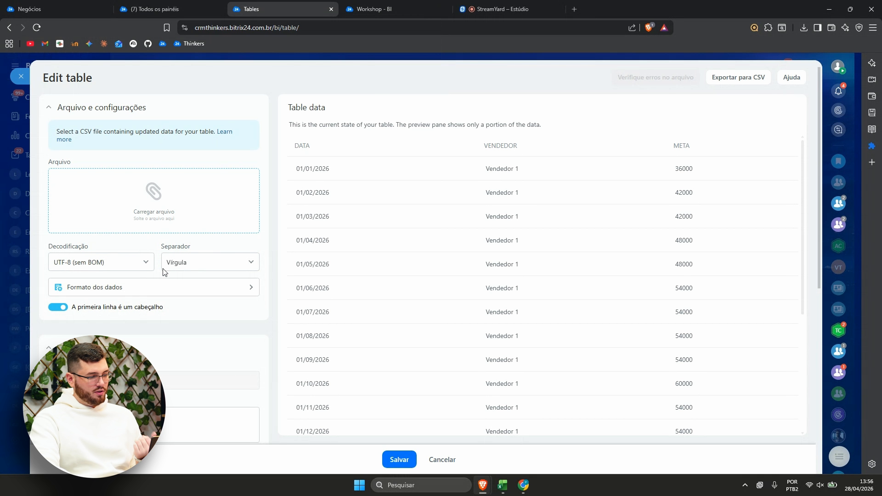
# Step: Review the table's Formato dos dados settings, parameters and columns, and close the editor without saving
pyautogui.click(128, 289)
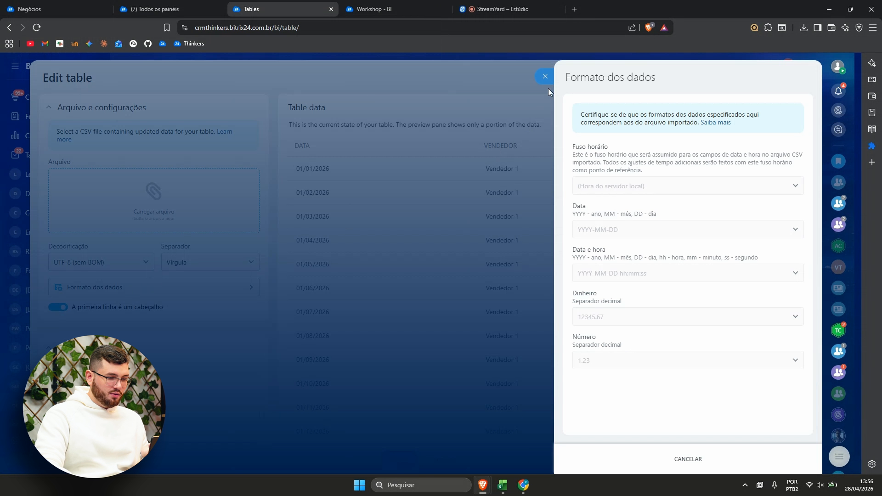
pyautogui.click(546, 77)
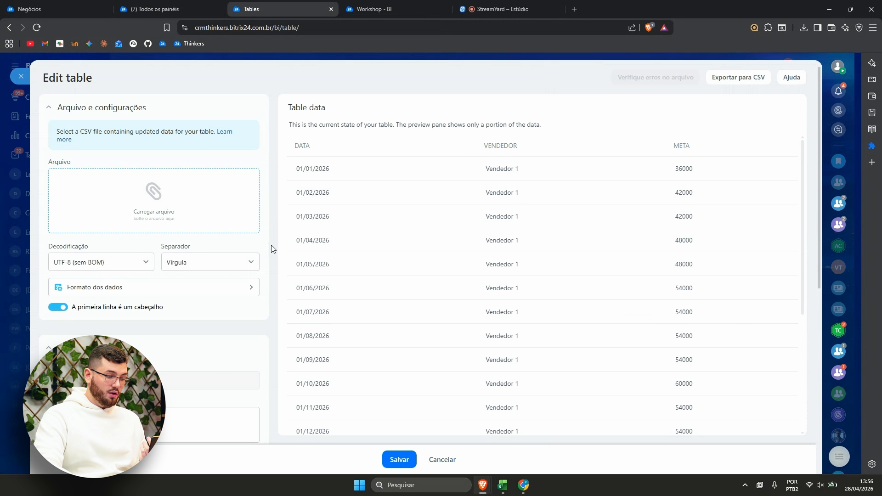
pyautogui.scroll(-3, 191, 275)
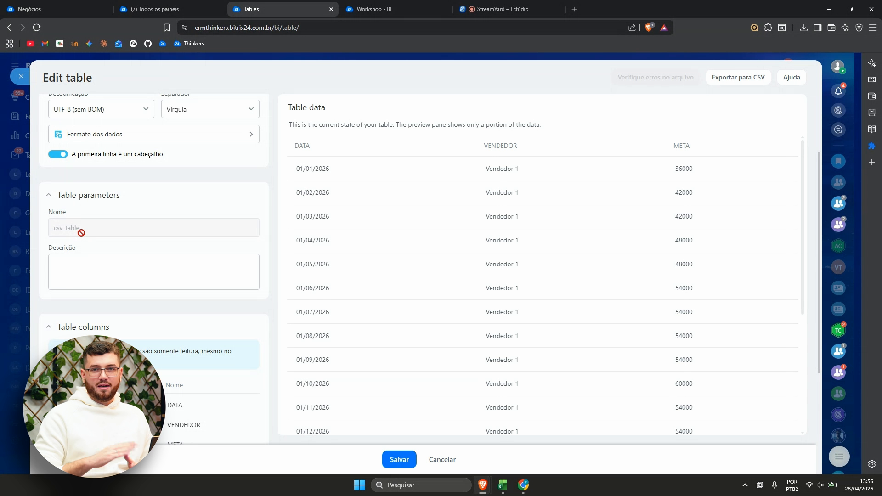
pyautogui.click(21, 78)
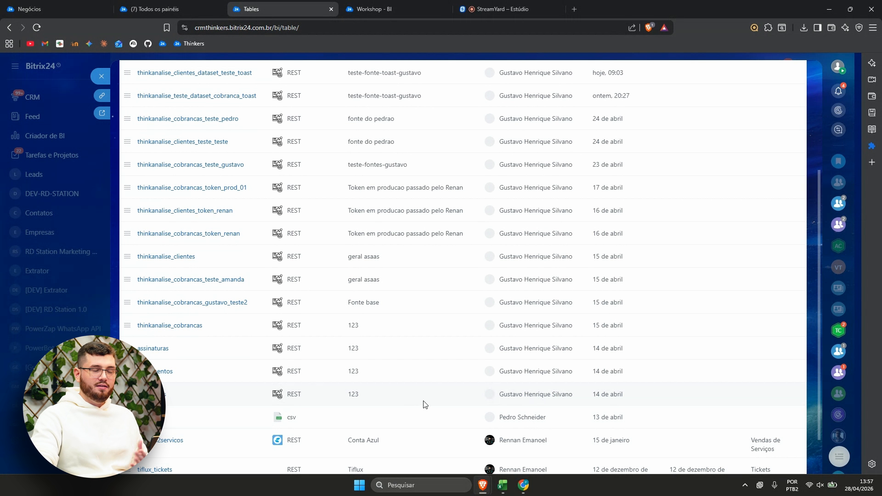
# Step: Switch to the other dashboards page, open the CRM leads board and check its Análises and additional section options
pyautogui.click(187, 7)
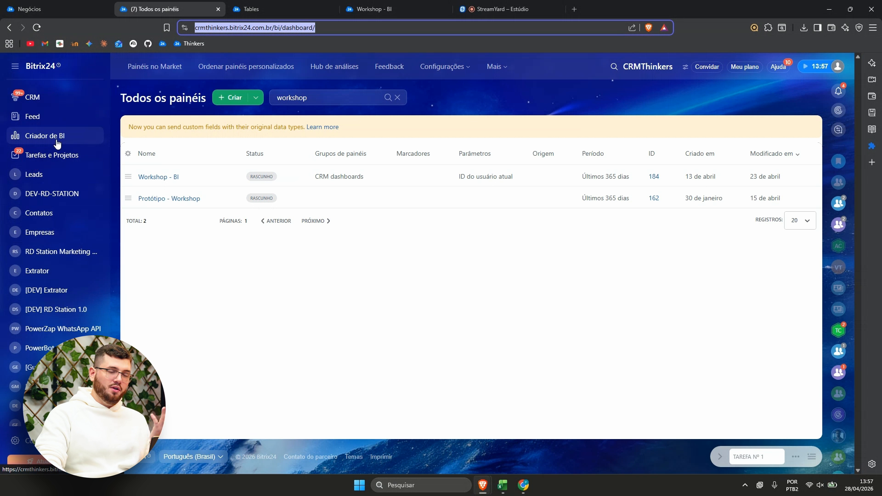
pyautogui.click(40, 107)
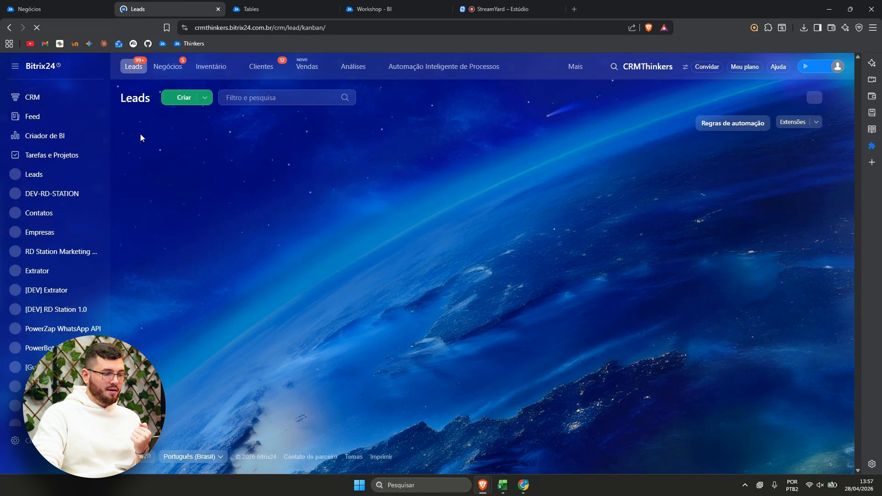
pyautogui.click(359, 70)
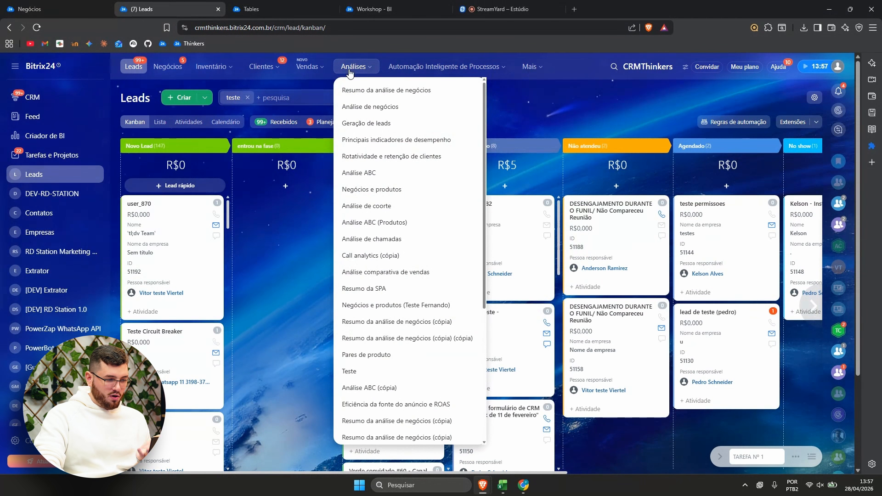
pyautogui.click(529, 68)
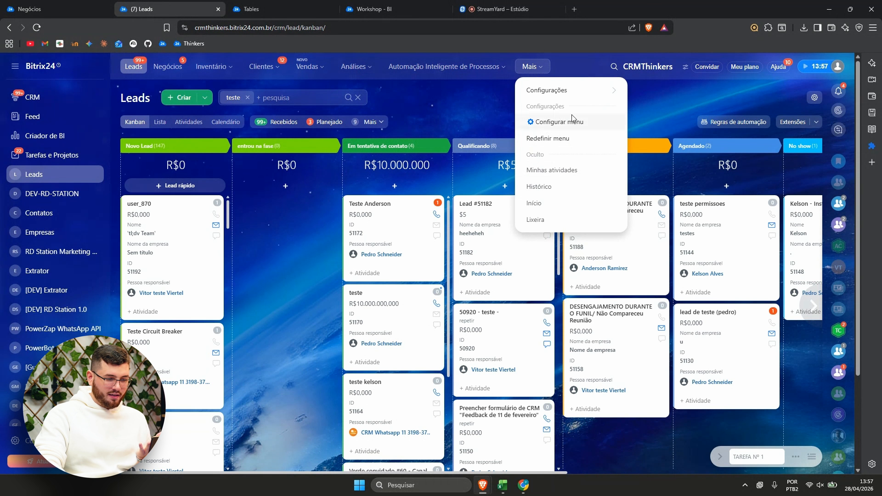
# Step: Look through the dashboards offered under Análises in the CRM
pyautogui.click(355, 69)
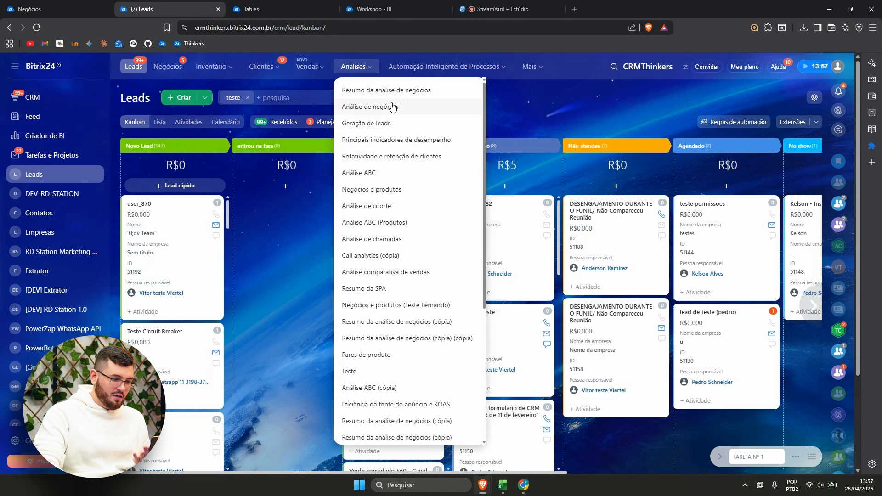
pyautogui.scroll(-2, 403, 159)
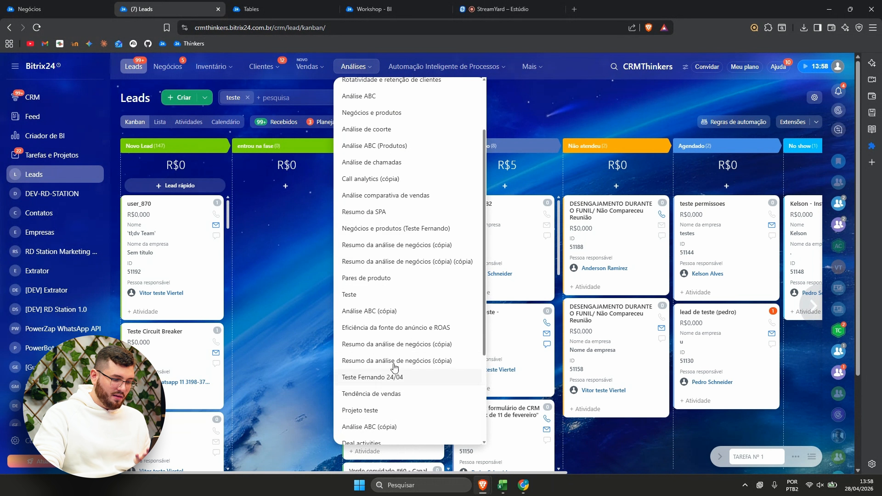
pyautogui.scroll(2, 397, 189)
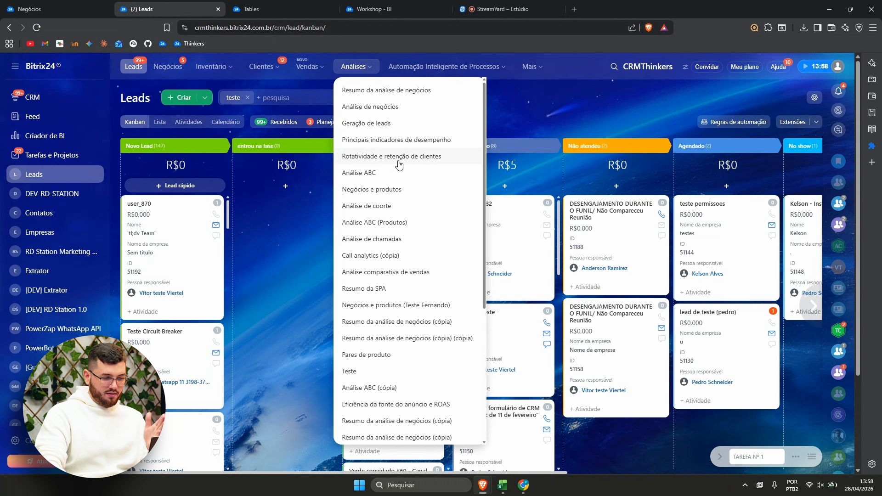
pyautogui.scroll(-2, 409, 216)
pyautogui.scroll(2, 408, 188)
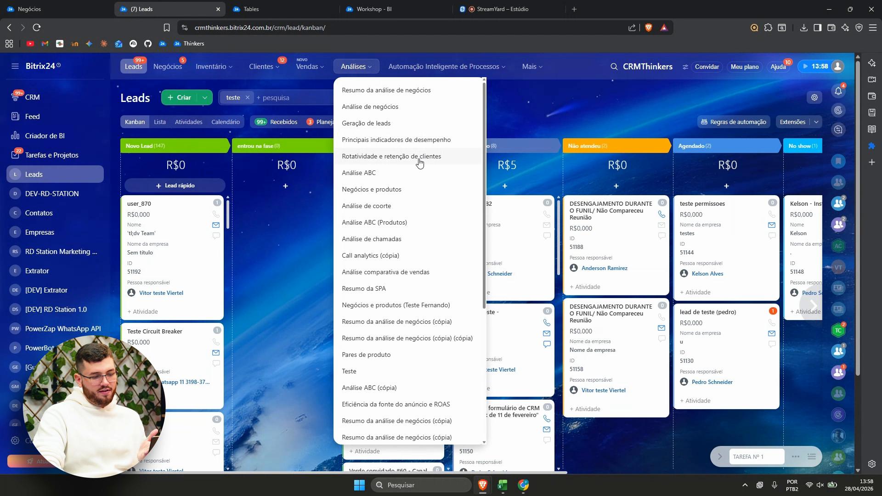
pyautogui.scroll(-4, 419, 193)
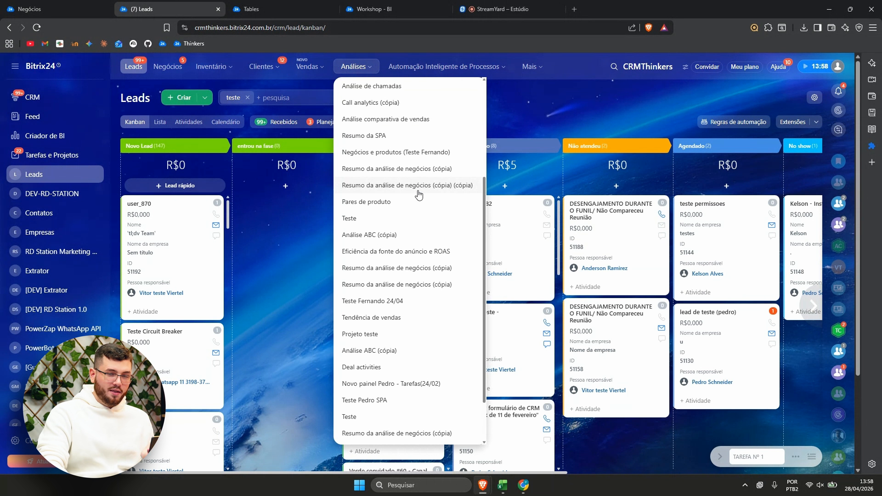
pyautogui.scroll(4, 413, 140)
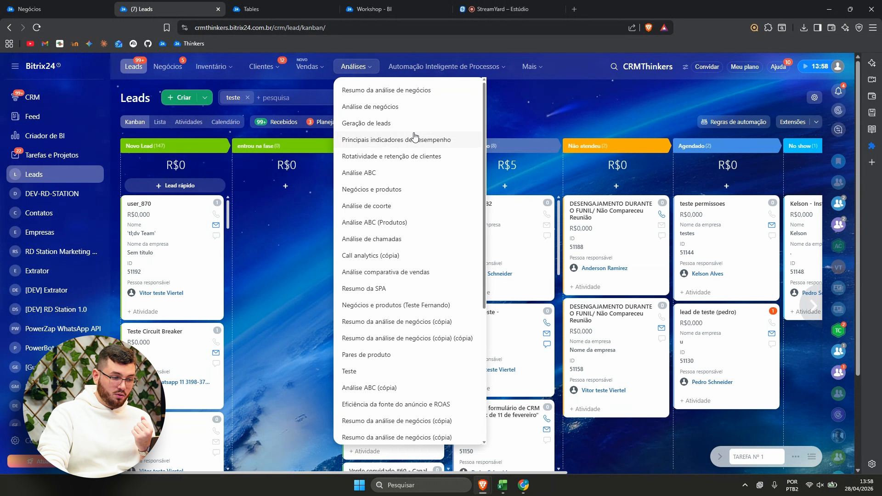
# Step: Open the Funil de vendas report from Análises em tempo real
pyautogui.scroll(-5, 413, 138)
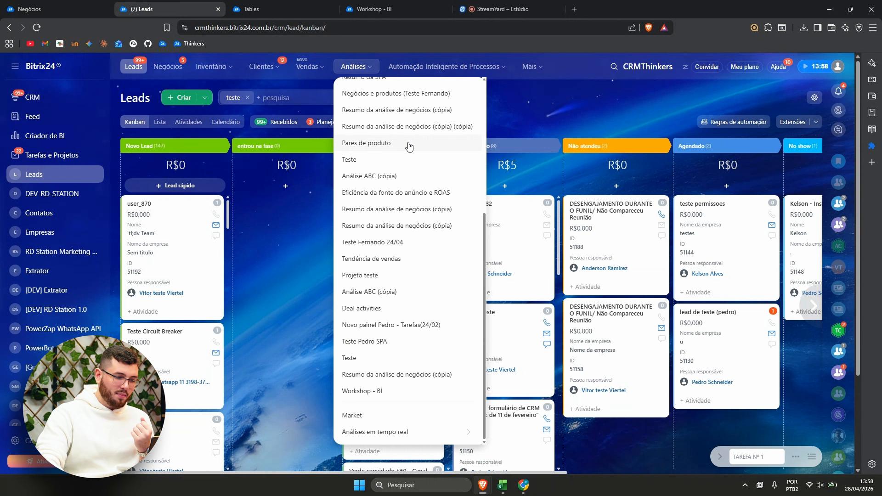
pyautogui.moveTo(365, 436)
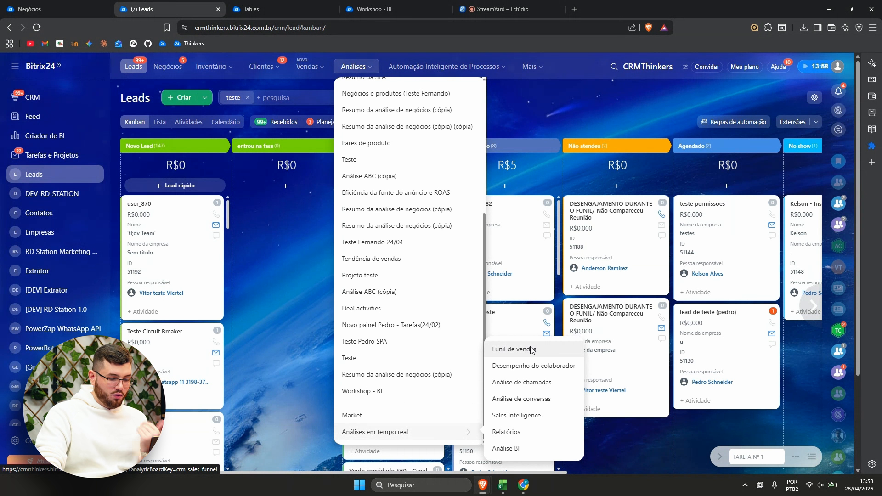
pyautogui.click(507, 349)
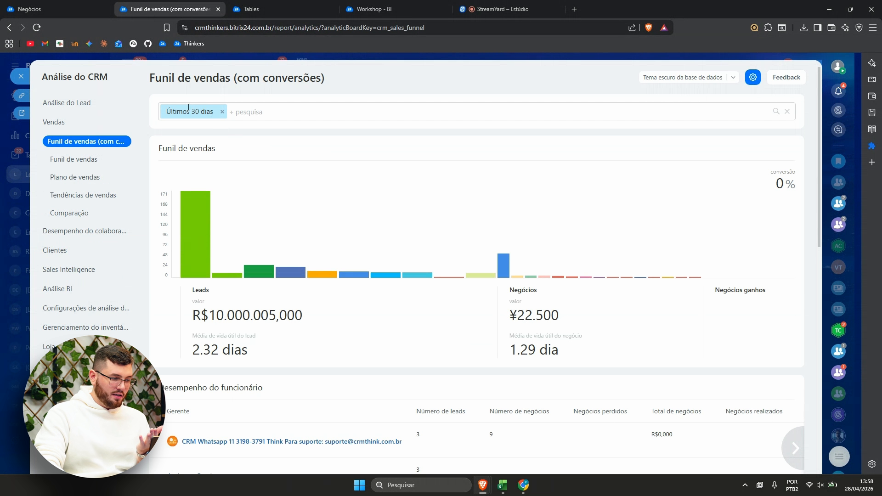
# Step: Remove the Últimos 30 dias filter from the Funil de vendas (com conversões) report and look through the available filter fields
pyautogui.moveTo(165, 112); pyautogui.dragTo(215, 110)
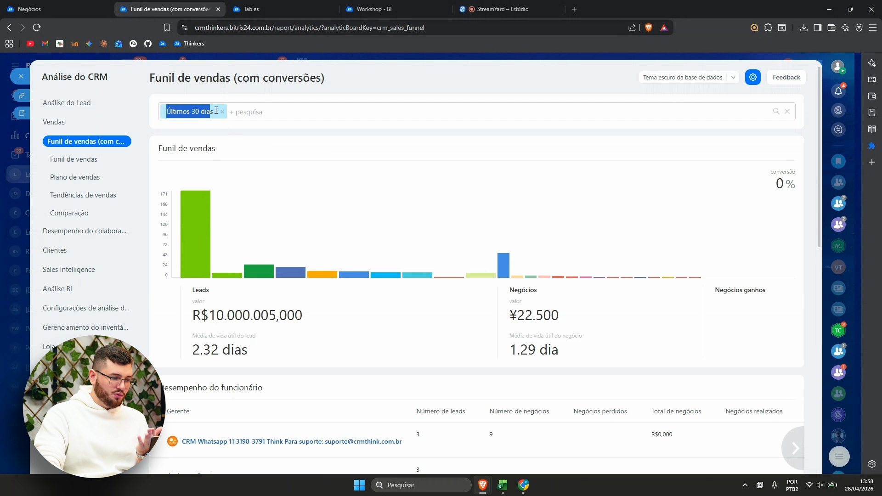
pyautogui.click(562, 154)
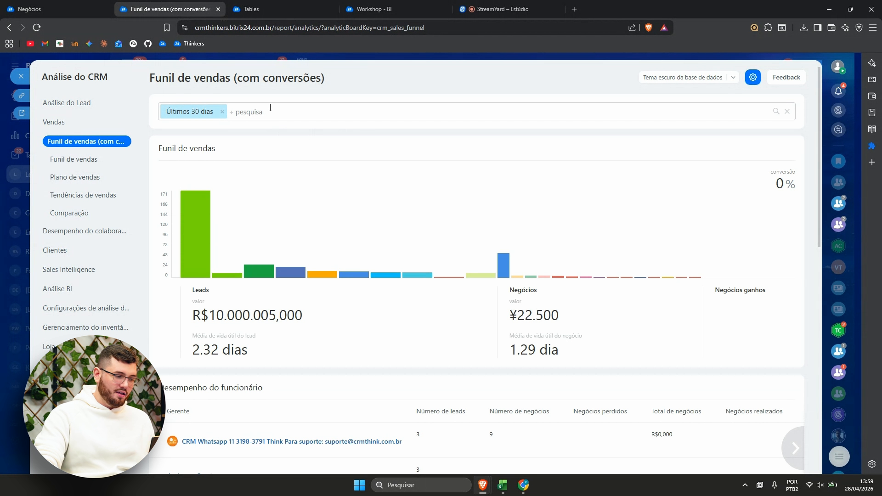
pyautogui.click(222, 111)
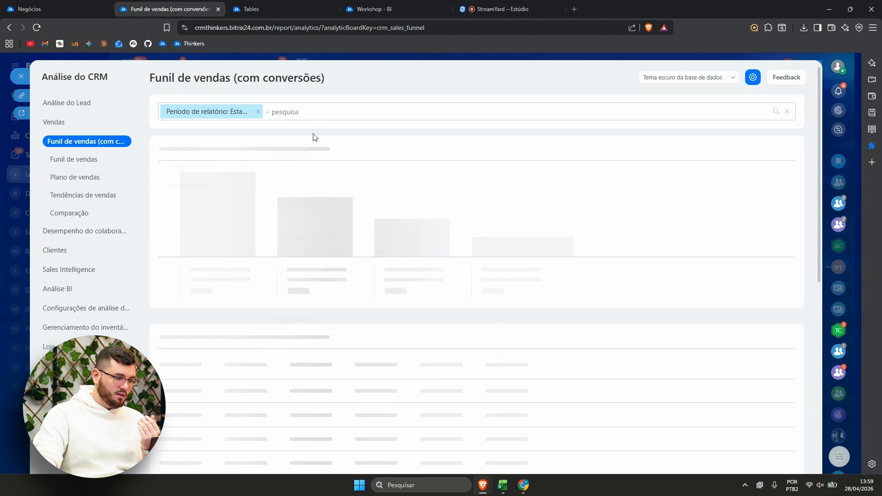
pyautogui.scroll(-7, 350, 273)
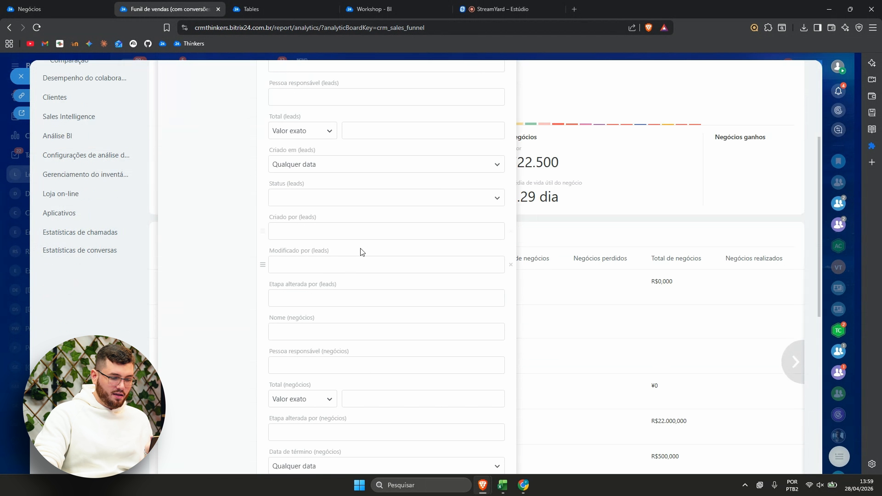
pyautogui.scroll(-4, 368, 297)
pyautogui.scroll(11, 410, 228)
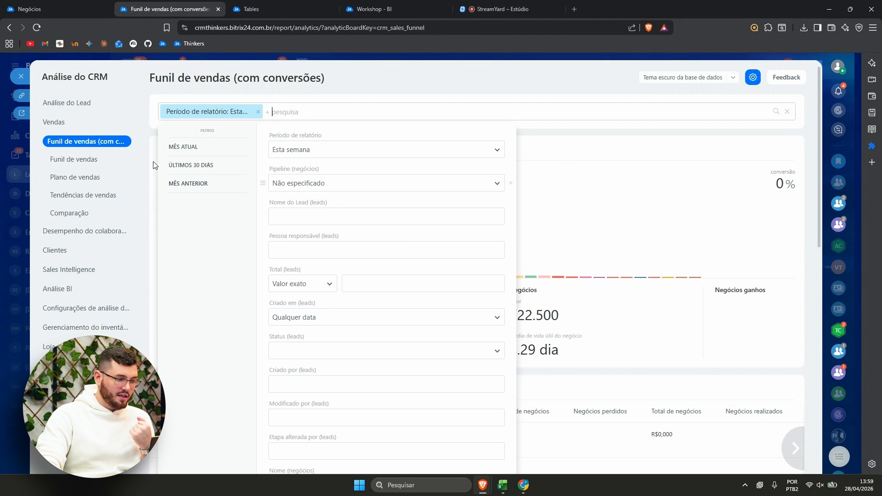
# Step: Look through the Período de relatório options and check the start date calendar of Intervalo personalizado without choosing a date
pyautogui.click(306, 150)
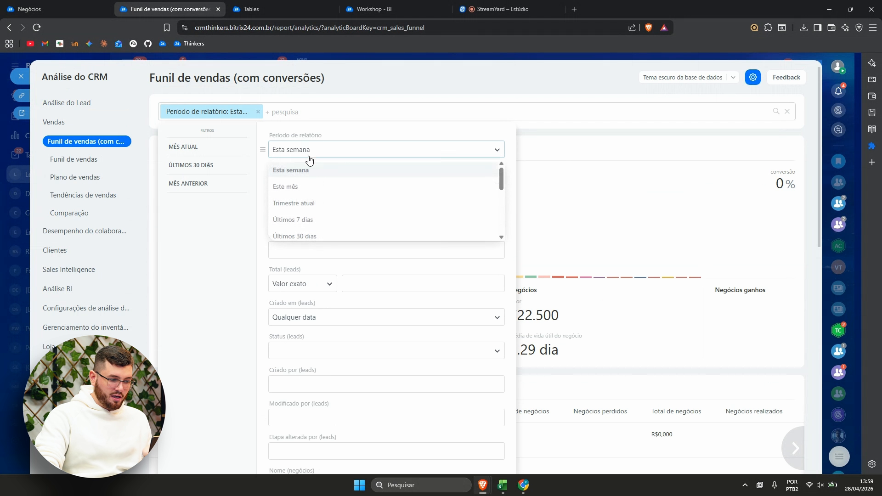
pyautogui.scroll(-2, 325, 203)
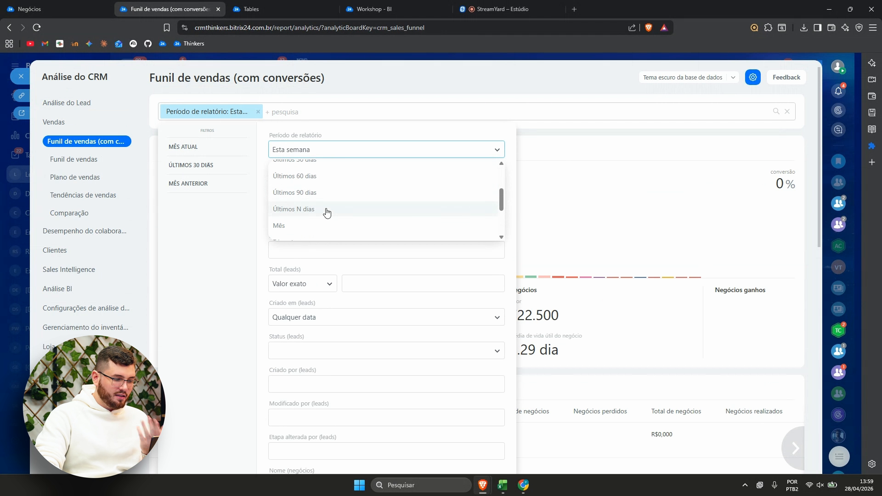
pyautogui.scroll(-2, 322, 201)
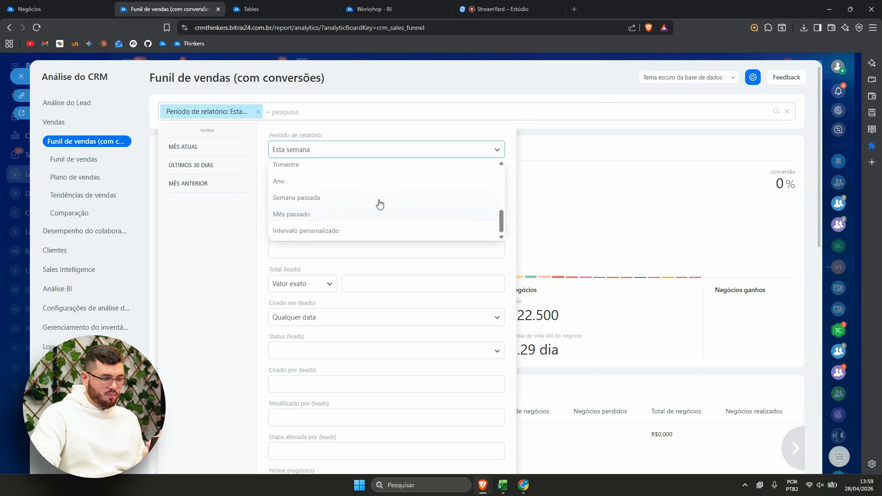
pyautogui.click(328, 232)
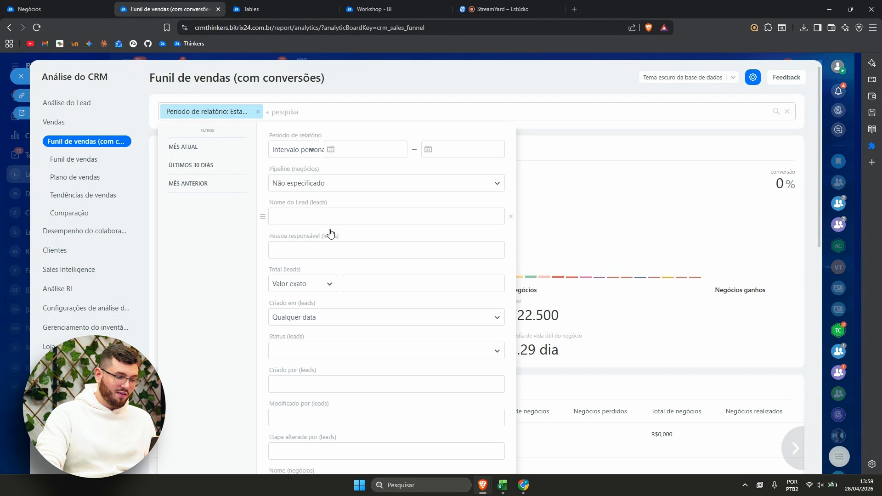
pyautogui.click(363, 151)
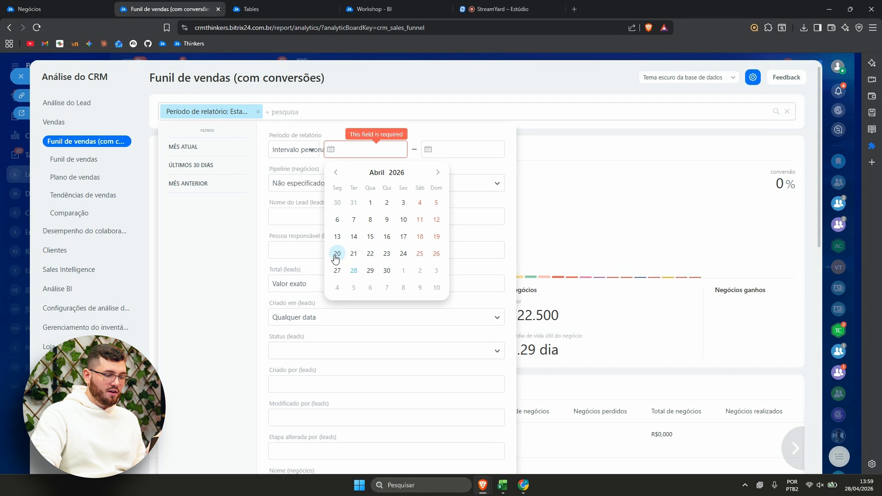
pyautogui.click(206, 254)
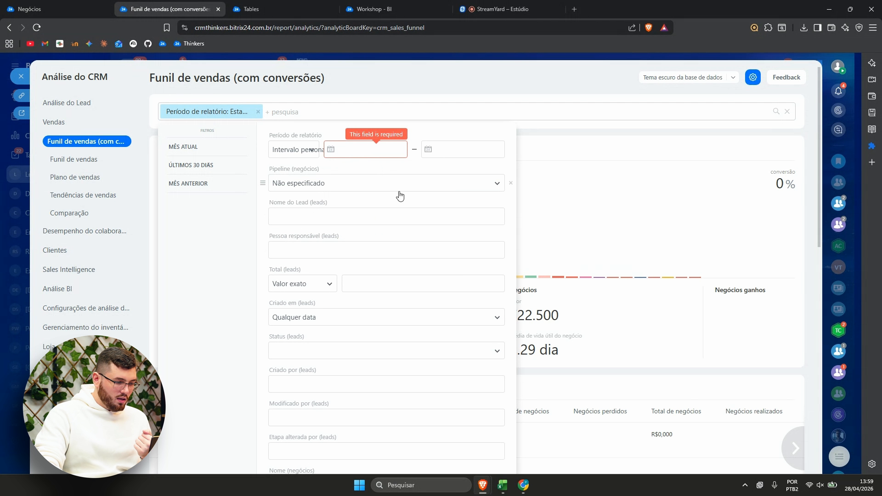
# Step: Review the remaining filter fields and the extra lead and deal fields offered under Adicionar campo, and close the filter
pyautogui.scroll(-5, 379, 242)
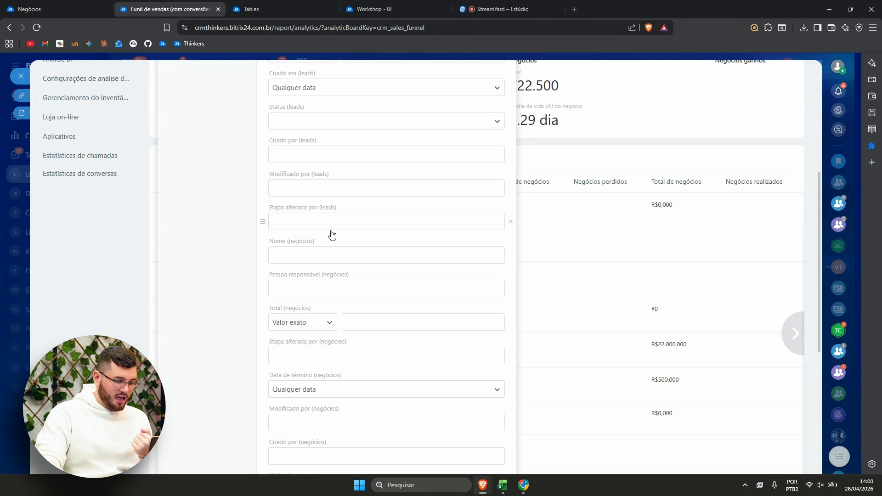
pyautogui.scroll(-3, 332, 235)
pyautogui.click(284, 392)
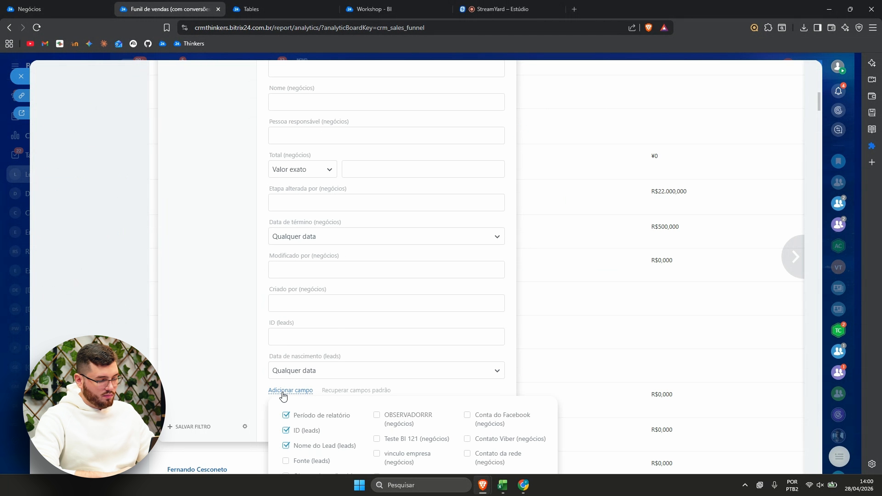
pyautogui.scroll(-5, 329, 348)
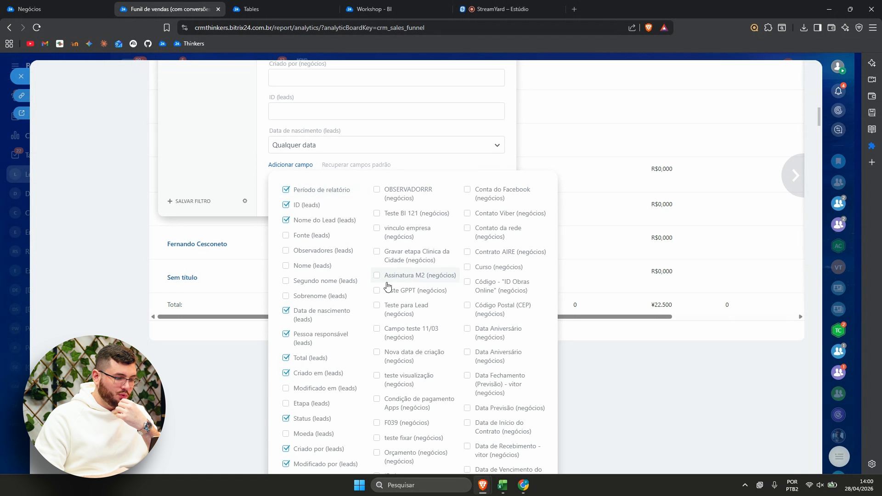
pyautogui.scroll(-1, 386, 287)
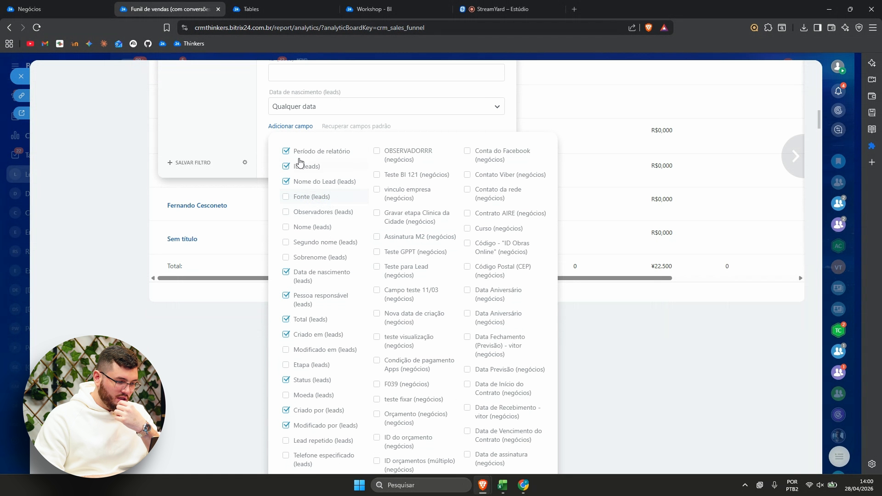
pyautogui.scroll(-1, 364, 385)
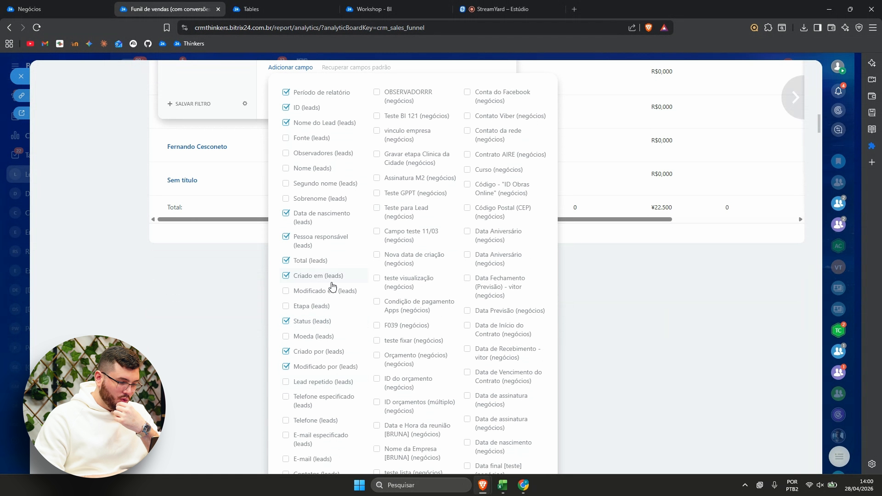
pyautogui.scroll(-2, 323, 322)
pyautogui.scroll(-10, 324, 321)
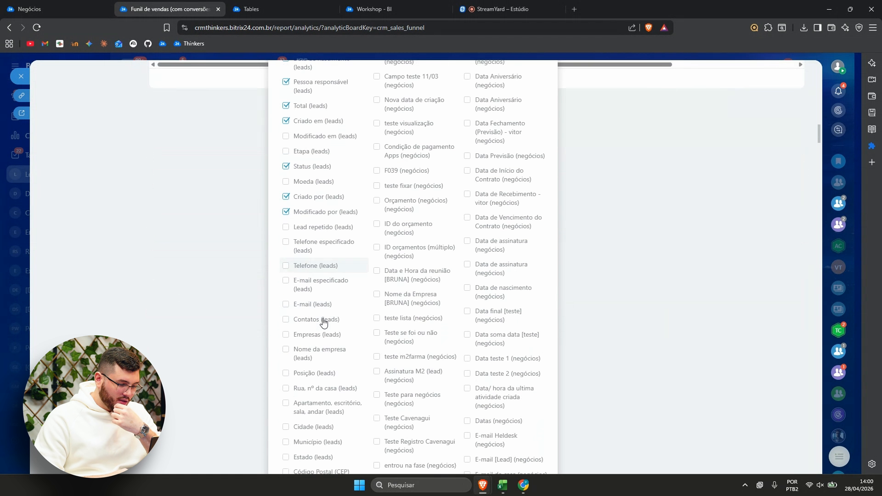
pyautogui.scroll(-3, 324, 323)
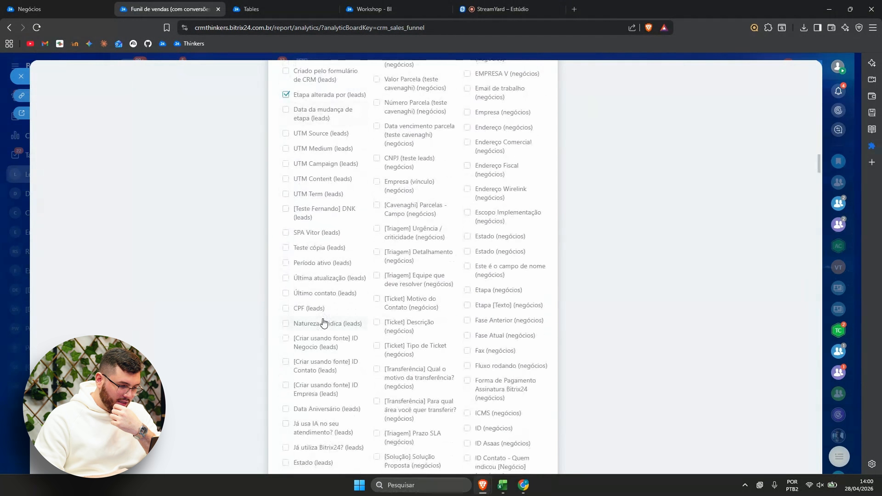
pyautogui.scroll(2, 318, 212)
pyautogui.click(231, 211)
pyautogui.scroll(15, 227, 209)
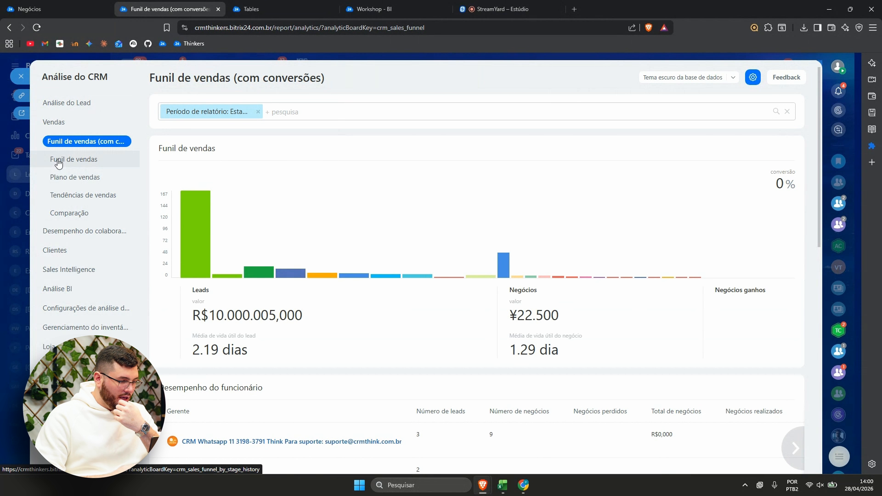
# Step: Open the Funil de vendas report without conversions, look through its filter fields and close the filter
pyautogui.click(55, 161)
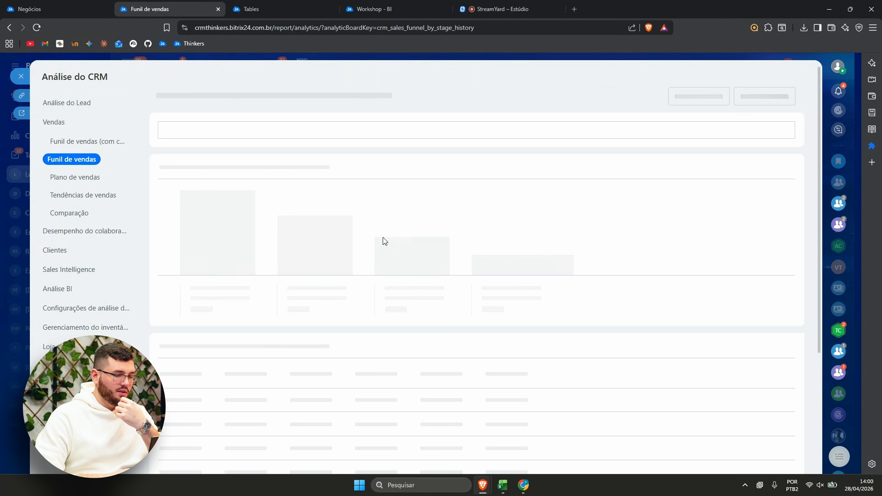
pyautogui.click(337, 117)
pyautogui.click(338, 119)
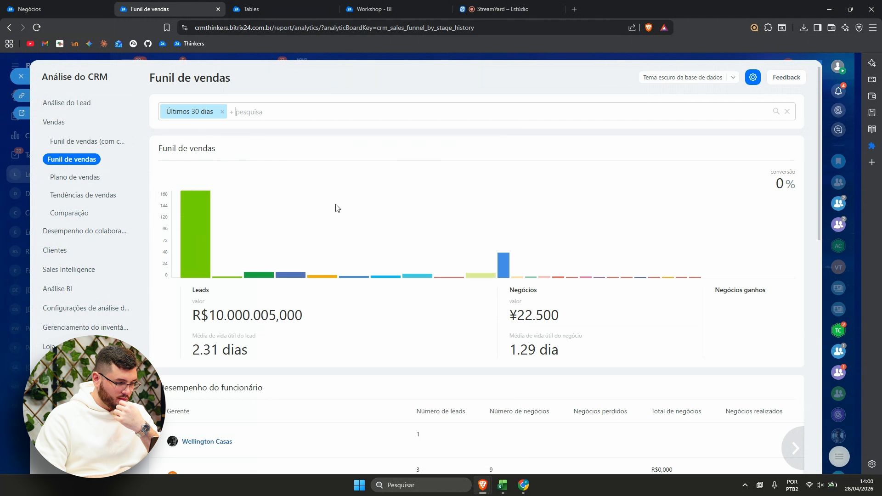
pyautogui.scroll(-1, 336, 206)
pyautogui.scroll(1, 273, 79)
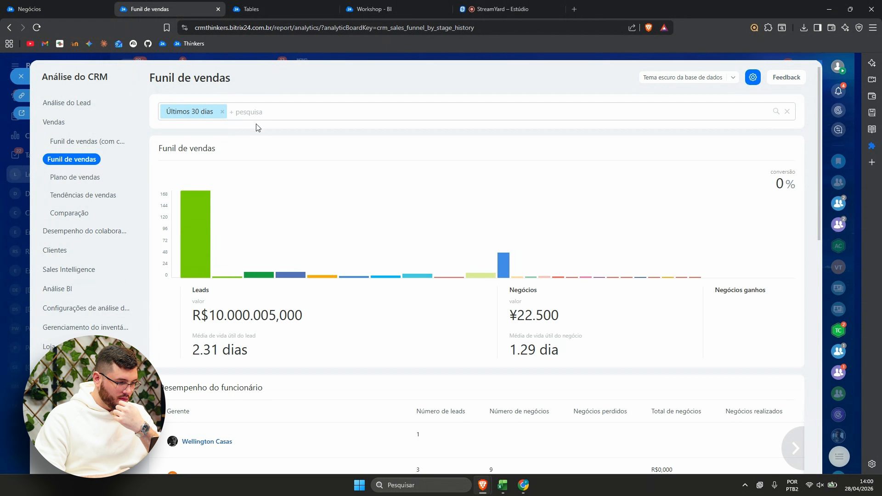
pyautogui.click(256, 113)
pyautogui.scroll(-1, 340, 289)
pyautogui.scroll(-5, 340, 289)
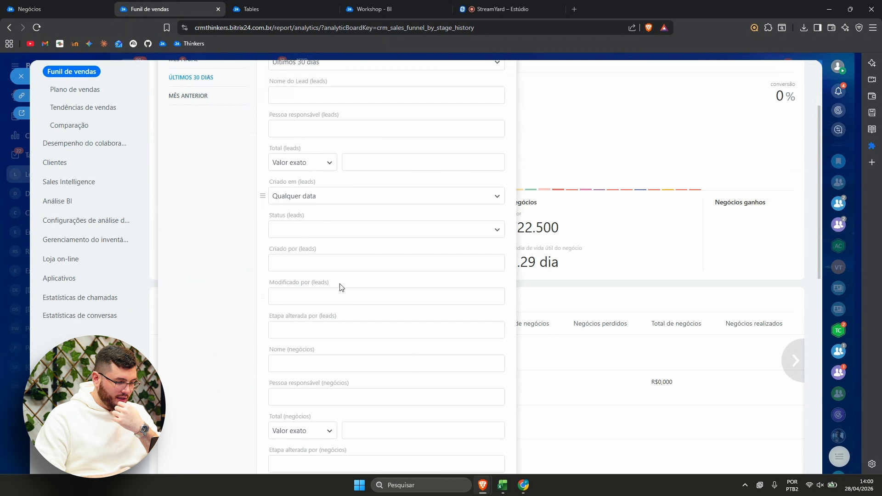
pyautogui.click(584, 261)
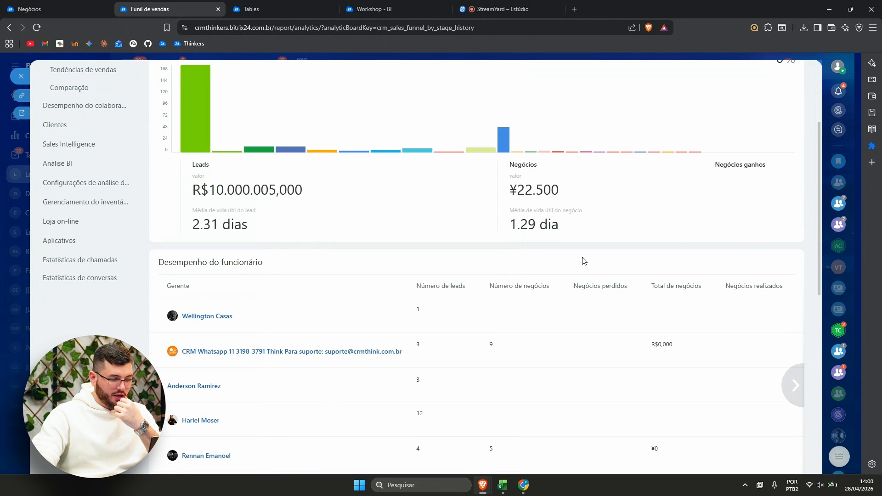
# Step: Examine the Funil de vendas chart with its conversion, Leads and Negócios figures
pyautogui.scroll(3, 501, 260)
pyautogui.moveTo(156, 154); pyautogui.dragTo(201, 154)
pyautogui.click(598, 214)
pyautogui.moveTo(766, 205); pyautogui.dragTo(800, 189)
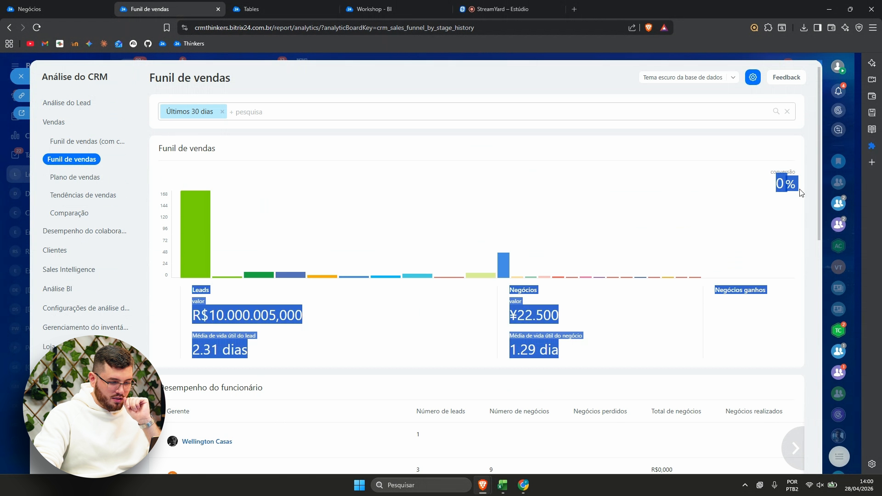
pyautogui.click(752, 324)
pyautogui.moveTo(503, 297); pyautogui.dragTo(555, 324)
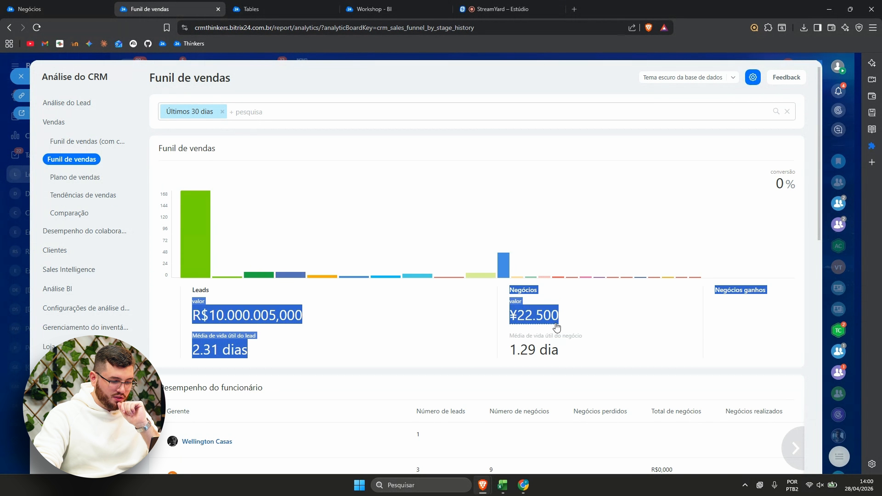
pyautogui.click(556, 324)
pyautogui.click(102, 77)
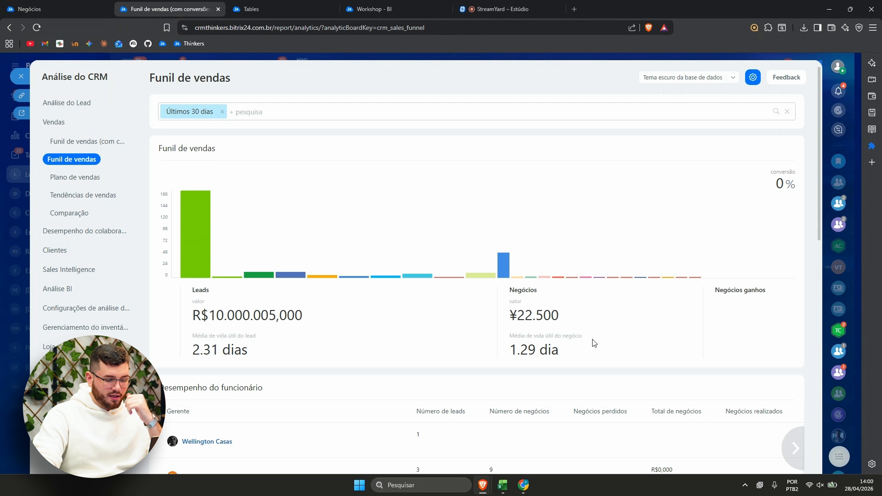
# Step: Review the Desempenho do funcionário table down to its totals row
pyautogui.scroll(-5, 593, 342)
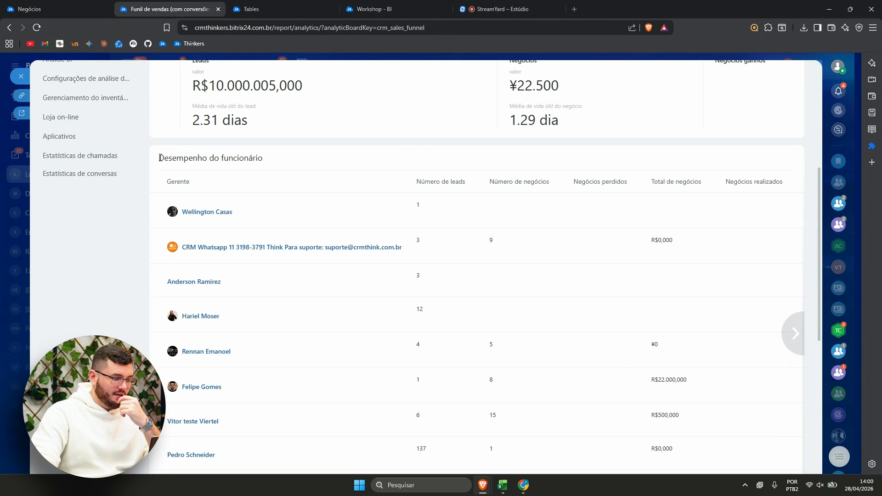
pyautogui.moveTo(159, 157); pyautogui.dragTo(262, 159)
pyautogui.click(262, 159)
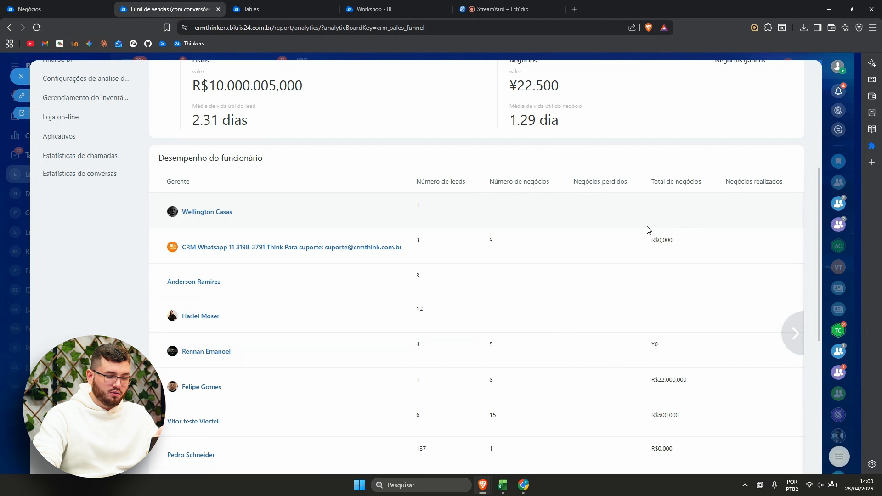
pyautogui.scroll(-6, 764, 230)
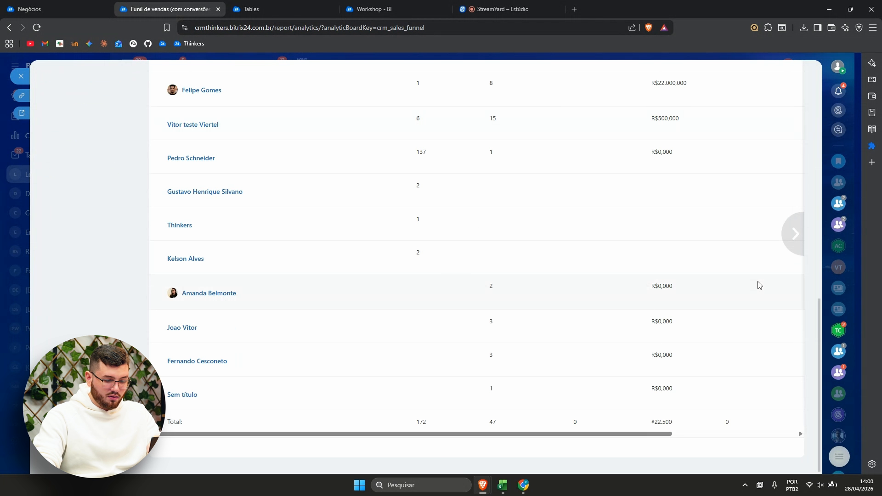
pyautogui.scroll(10, 759, 286)
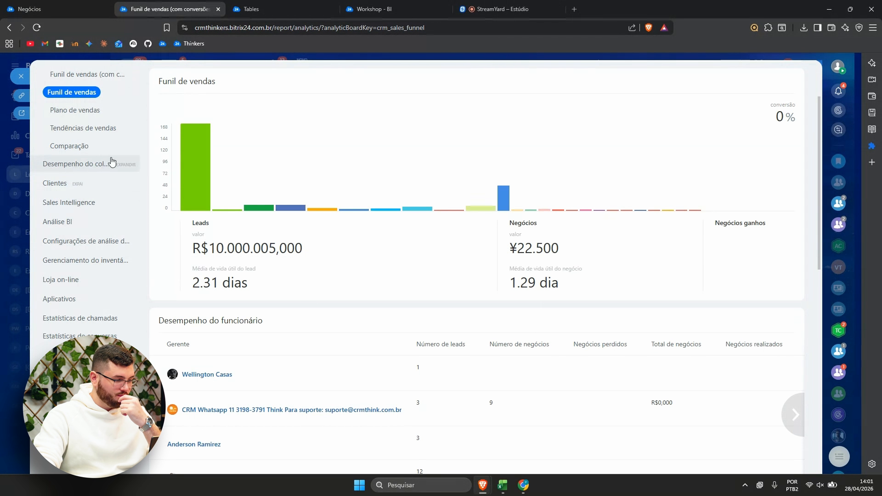
# Step: Open the Plano de vendas report and examine its Objetivo geral and Progresso dos Colaboradores
pyautogui.click(79, 111)
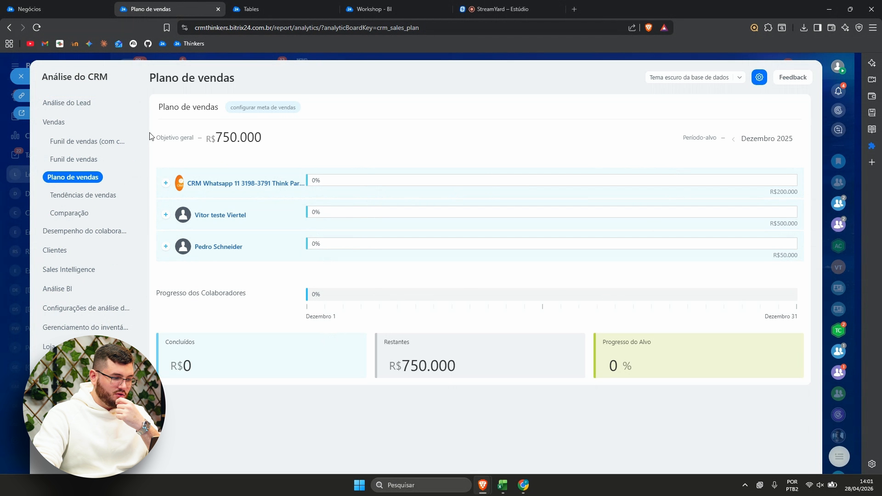
pyautogui.moveTo(150, 136); pyautogui.dragTo(247, 145)
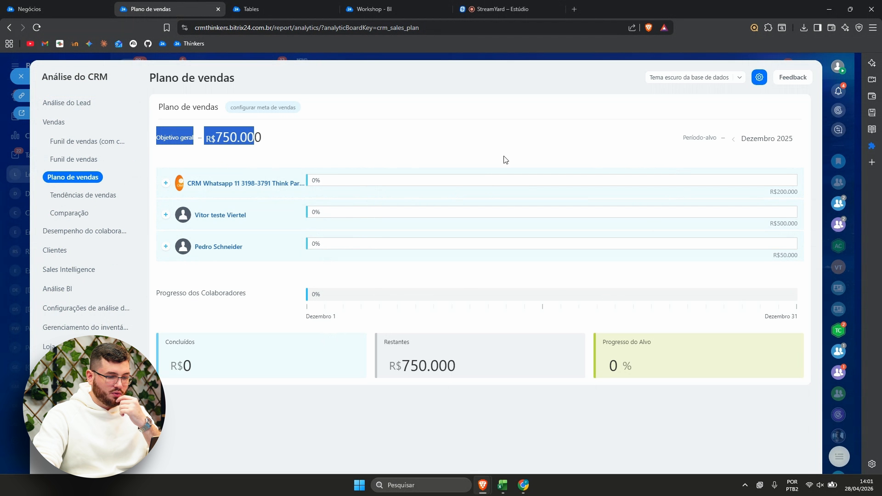
pyautogui.click(327, 156)
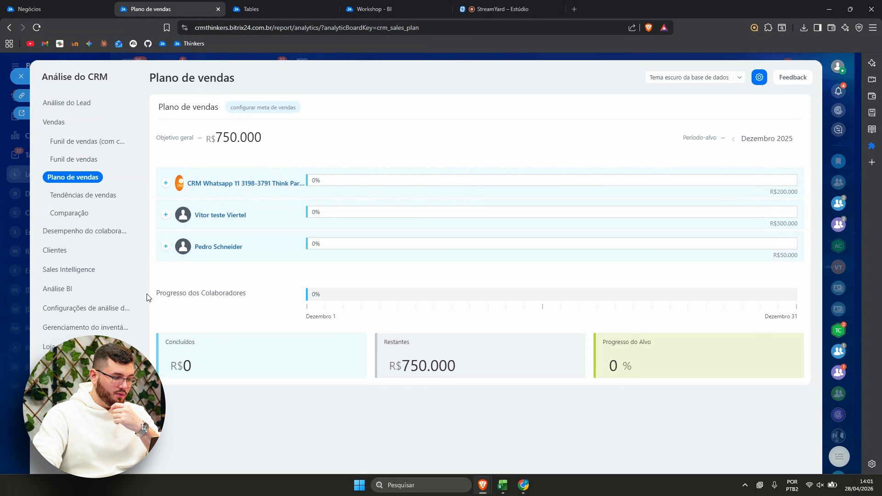
pyautogui.moveTo(154, 294); pyautogui.dragTo(252, 297)
pyautogui.click(254, 297)
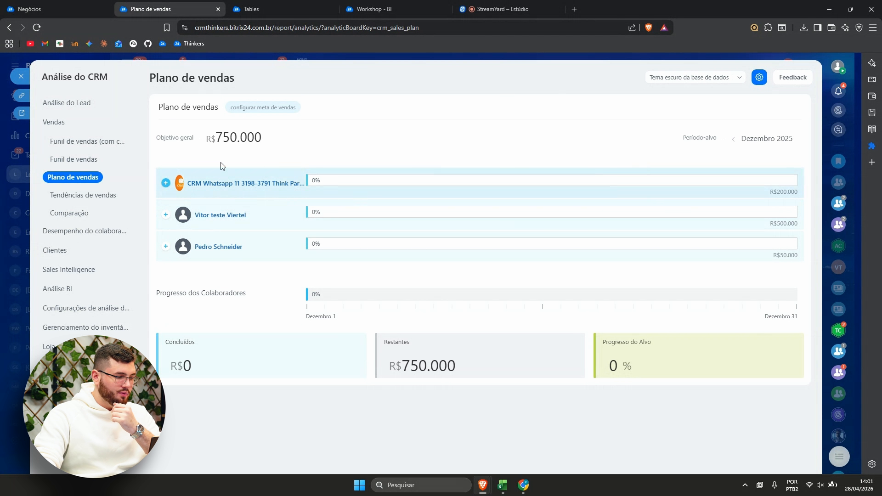
# Step: Open the Tendências de vendas report, switch to Comparação and look through its filter fields
pyautogui.click(72, 194)
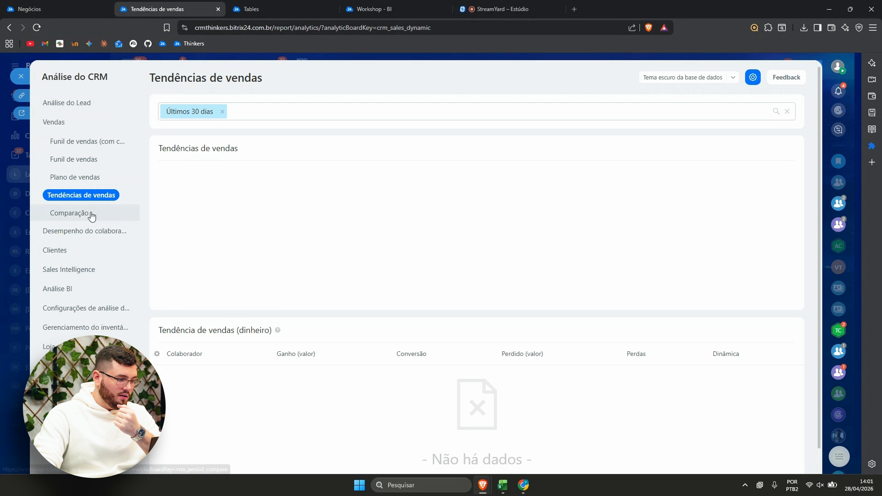
pyautogui.click(67, 213)
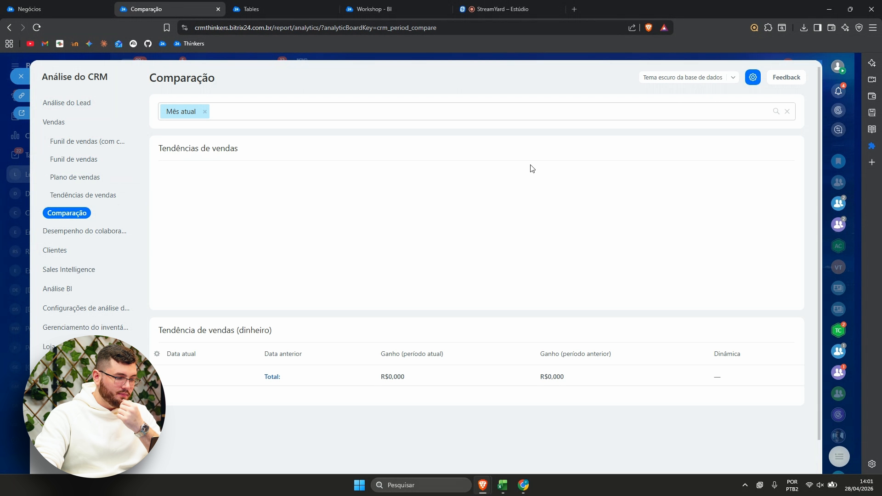
pyautogui.click(241, 112)
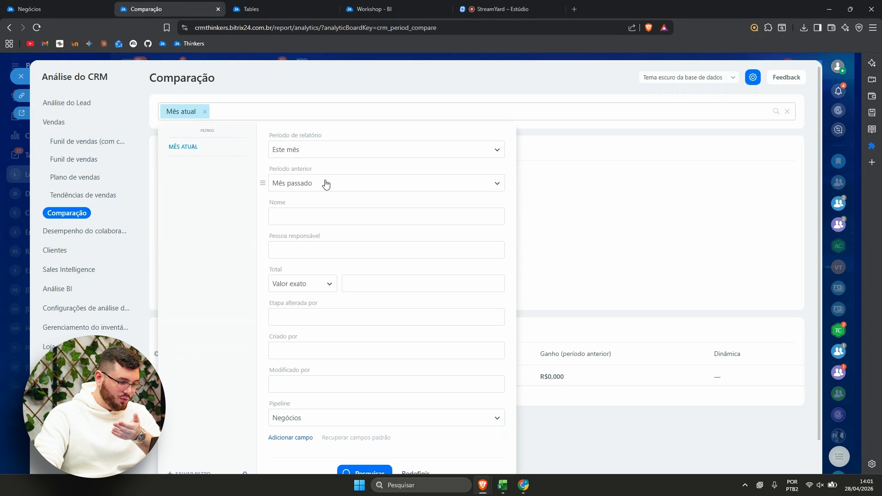
pyautogui.scroll(-1, 326, 182)
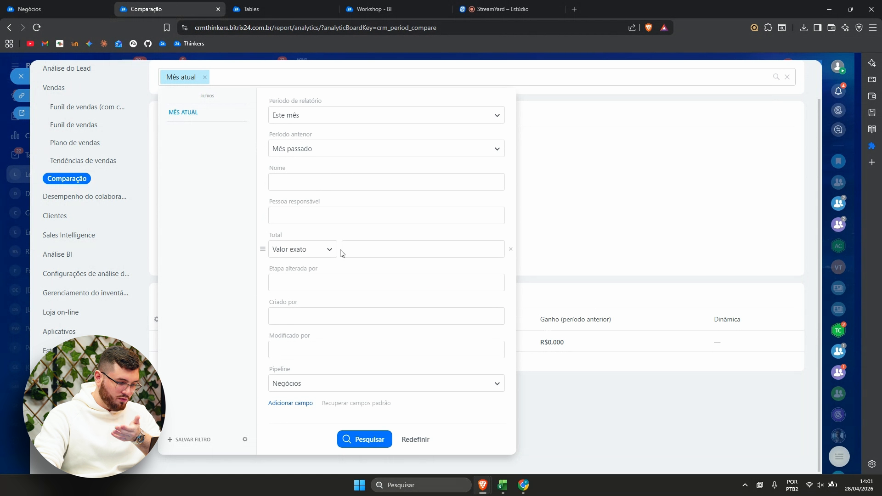
# Step: Filter the Comparação report by a selected employee in the Criado por field
pyautogui.click(300, 284)
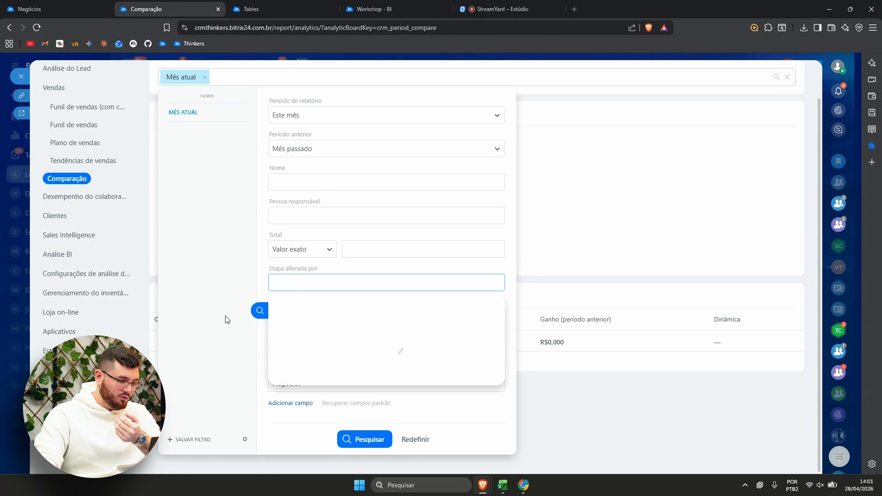
pyautogui.click(305, 316)
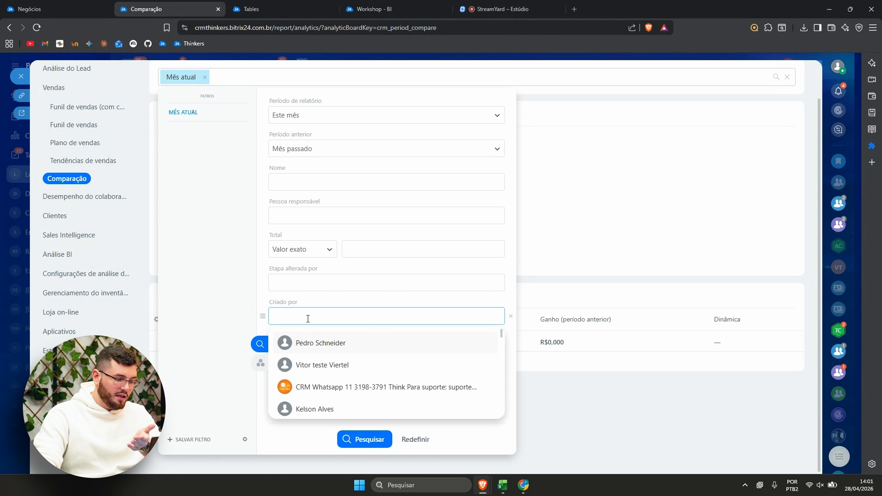
pyautogui.click(307, 346)
pyautogui.click(361, 440)
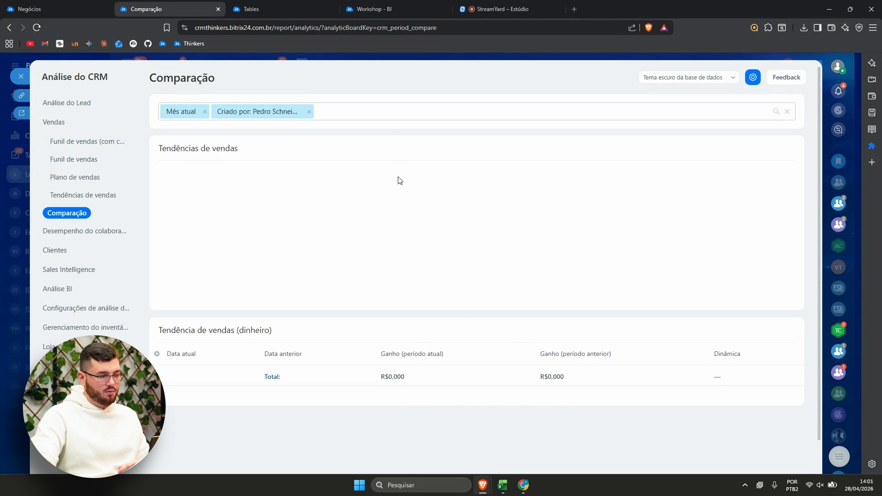
# Step: Remove the Mês atual preset from the Comparação filter and check its report period and previous period fields
pyautogui.click(201, 115)
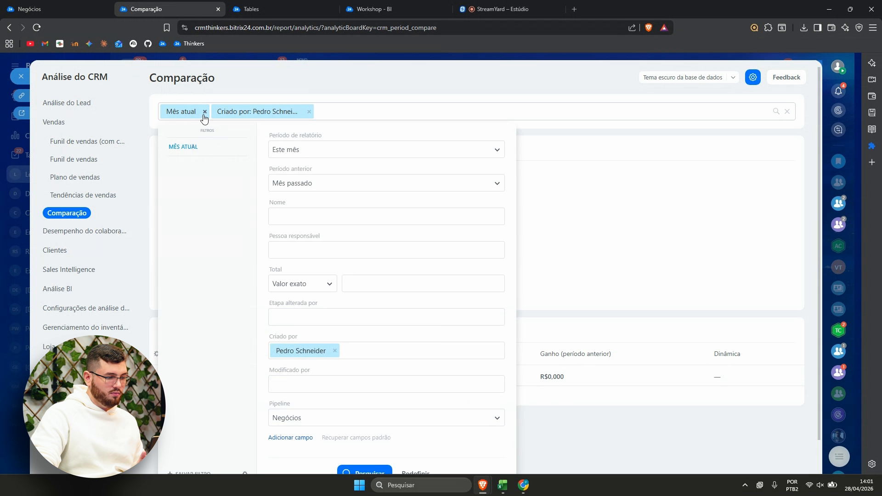
pyautogui.click(204, 113)
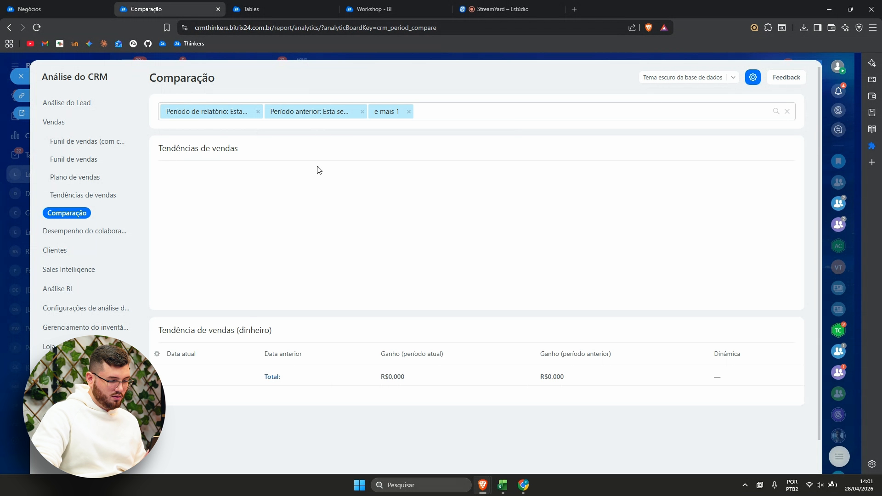
pyautogui.click(309, 110)
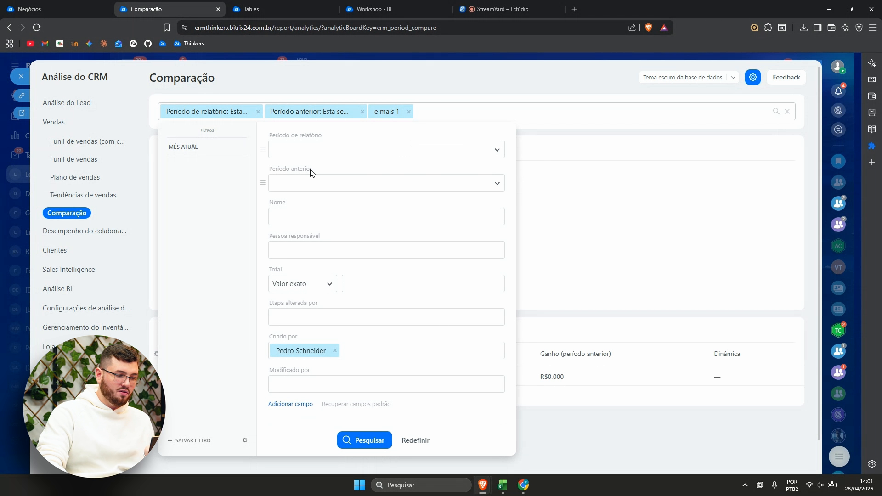
pyautogui.click(188, 109)
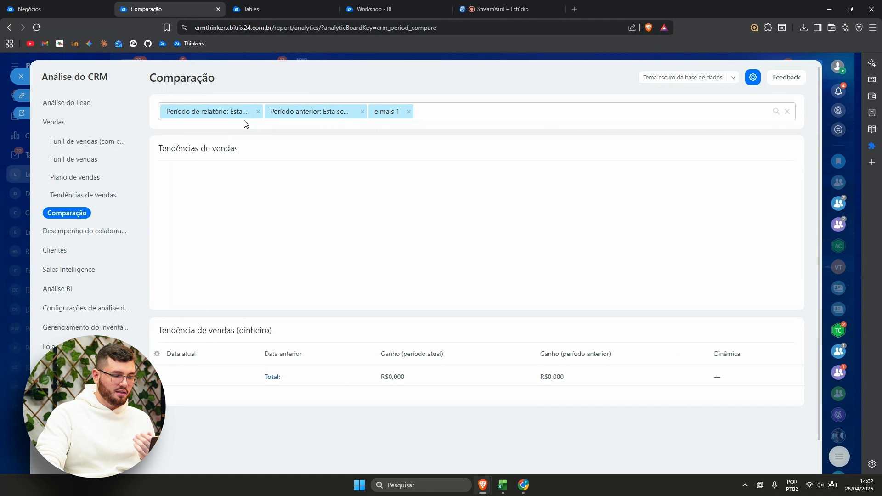
pyautogui.click(259, 112)
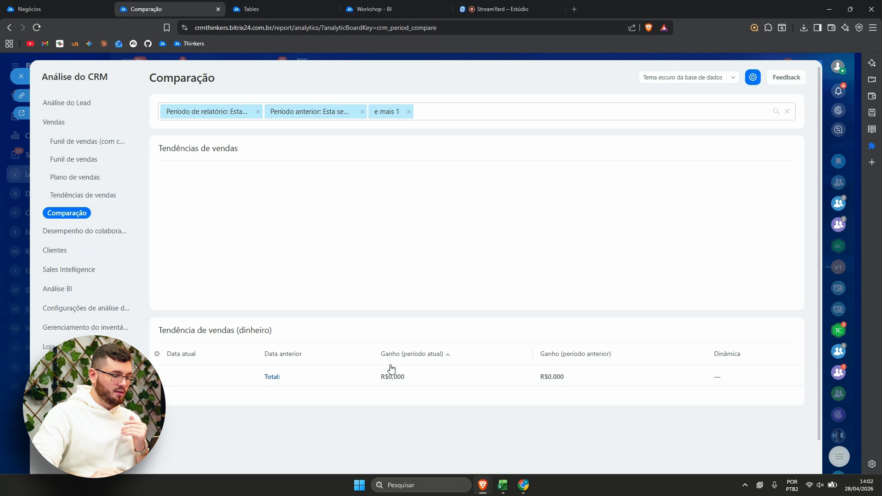
# Step: Close the CRM analytics, search the portal for "contact" and open the Contact Center
pyautogui.click(21, 74)
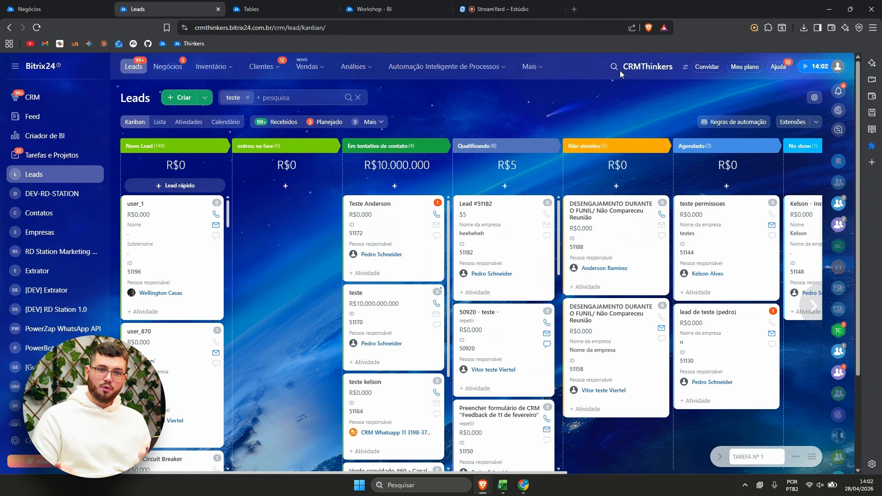
pyautogui.click(615, 68)
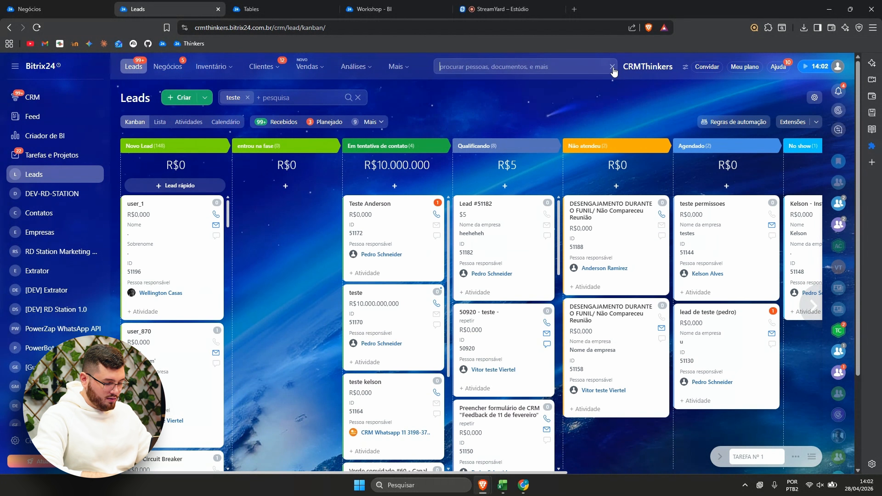
pyautogui.write('contact')
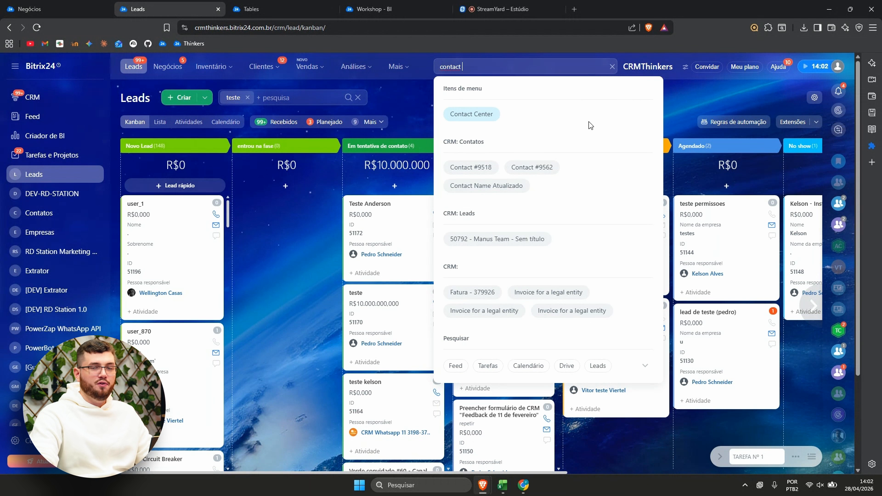
pyautogui.click(470, 117)
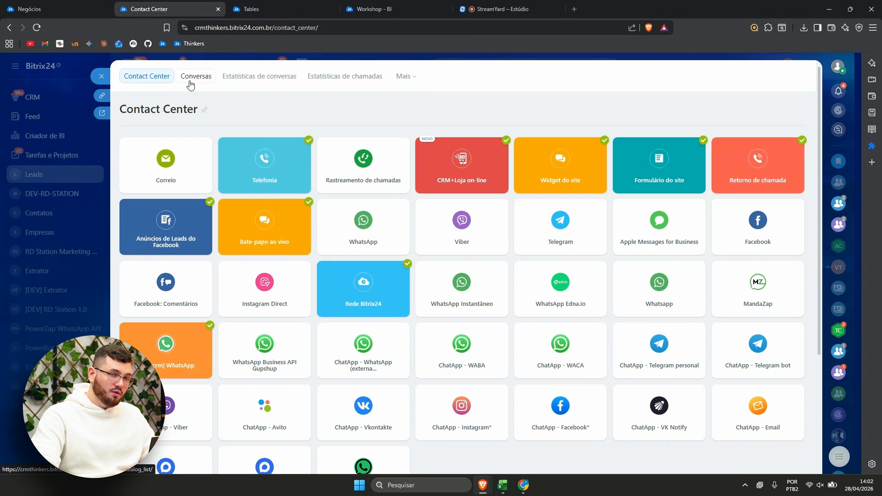
# Step: Hide the demonstration data in Estatísticas de conversas and review its widgets down to Estatísticas do agente
pyautogui.click(256, 82)
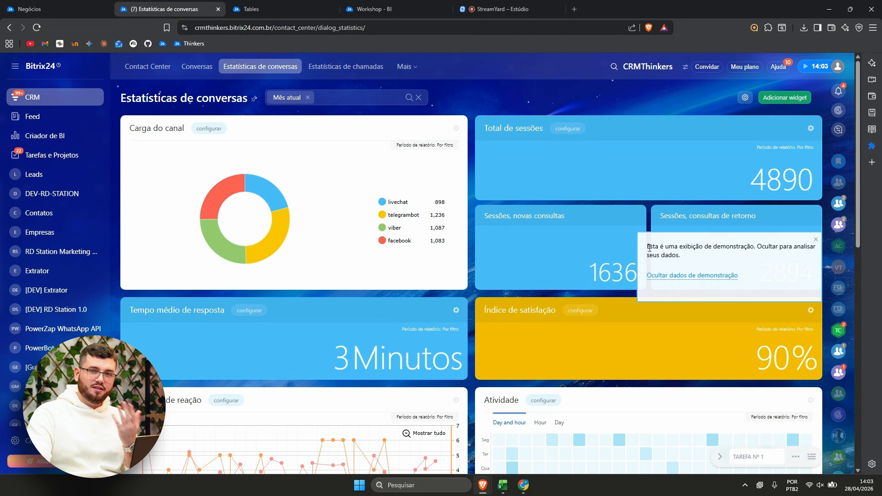
pyautogui.click(674, 276)
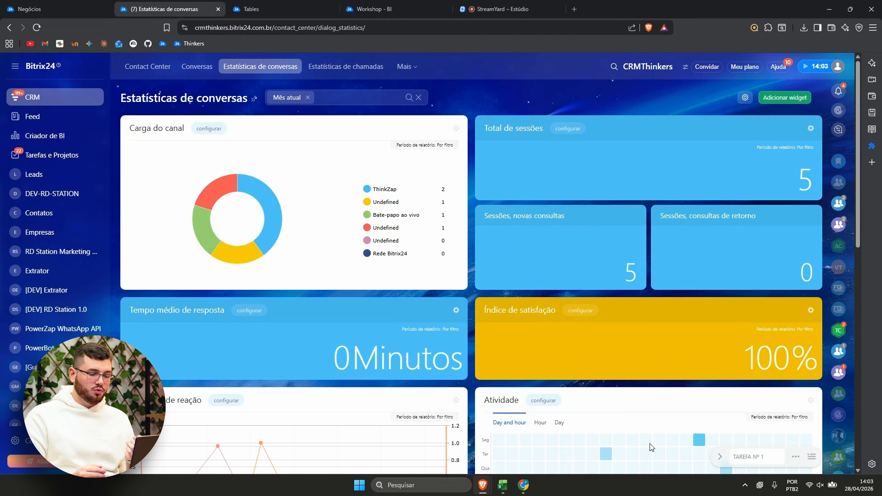
pyautogui.scroll(-3, 463, 233)
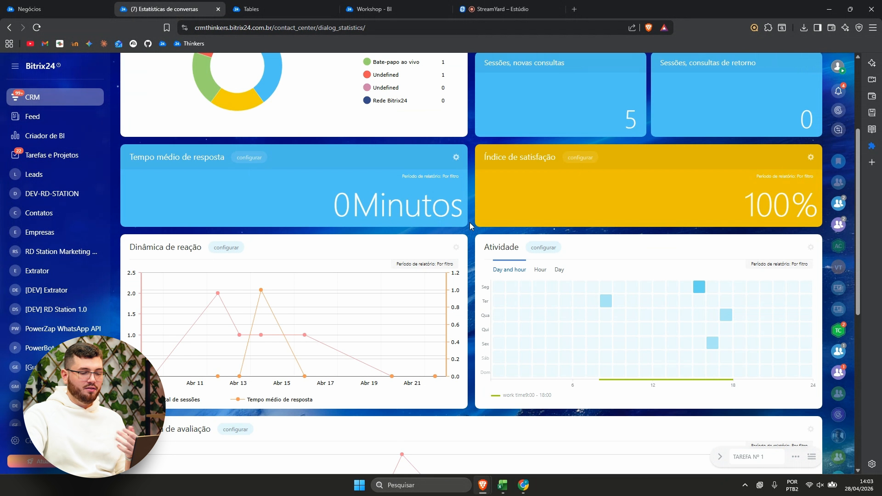
pyautogui.scroll(-7, 473, 330)
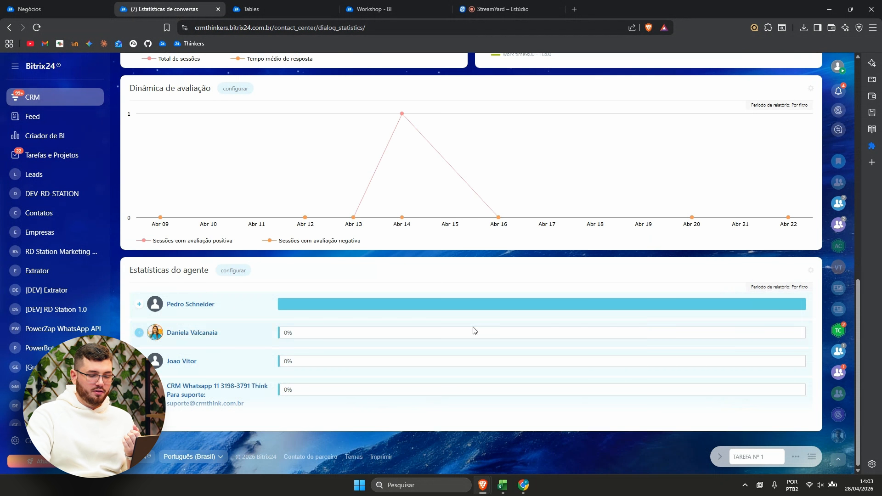
pyautogui.scroll(5, 473, 329)
pyautogui.scroll(5, 462, 327)
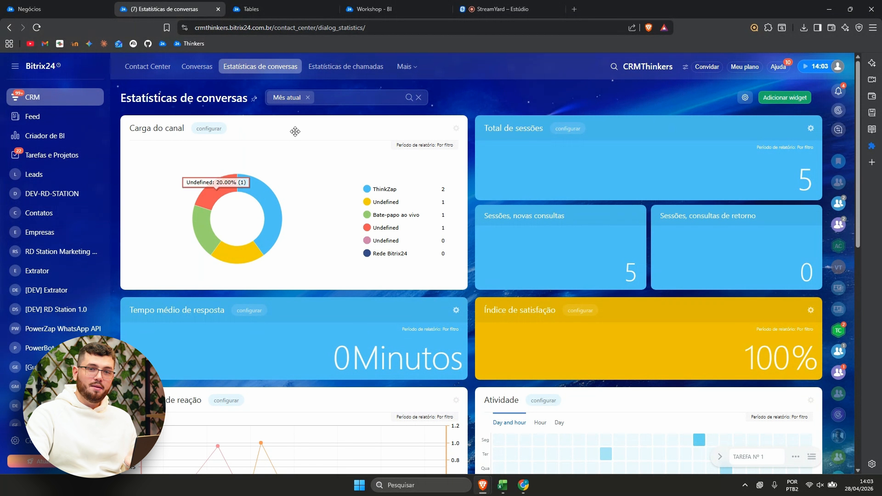
# Step: Clear the Mês atual filter from Estatísticas de conversas and look through the available report periods and filter fields
pyautogui.click(308, 97)
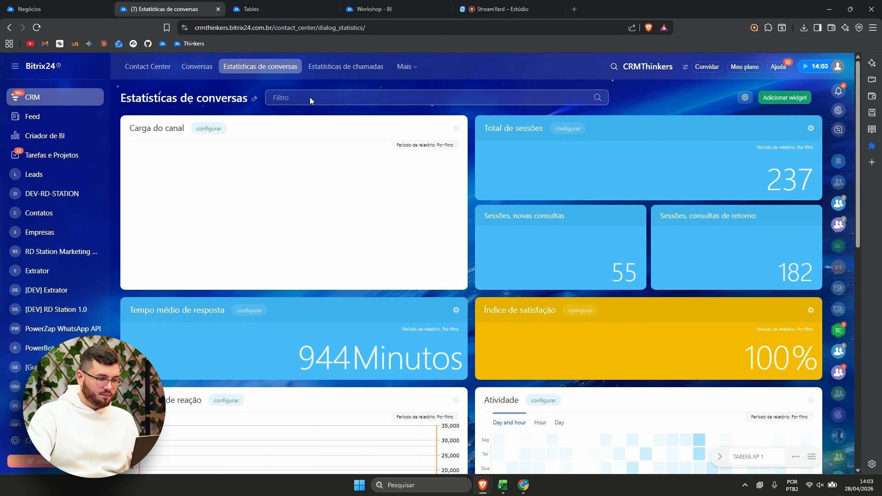
pyautogui.click(309, 97)
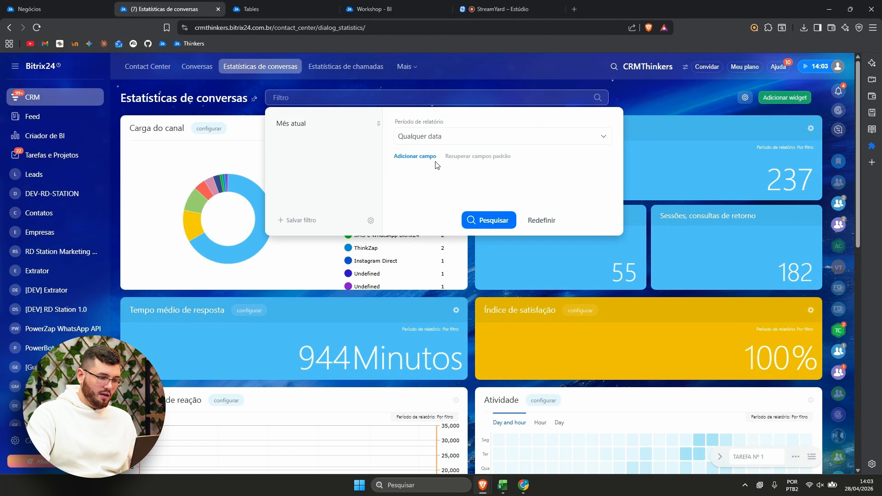
pyautogui.click(430, 139)
pyautogui.scroll(-3, 450, 187)
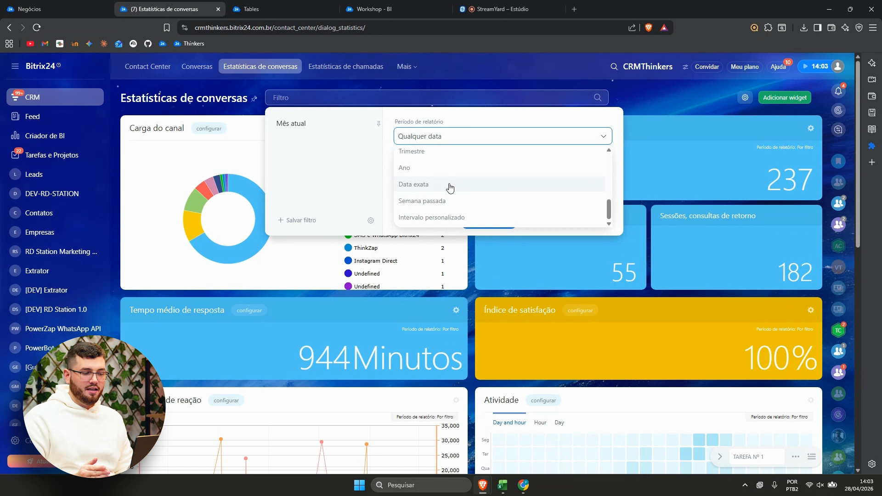
pyautogui.click(363, 189)
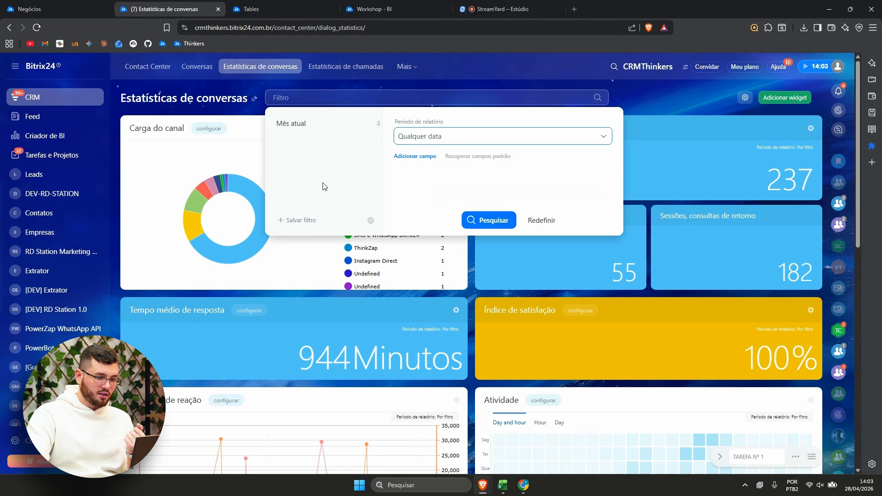
pyautogui.click(407, 160)
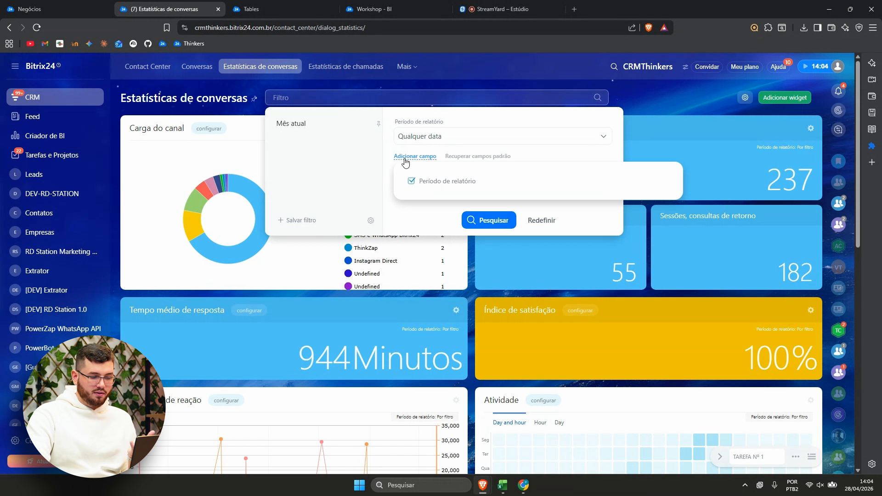
pyautogui.click(369, 178)
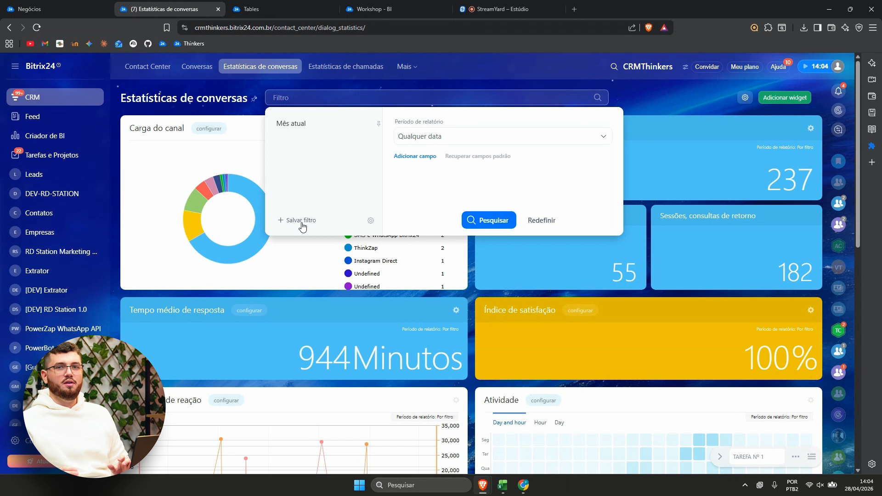
pyautogui.click(362, 86)
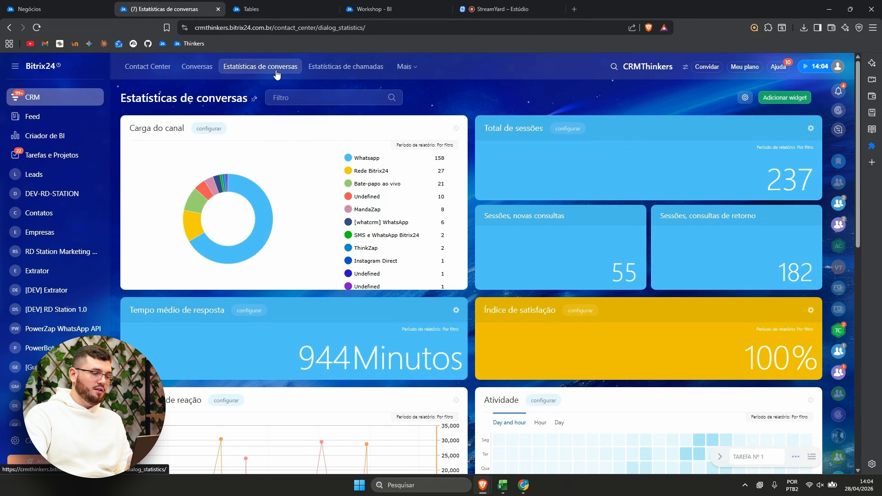
# Step: Open the Estatísticas de chamadas report, look through its filter fields and close the filter
pyautogui.click(325, 73)
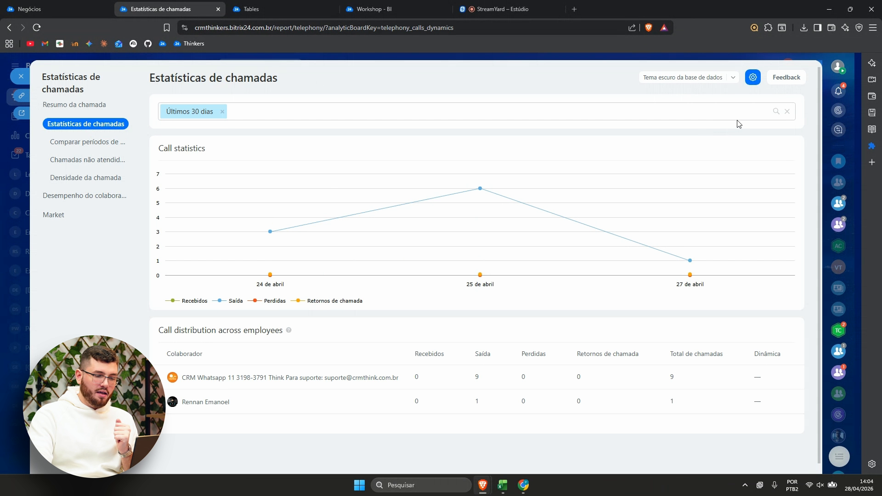
pyautogui.click(240, 112)
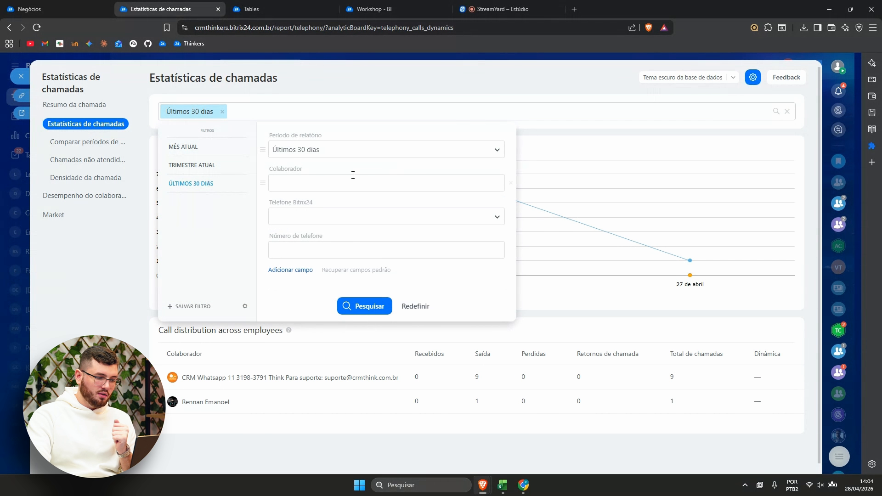
pyautogui.click(283, 272)
pyautogui.click(283, 329)
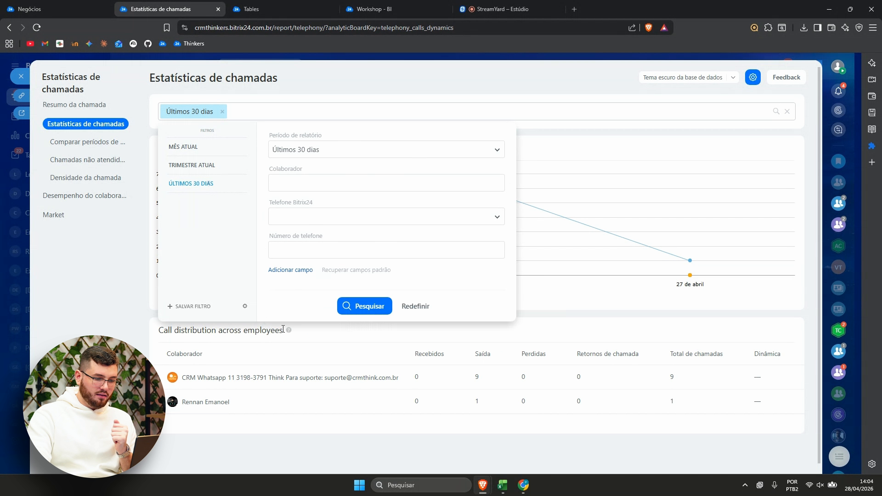
pyautogui.click(606, 307)
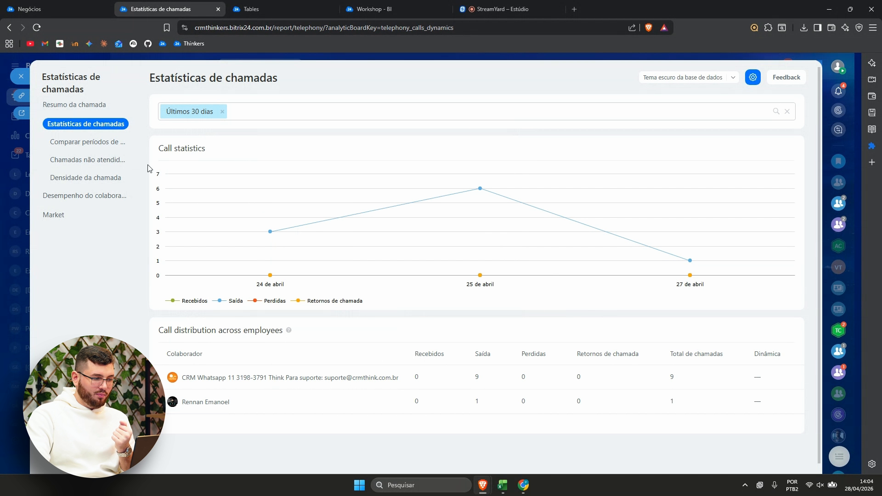
# Step: Examine the Call statistics chart and the Call distribution across employees table in Estatísticas de chamadas
pyautogui.click(76, 105)
pyautogui.click(76, 105)
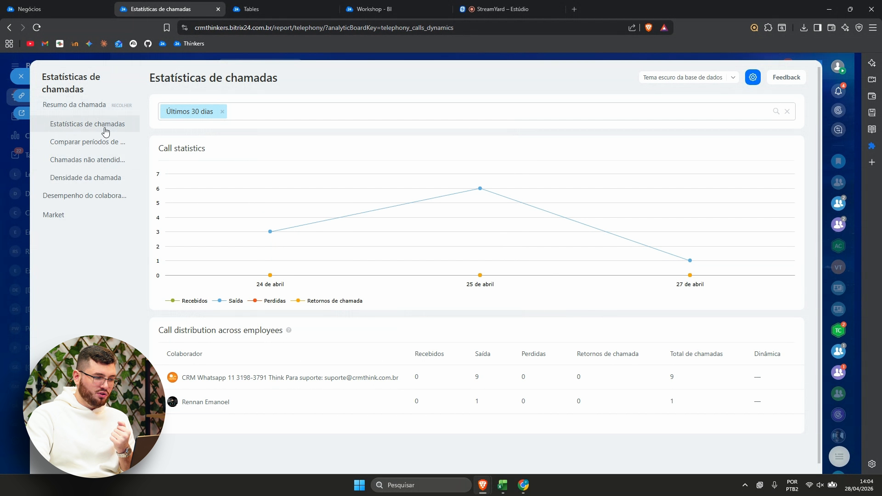
pyautogui.click(94, 125)
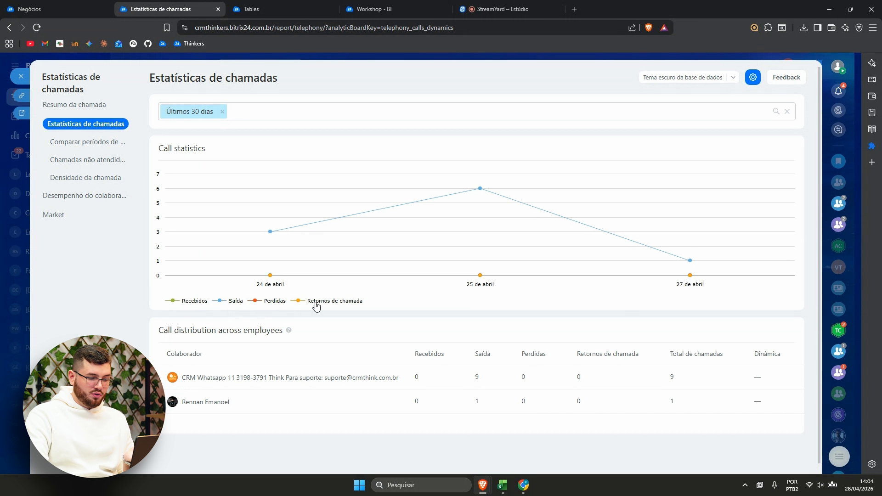
pyautogui.moveTo(163, 331); pyautogui.dragTo(260, 331)
pyautogui.click(230, 332)
pyautogui.click(261, 331)
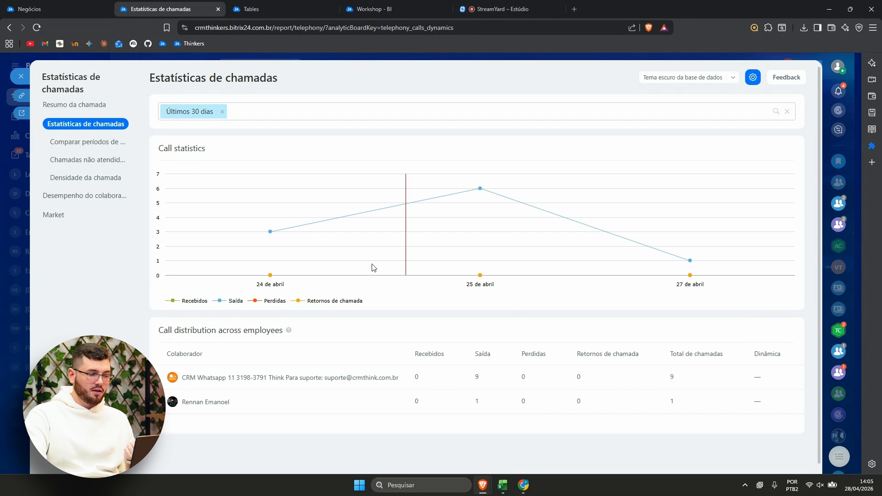
# Step: Review the Comparar períodos de tempo and Chamadas não atendidas reports in Estatísticas de chamadas
pyautogui.click(89, 143)
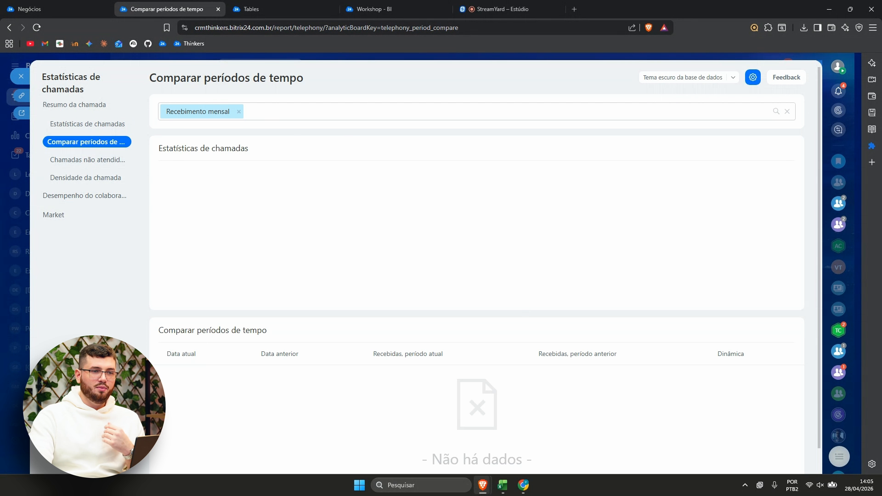
pyautogui.click(92, 160)
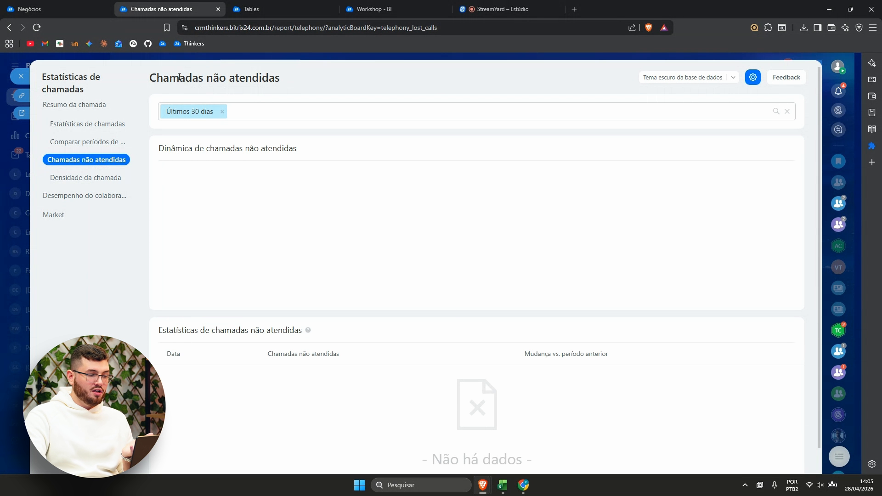
pyautogui.moveTo(179, 76); pyautogui.dragTo(303, 79)
pyautogui.click(303, 79)
# Step: View the Densidade da chamada heatmap and the Envolvimento do colaborador report under employee performance
pyautogui.click(69, 178)
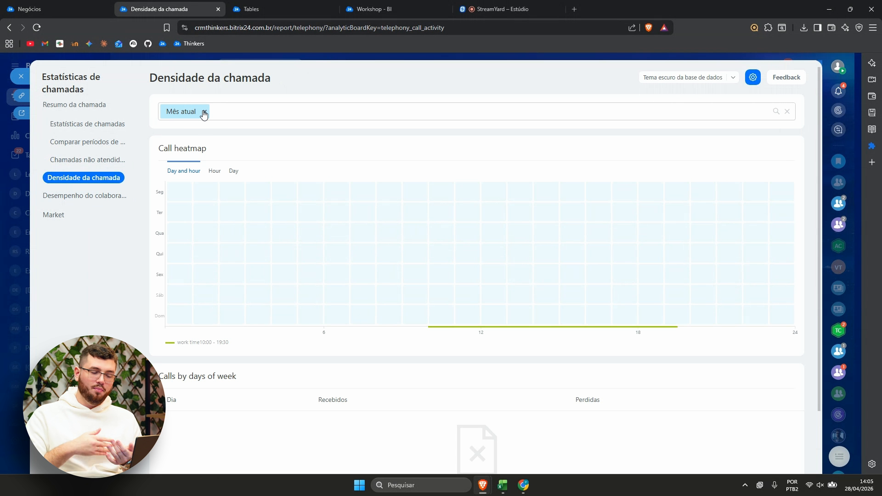
pyautogui.click(85, 200)
pyautogui.click(94, 215)
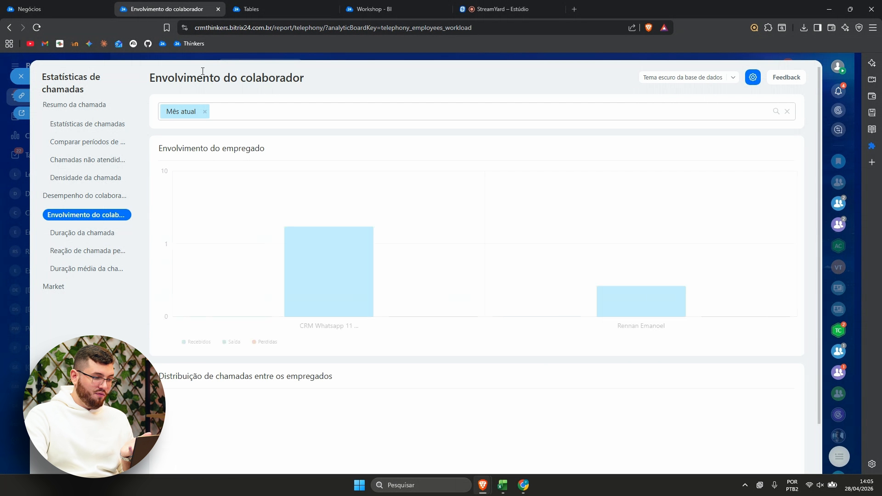
pyautogui.moveTo(184, 75); pyautogui.dragTo(261, 73)
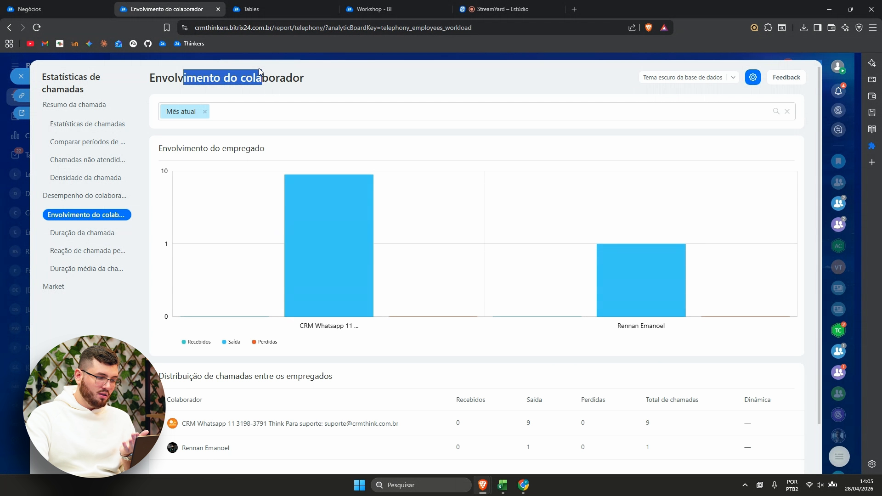
pyautogui.click(261, 73)
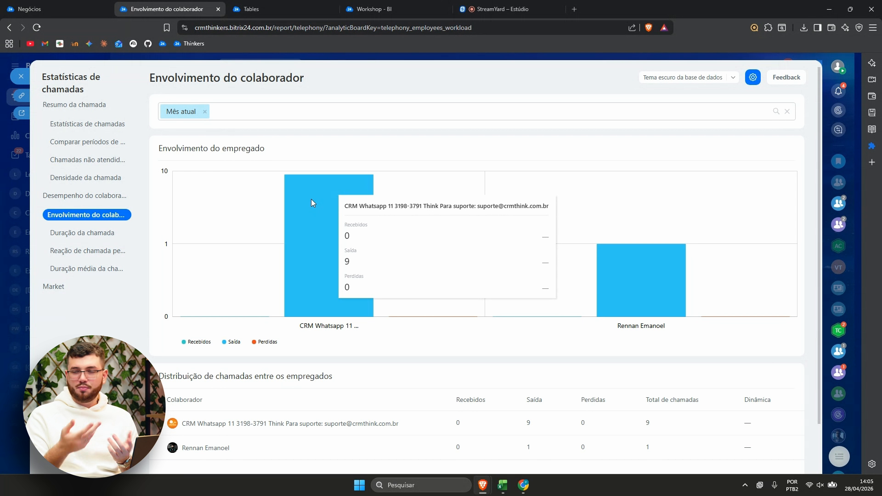
# Step: Examine the Duração da chamada report, including its chart and the Estatísticas de chamada de empregado table
pyautogui.click(49, 235)
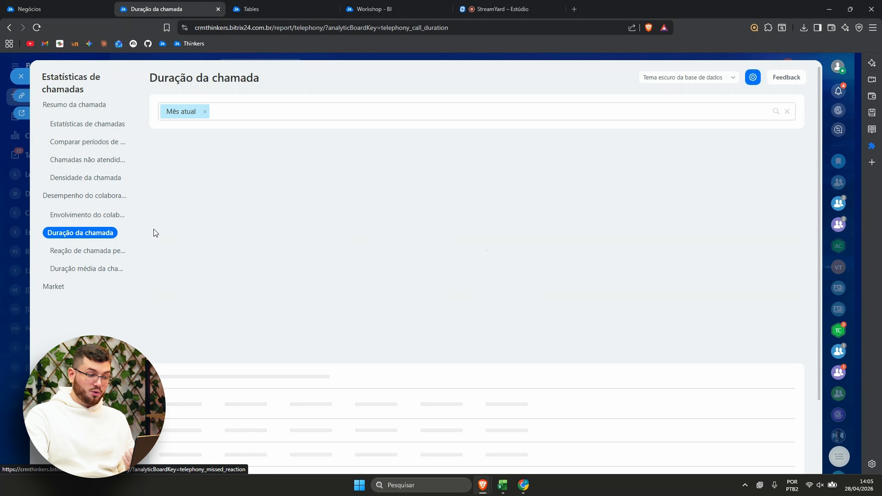
pyautogui.scroll(-2, 332, 170)
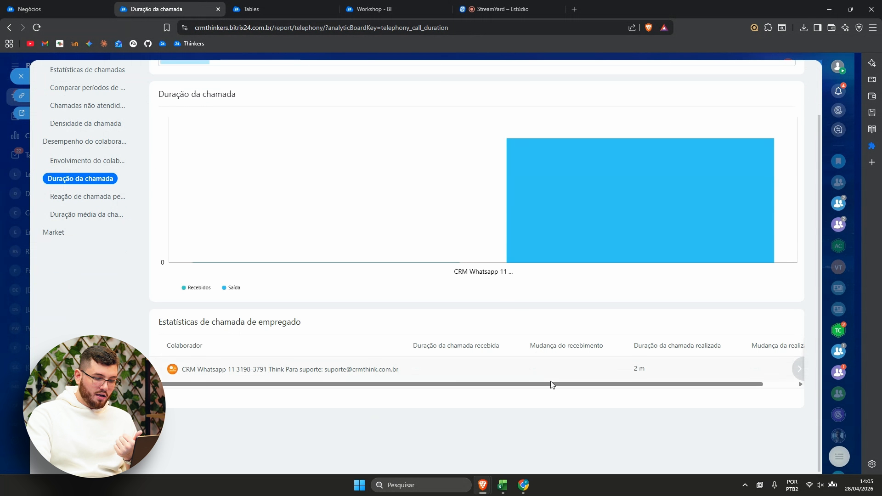
pyautogui.moveTo(548, 385); pyautogui.dragTo(528, 390)
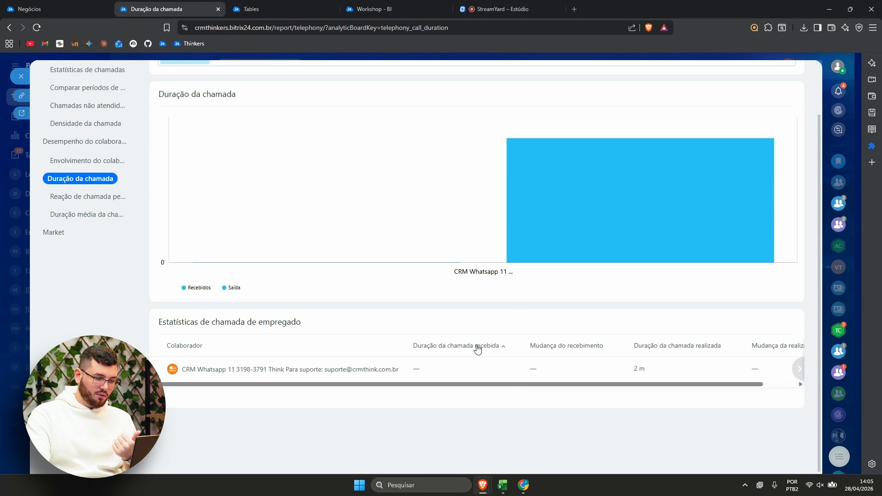
pyautogui.scroll(2, 478, 350)
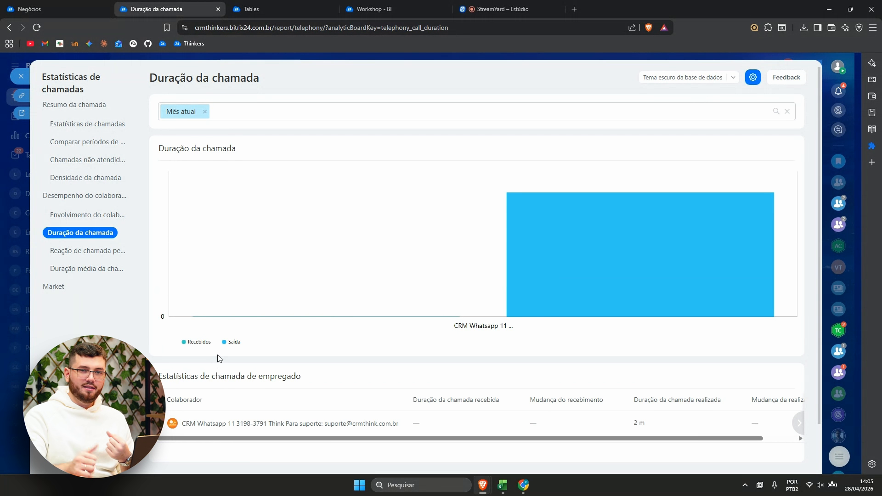
# Step: Review the Reação de chamada perdida and Duração média da chamada reports, including their charts and tables
pyautogui.click(118, 251)
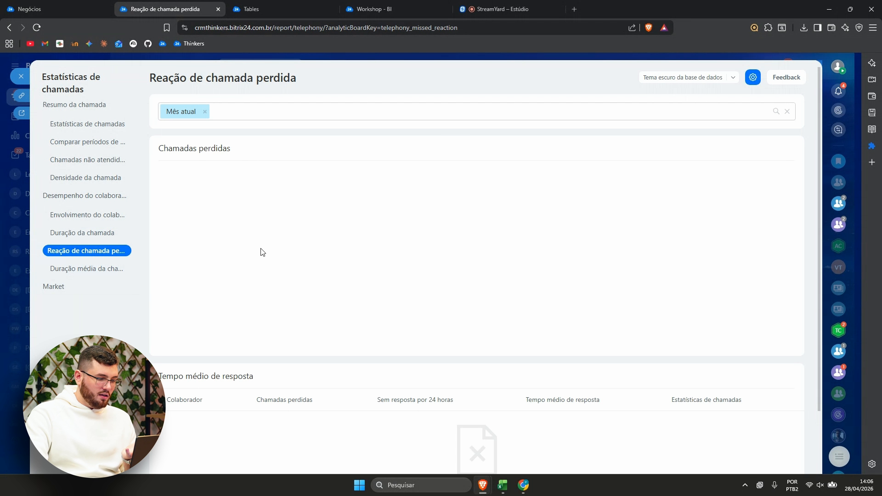
pyautogui.scroll(-2, 281, 293)
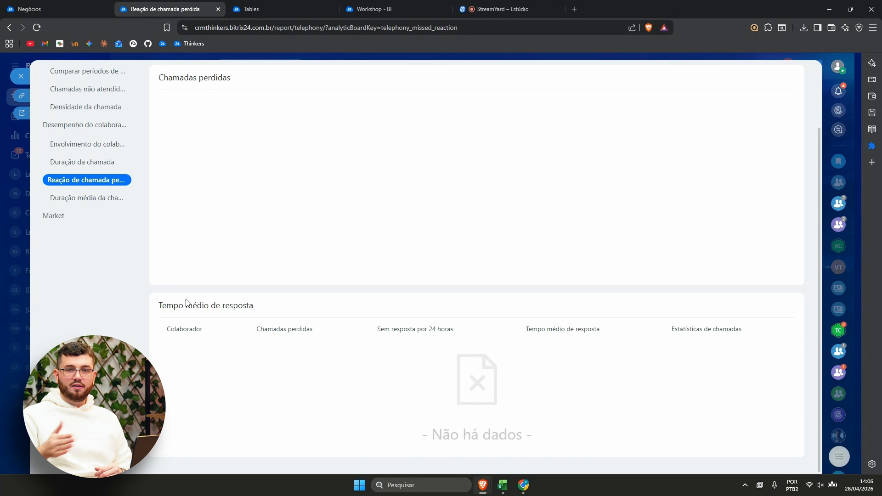
pyautogui.click(59, 199)
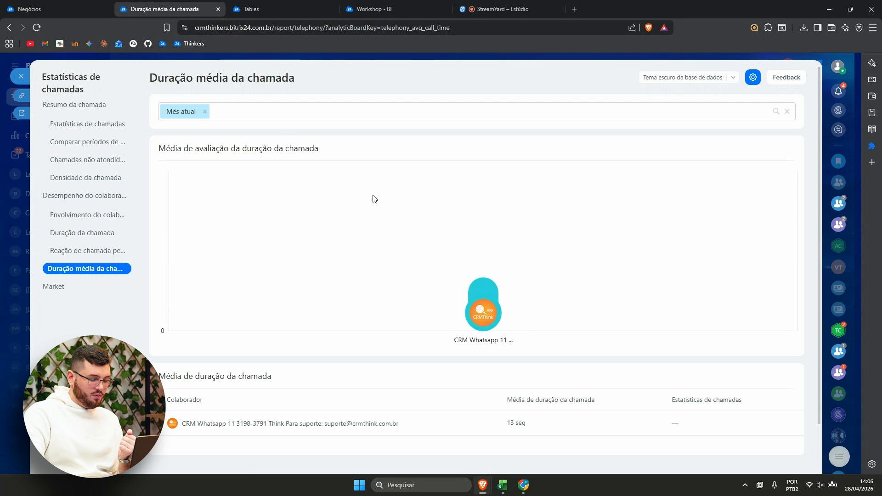
pyautogui.scroll(-2, 437, 221)
pyautogui.scroll(2, 416, 356)
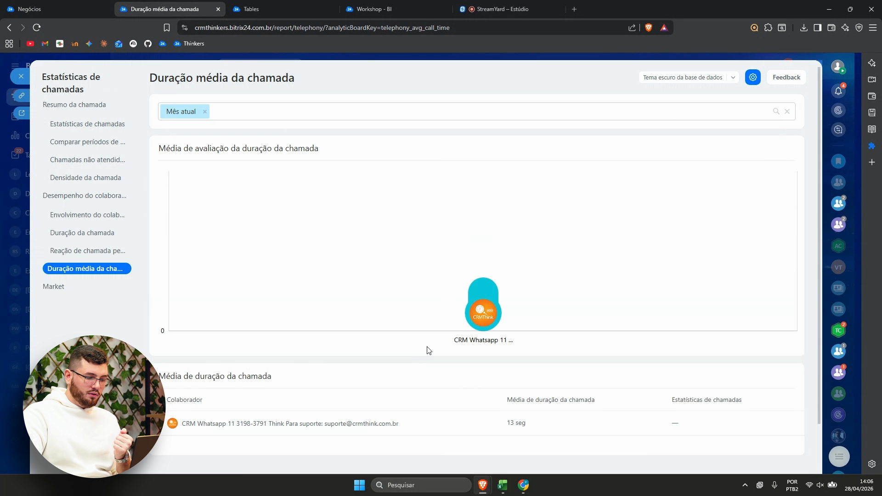
pyautogui.moveTo(474, 299)
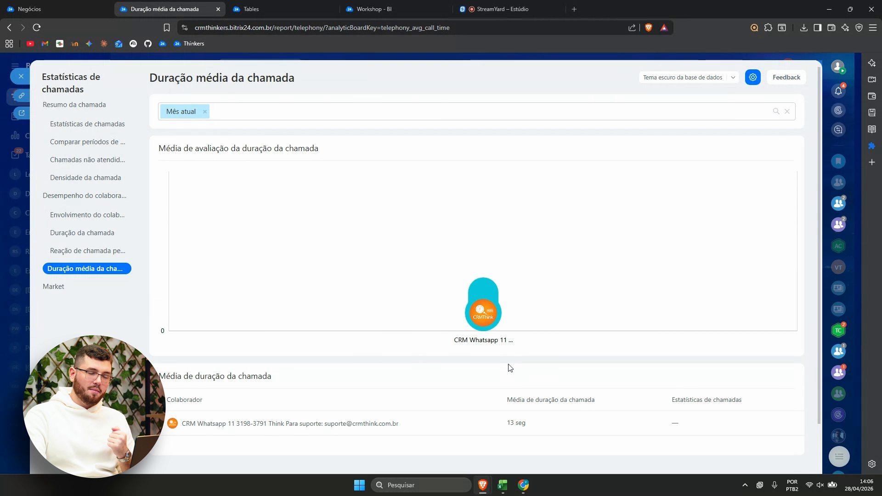
# Step: Close the call reports and open the Workshop - BI dashboard for editing in BI Builder
pyautogui.click(21, 76)
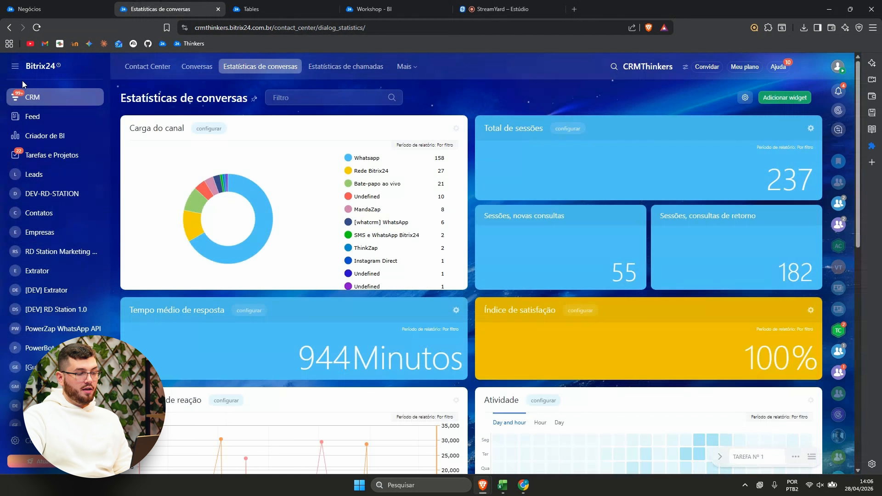
pyautogui.click(374, 4)
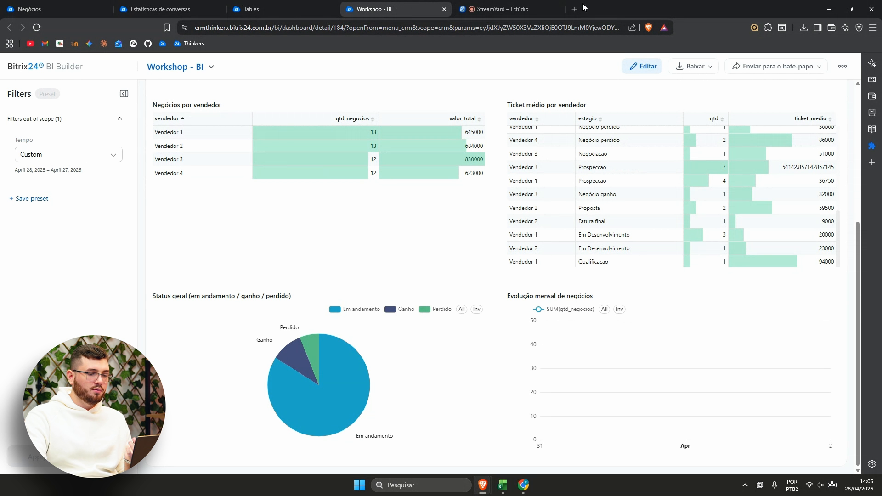
pyautogui.click(634, 74)
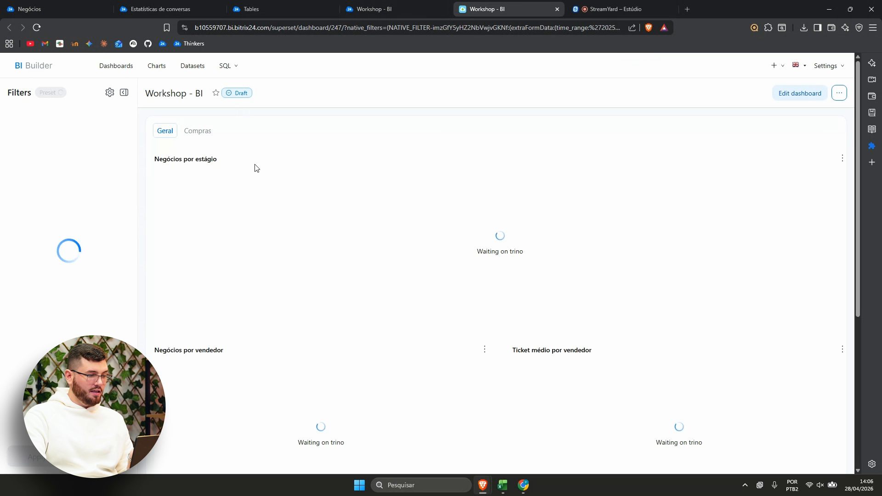
# Step: Open the dashboard's filter configuration and look through the available filter types, keeping Time range for the Tempo filter
pyautogui.click(109, 92)
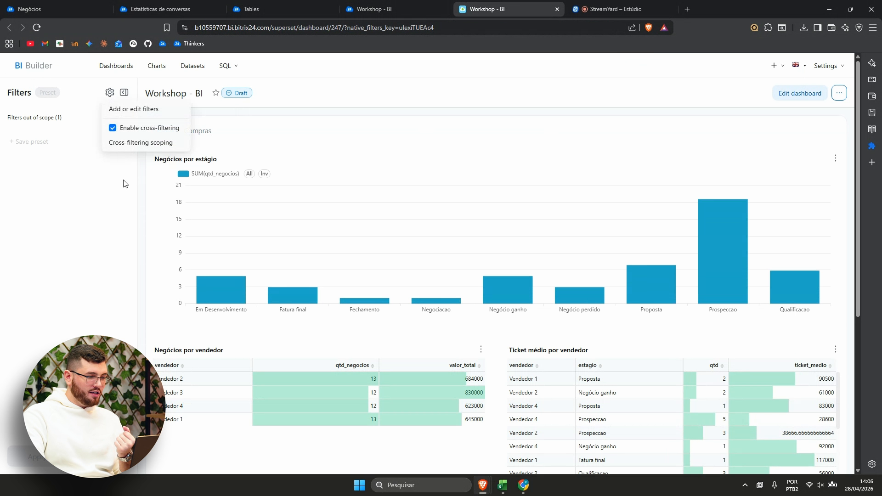
pyautogui.click(136, 108)
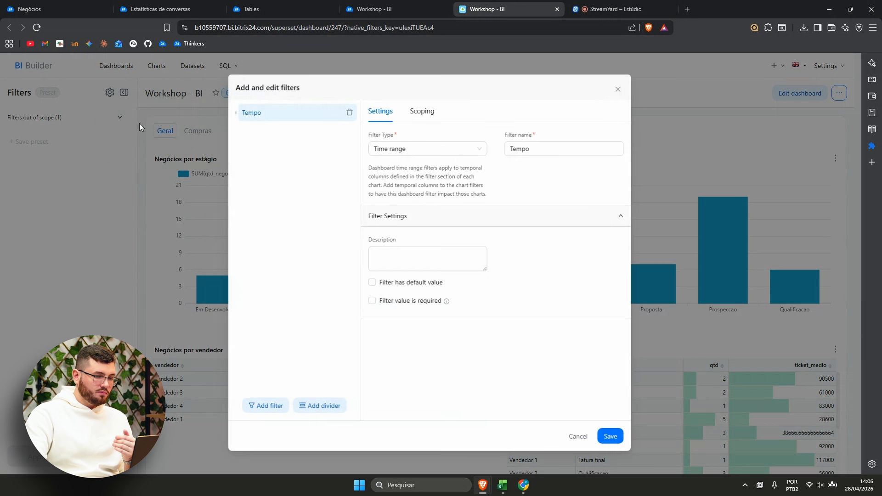
pyautogui.click(474, 148)
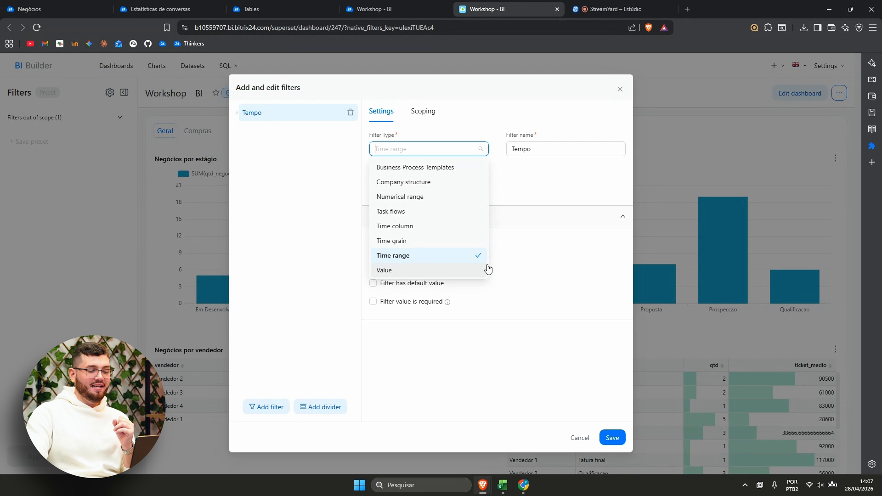
pyautogui.click(291, 255)
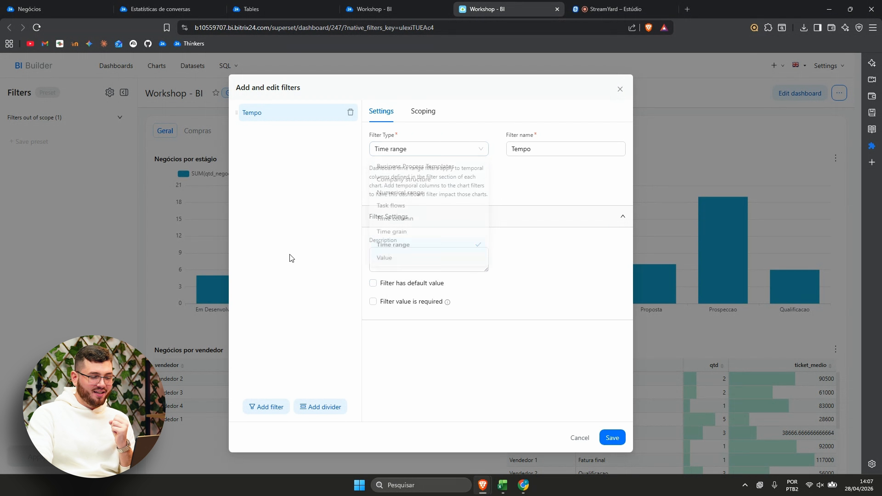
pyautogui.click(416, 147)
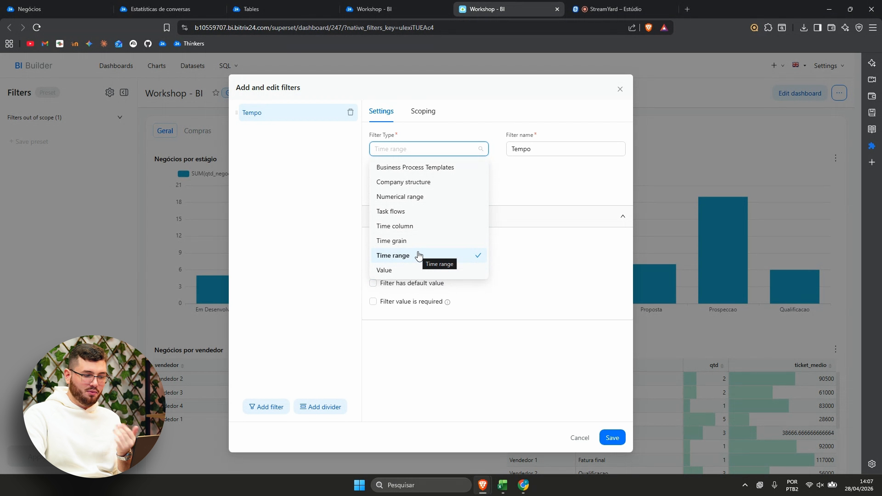
pyautogui.click(392, 258)
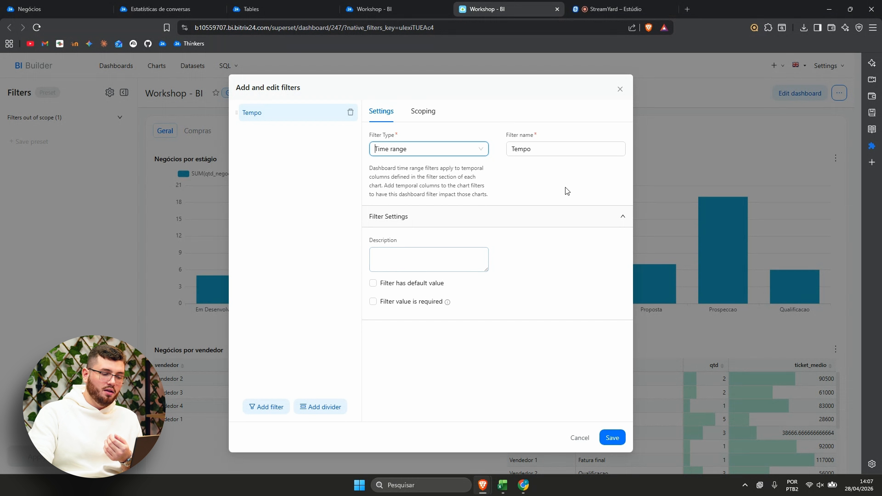
# Step: Look over the Tempo filter's name, its Filter Settings section and the Description field
pyautogui.click(526, 149)
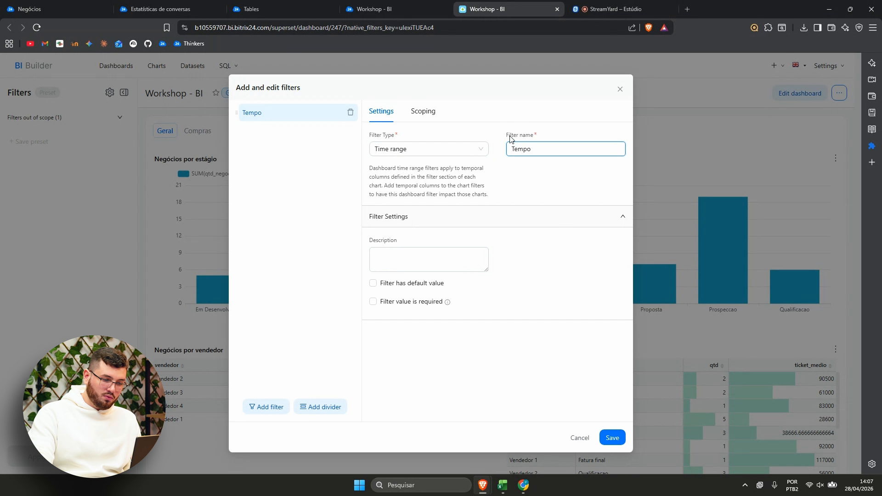
pyautogui.moveTo(508, 136); pyautogui.dragTo(537, 137)
pyautogui.click(536, 146)
pyautogui.click(452, 209)
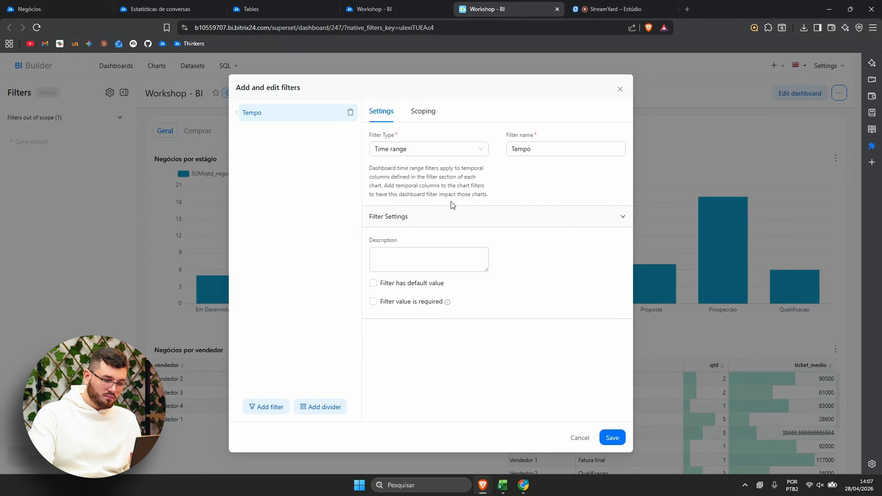
pyautogui.click(470, 217)
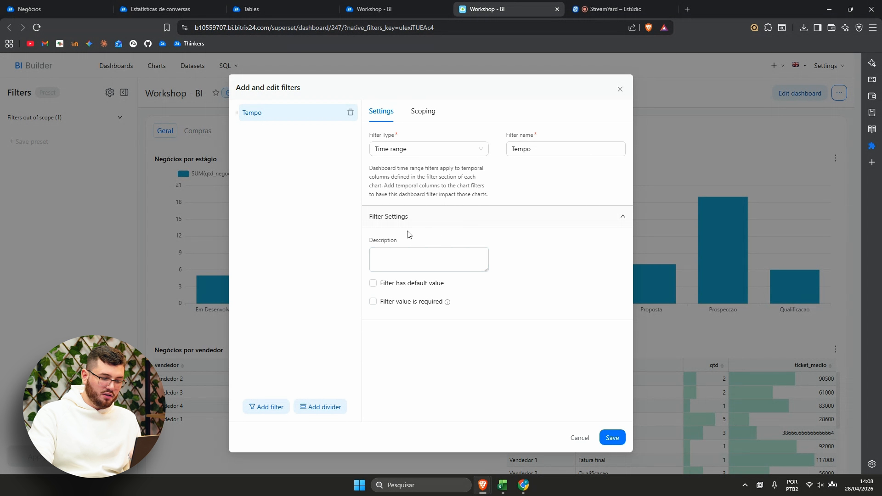
pyautogui.click(406, 256)
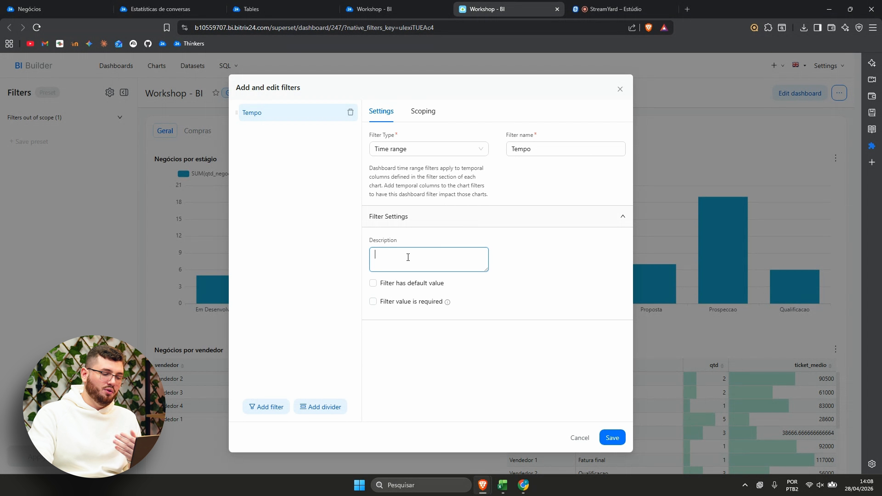
# Step: Give the Tempo filter a default value of Current year
pyautogui.click(389, 283)
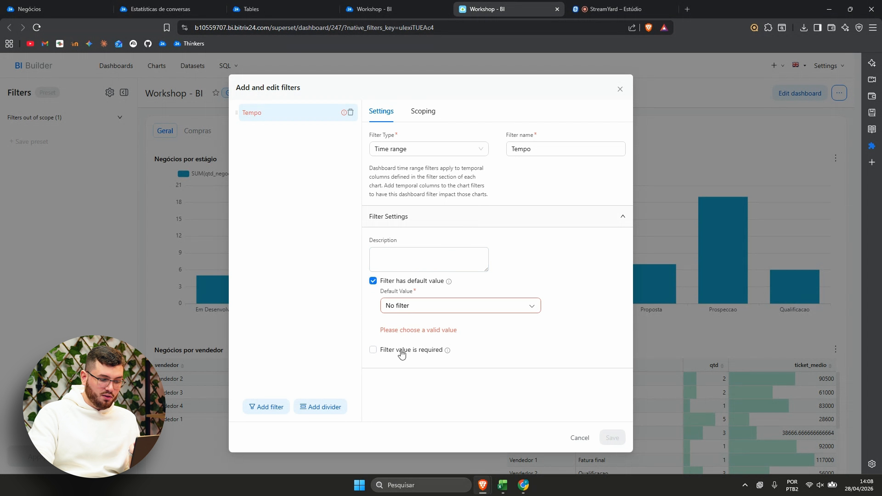
pyautogui.click(431, 306)
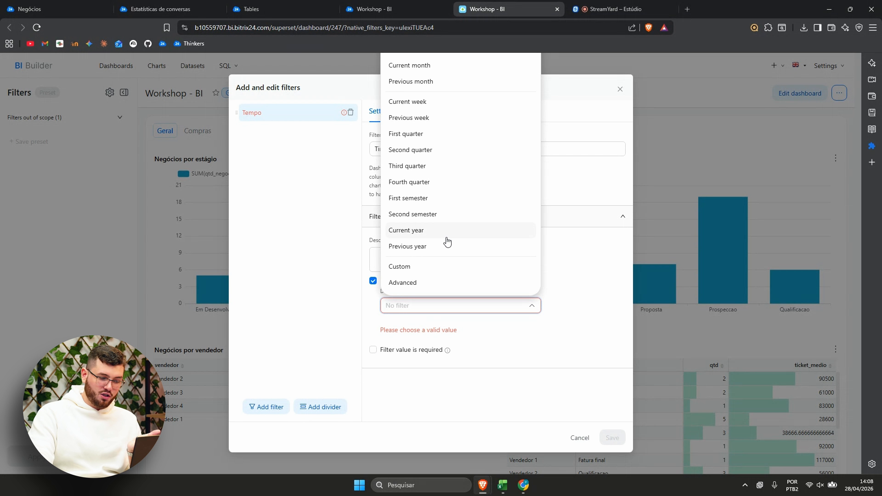
pyautogui.click(406, 233)
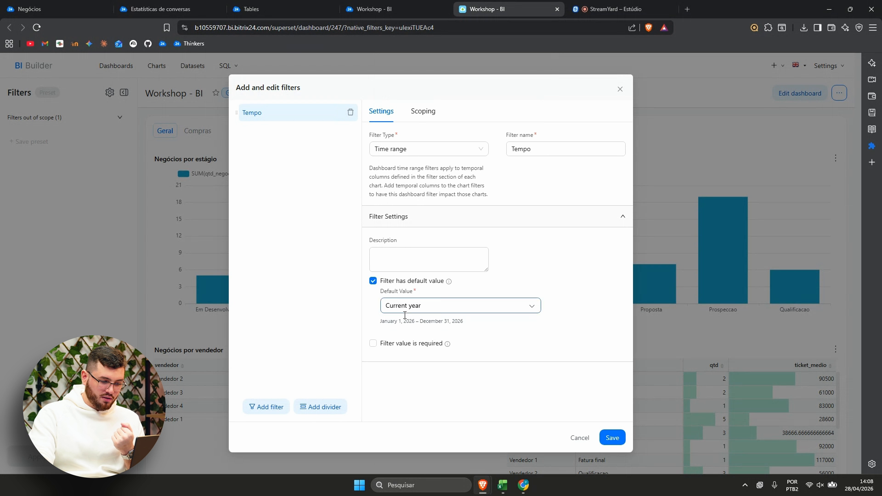
pyautogui.moveTo(374, 324); pyautogui.dragTo(429, 328)
pyautogui.click(429, 327)
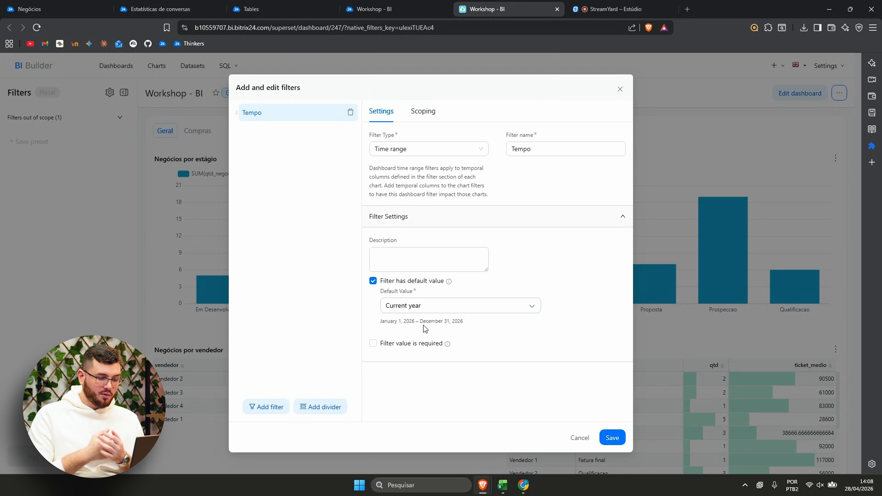
# Step: Try the required-value option on the Tempo filter and switch it off again
pyautogui.click(373, 344)
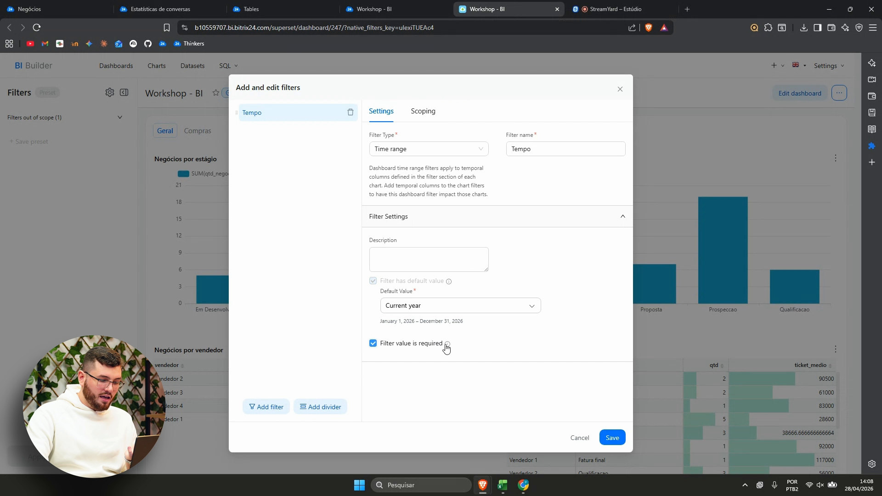
pyautogui.moveTo(452, 349)
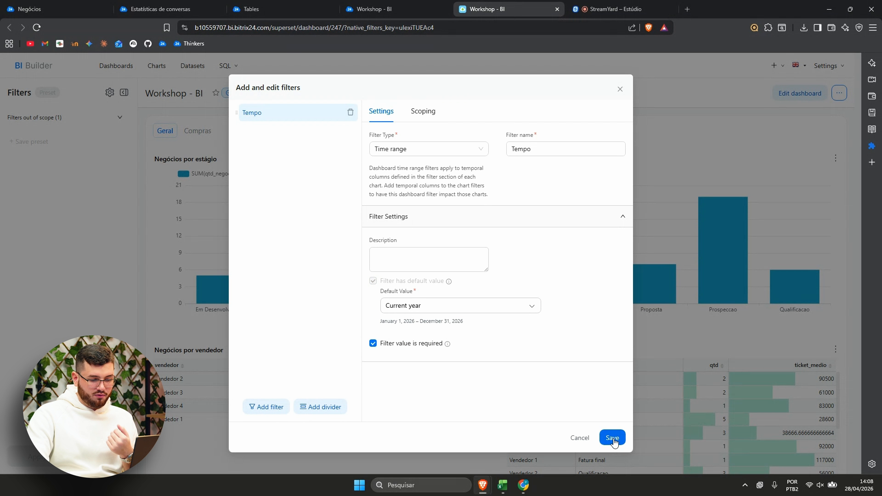
pyautogui.click(420, 346)
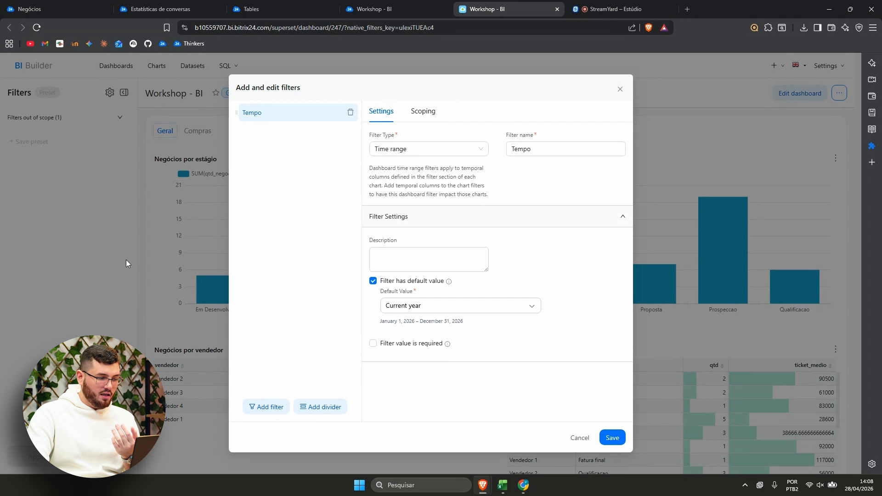
# Step: Close the filter configuration and view the Tempo filter in the dashboard's out-of-scope filters section
pyautogui.click(195, 291)
pyautogui.click(62, 121)
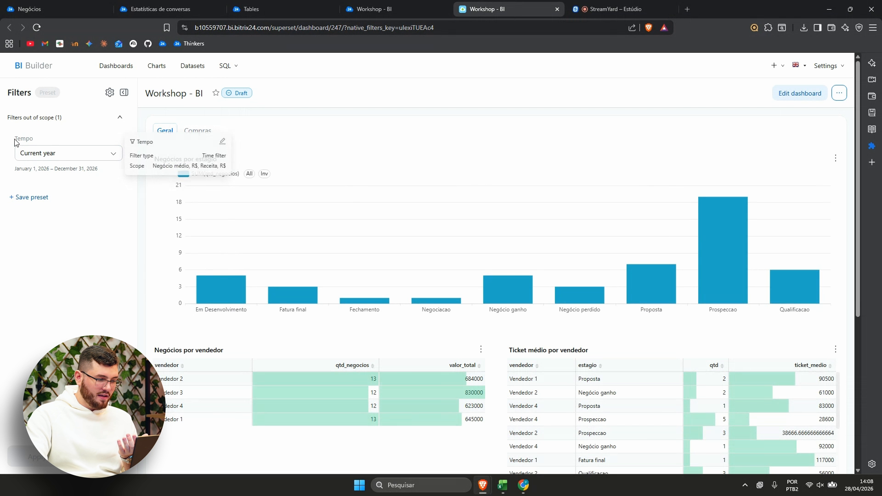
pyautogui.moveTo(15, 140); pyautogui.dragTo(43, 153)
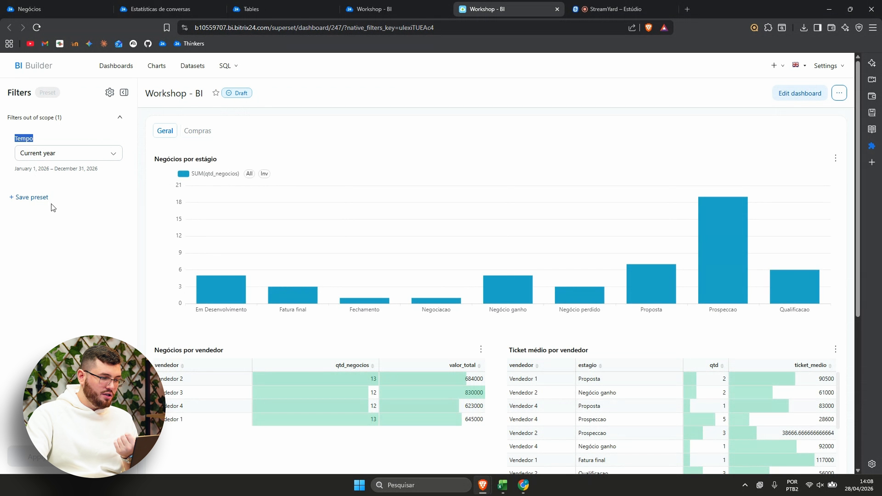
pyautogui.click(38, 206)
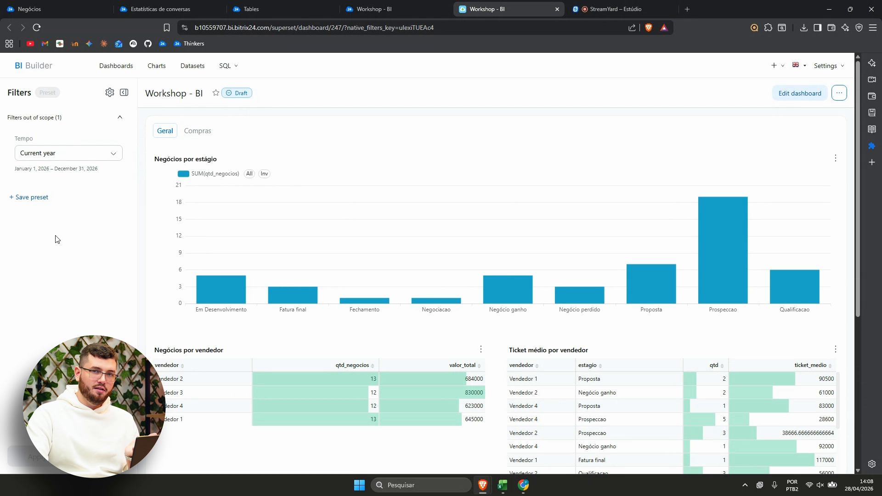
# Step: Reopen the dashboard's filter configuration, change the Tempo filter's type to Value and clear its name
pyautogui.click(108, 95)
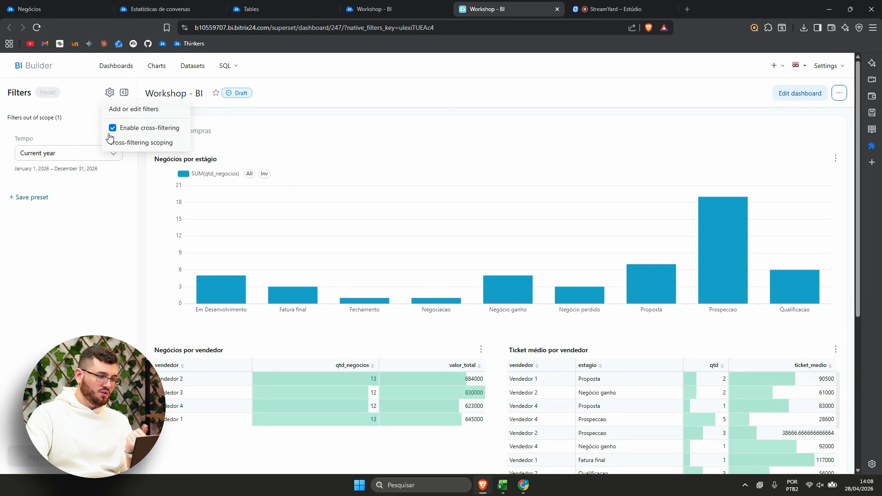
pyautogui.click(127, 110)
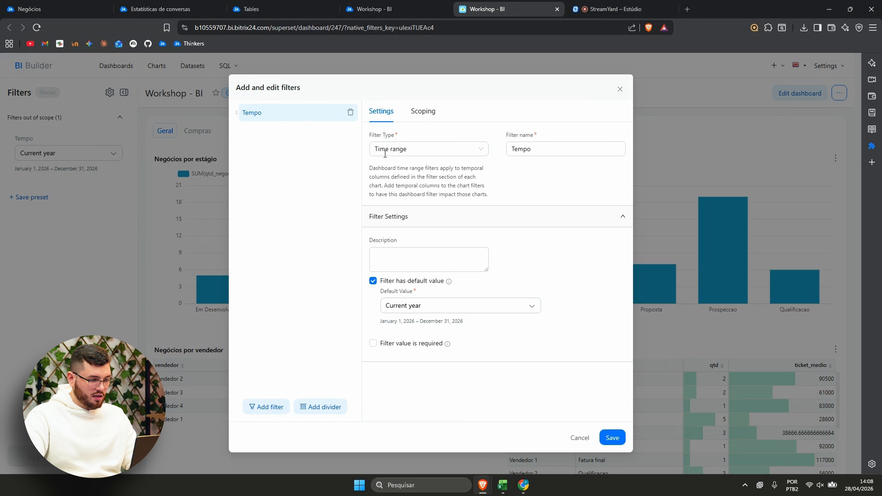
pyautogui.moveTo(369, 135); pyautogui.dragTo(400, 137)
pyautogui.click(400, 151)
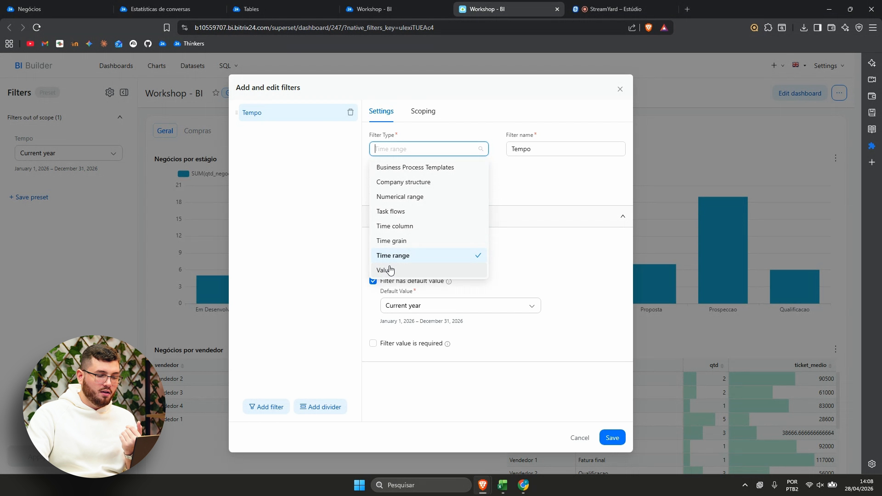
pyautogui.click(390, 270)
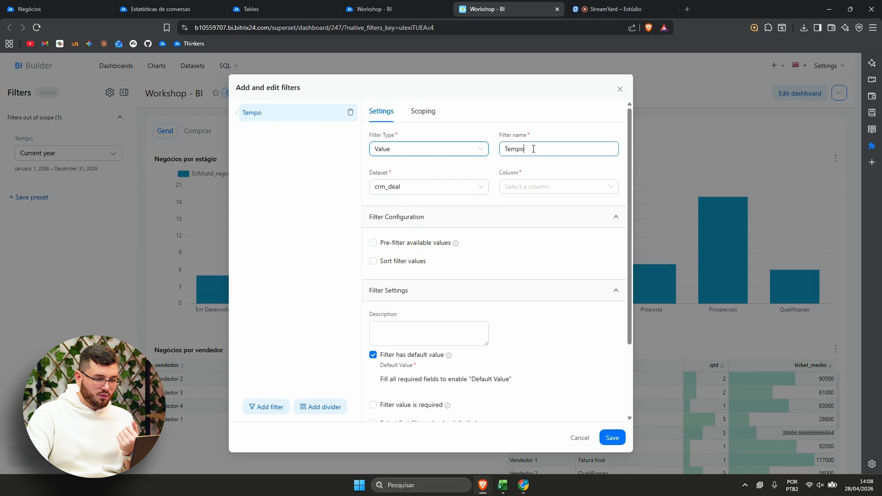
pyautogui.hotkey('ctrl', 'a')
pyautogui.press('BackSpace')
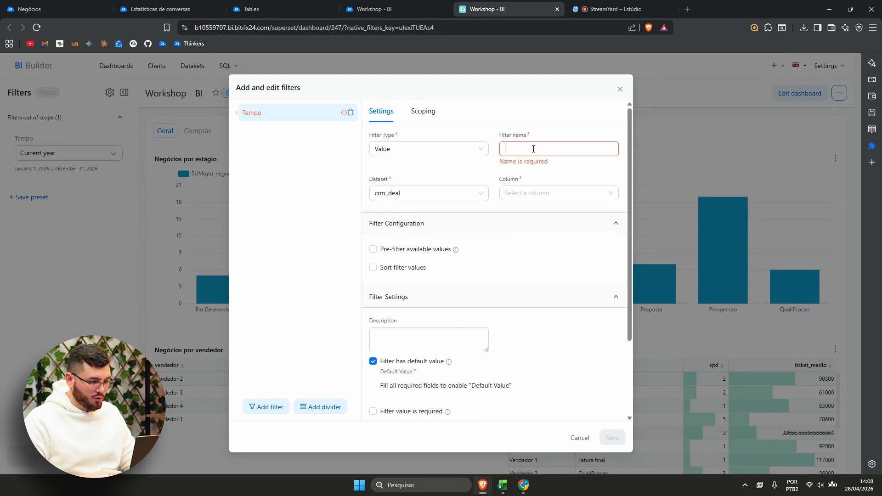
# Step: Set the filter's dataset to csv_dataset and its column to fase
pyautogui.click(471, 192)
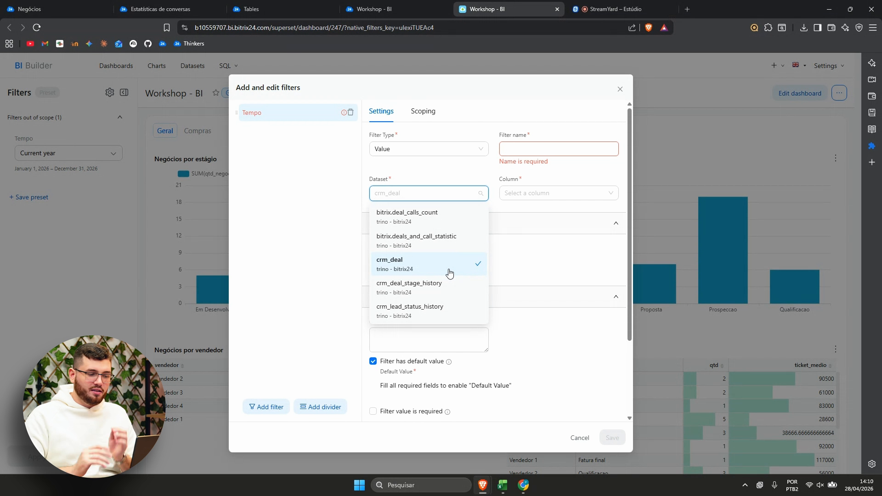
pyautogui.click(409, 189)
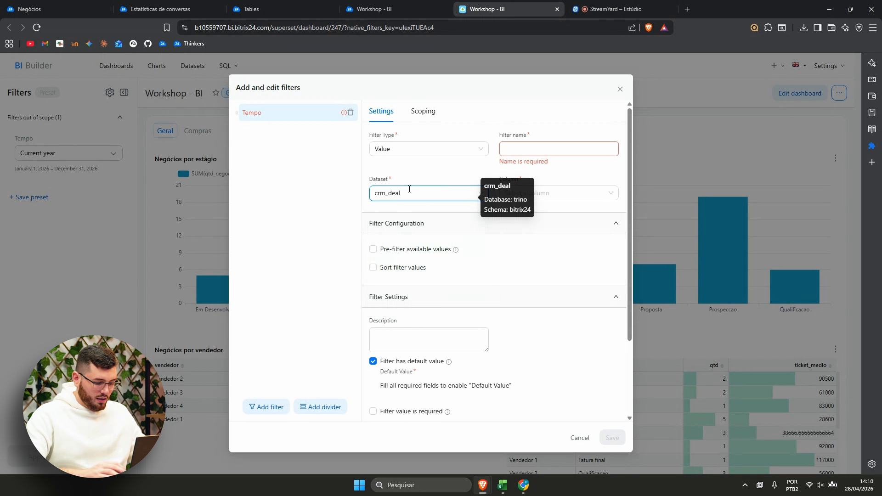
pyautogui.write('csv')
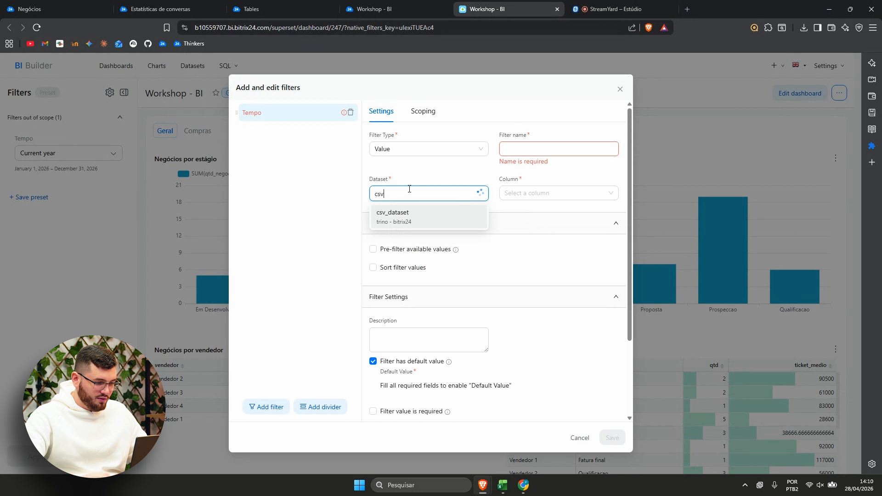
pyautogui.click(432, 214)
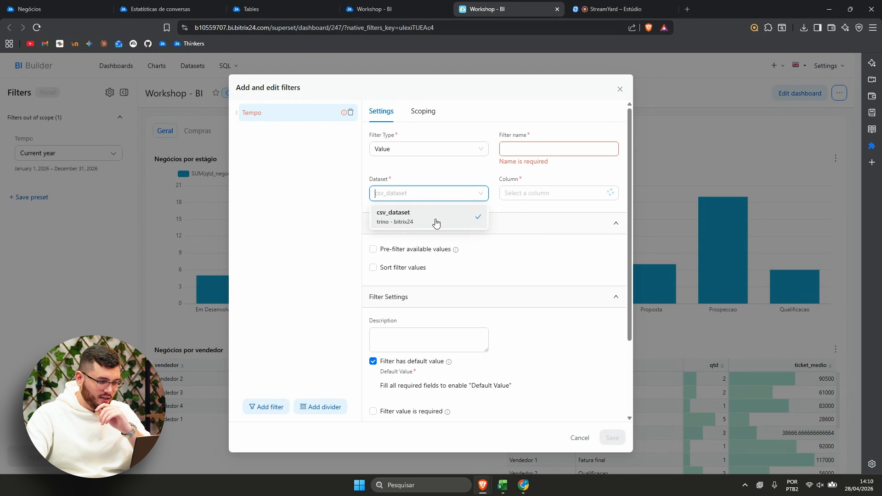
pyautogui.click(525, 191)
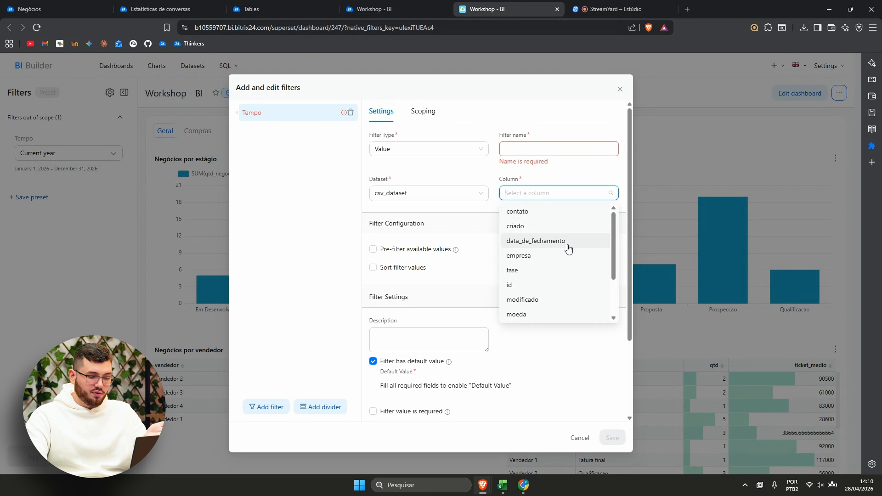
pyautogui.scroll(-2, 568, 261)
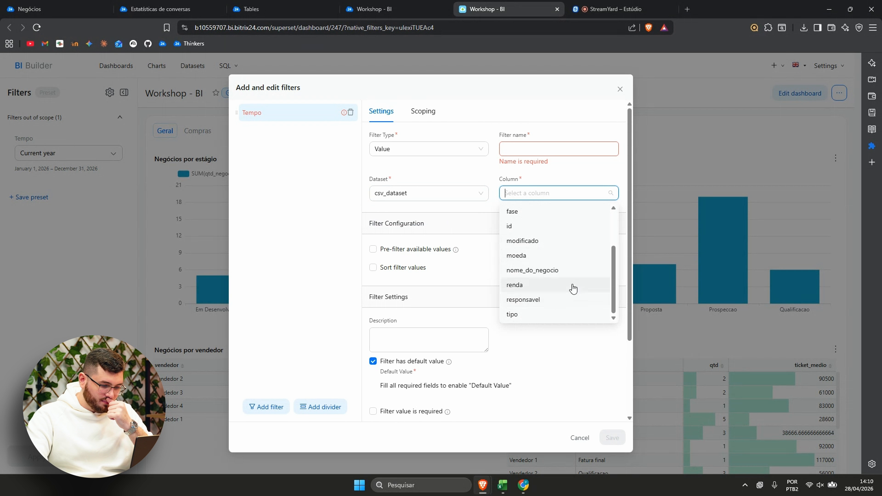
pyautogui.scroll(2, 573, 276)
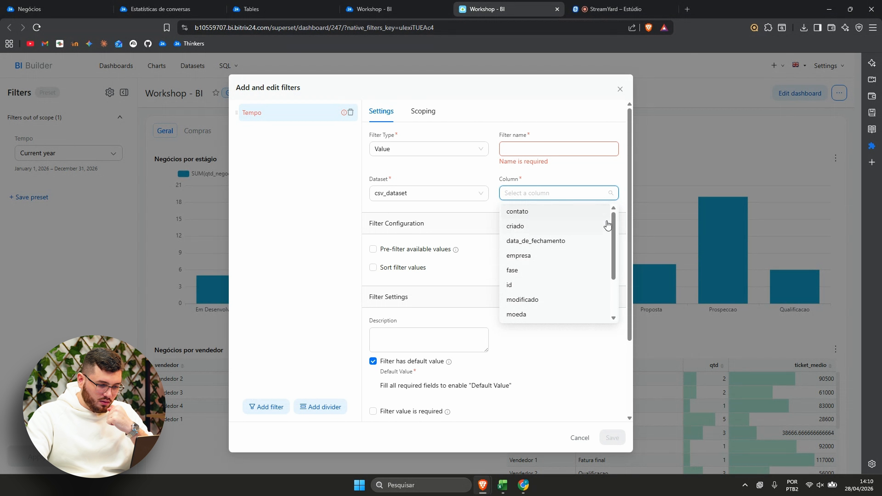
pyautogui.moveTo(612, 225); pyautogui.dragTo(612, 232)
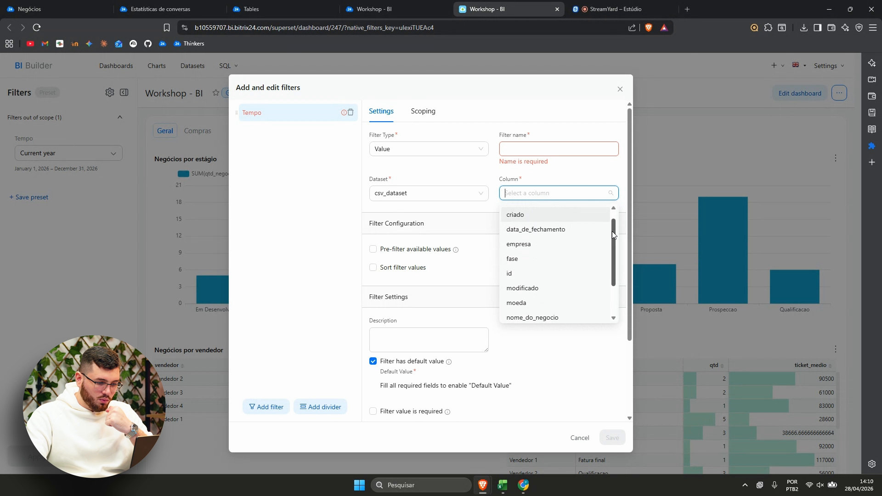
pyautogui.click(519, 260)
# Step: Name the filter Fase, turn off its default value and save the filter configuration
pyautogui.click(526, 148)
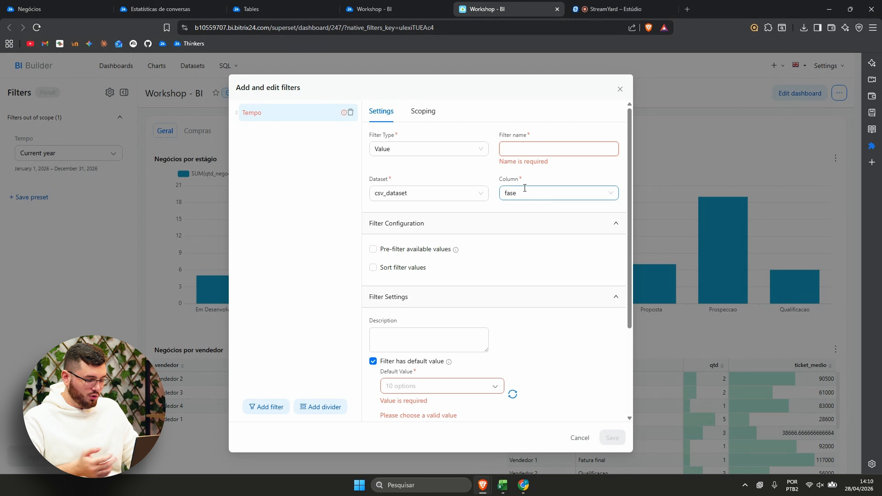
pyautogui.write('FAse')
pyautogui.press('BackSpace')
pyautogui.press('BackSpace')
pyautogui.press('BackSpace')
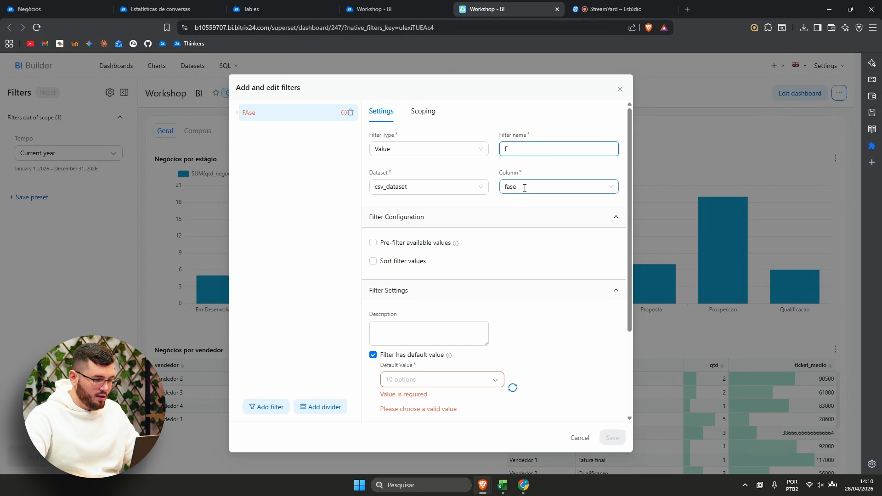
pyautogui.write('ase')
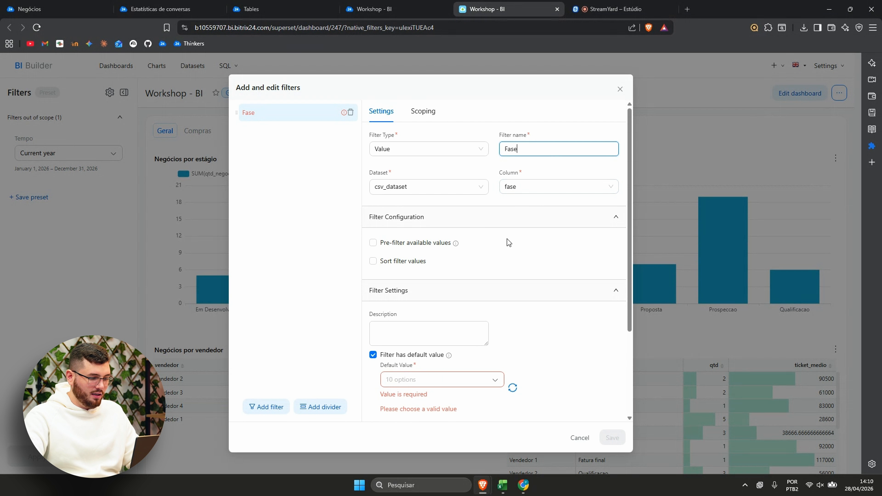
pyautogui.click(373, 355)
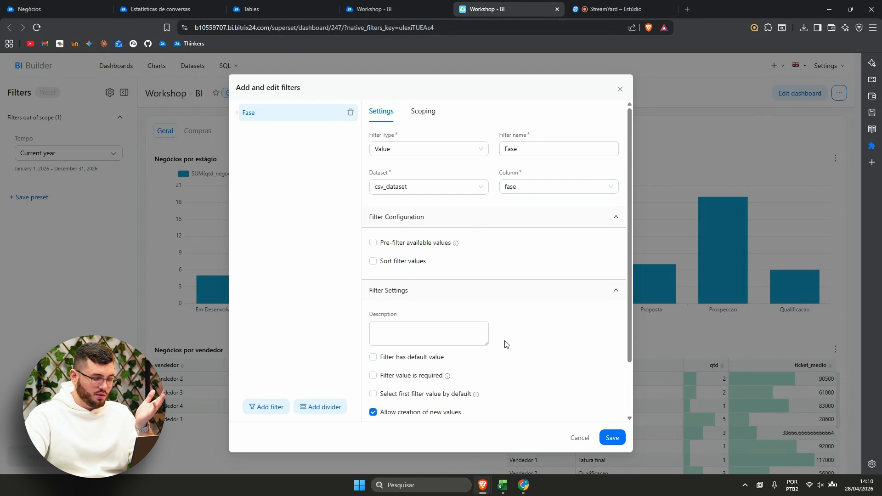
pyautogui.click(617, 438)
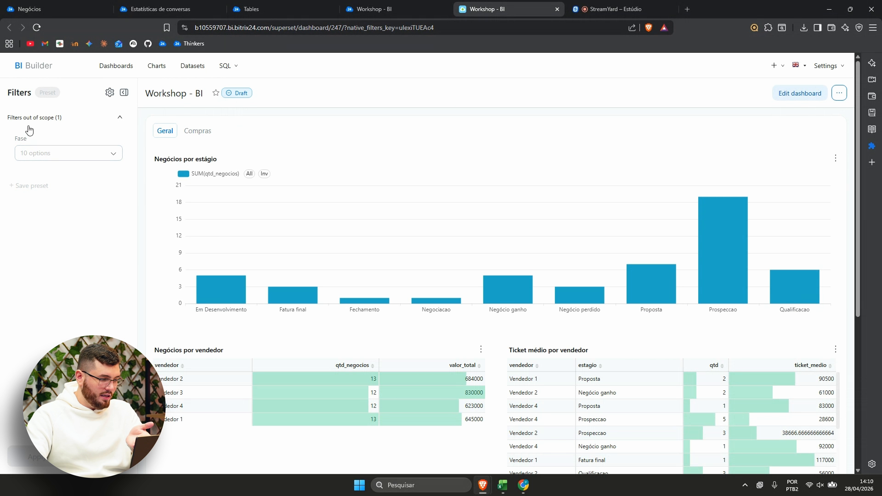
# Step: Examine the selectable values and the scope details of the Fase filter on the dashboard
pyautogui.click(28, 156)
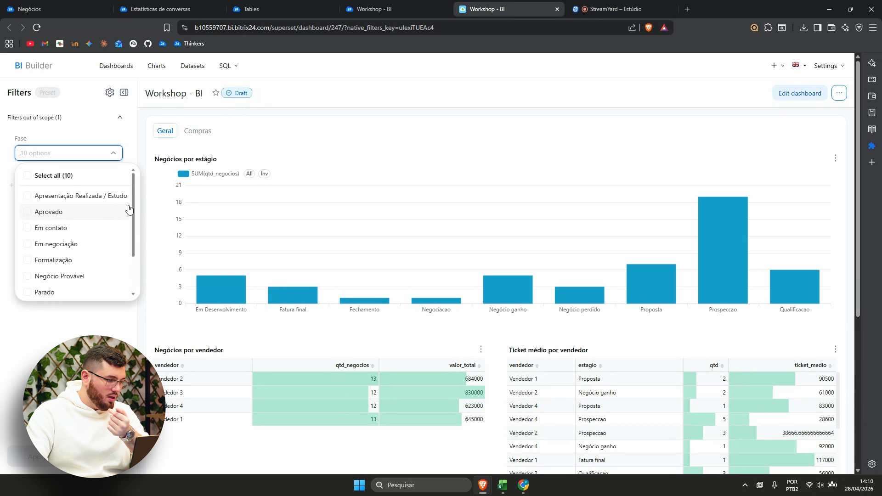
pyautogui.moveTo(129, 203)
pyautogui.mouseDown()
pyautogui.moveTo(131, 240)
pyautogui.moveTo(129, 198)
pyautogui.mouseUp()
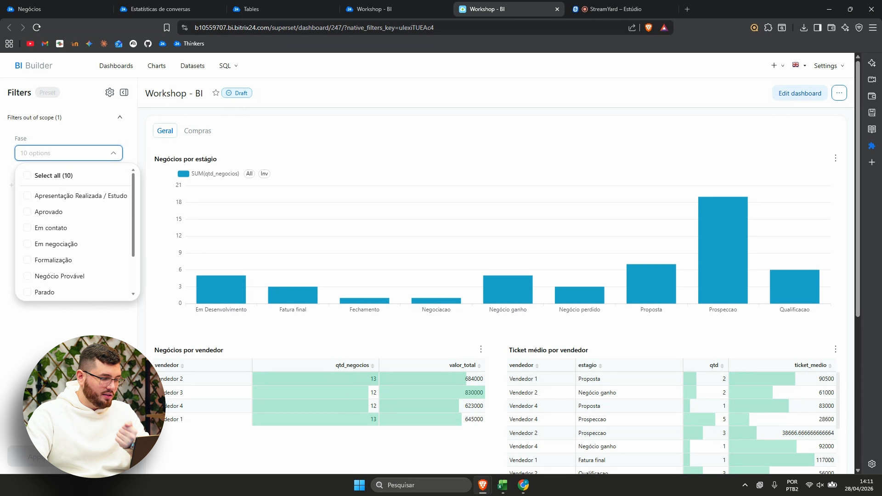
pyautogui.press('Escape')
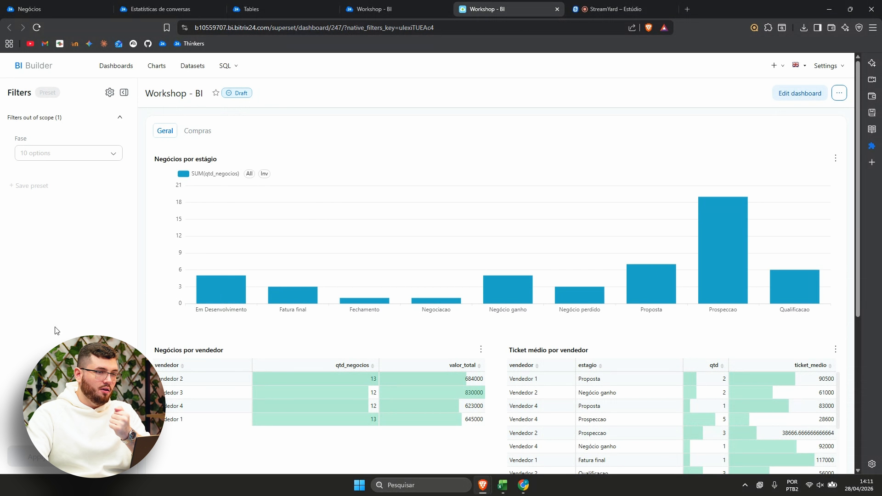
pyautogui.moveTo(21, 146)
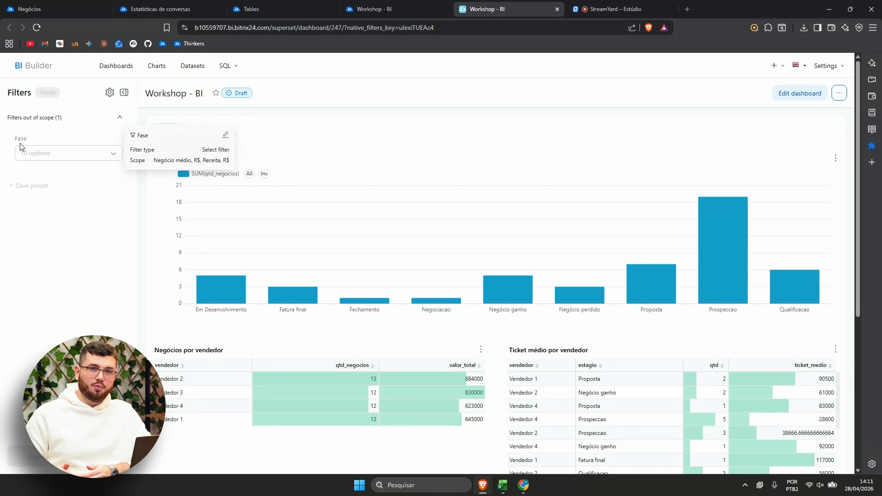
# Step: Add a second filter alongside Fase in the dashboard's filter configuration and set its type to Time range
pyautogui.click(109, 92)
pyautogui.click(131, 111)
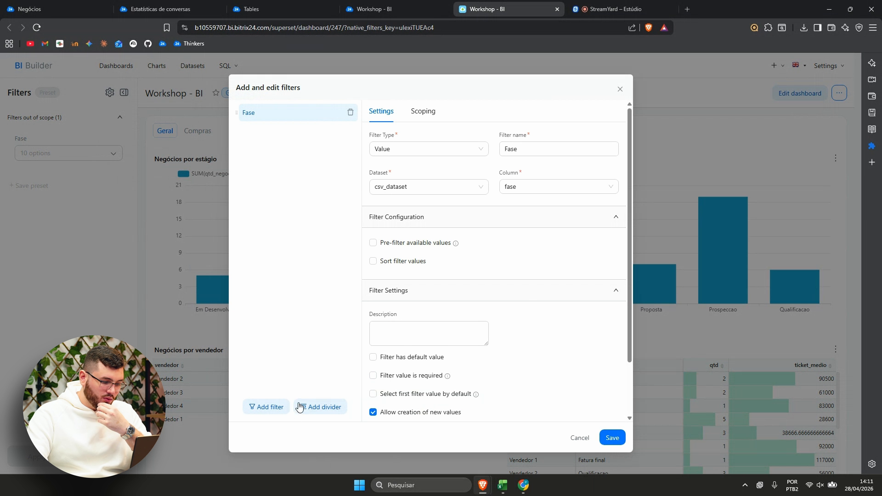
pyautogui.click(276, 409)
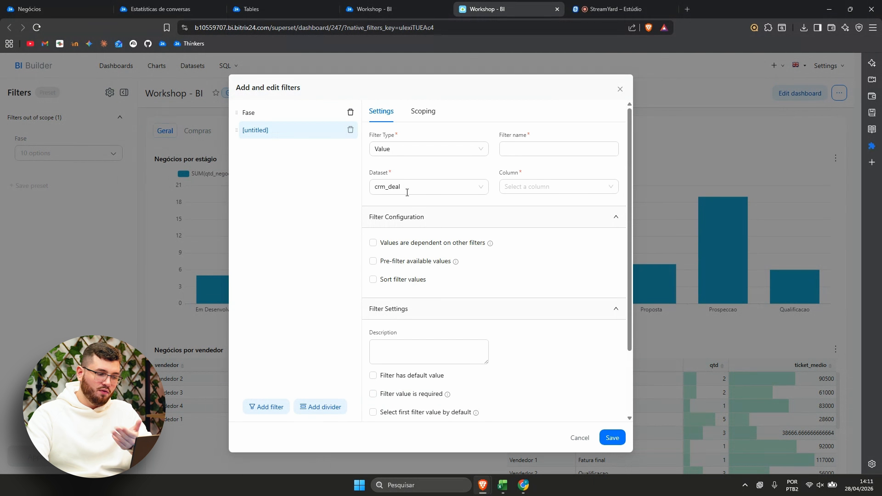
pyautogui.click(260, 115)
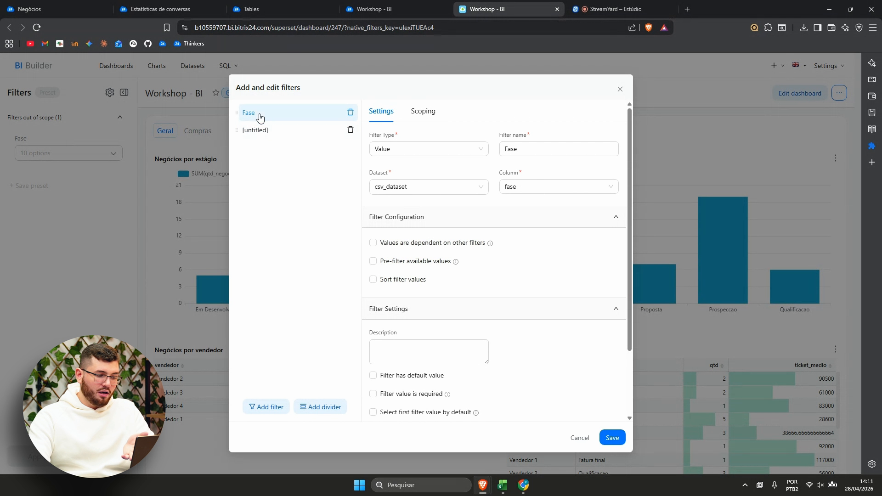
pyautogui.click(268, 133)
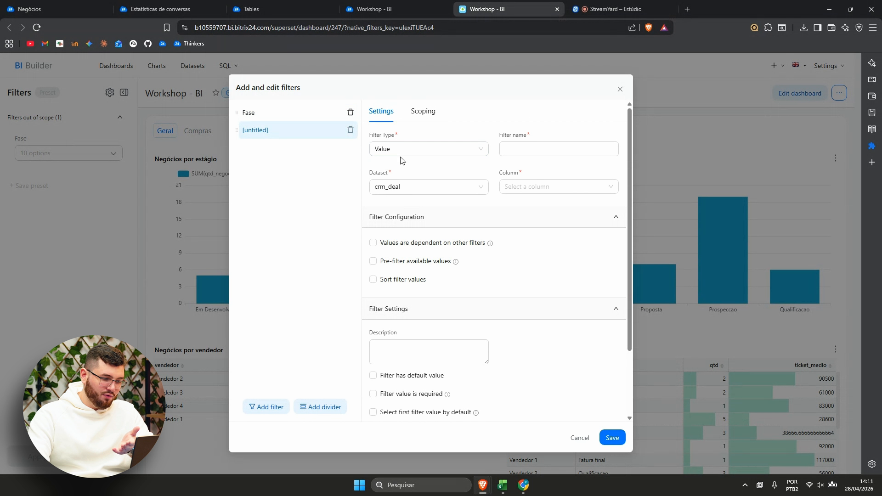
pyautogui.click(413, 149)
pyautogui.click(402, 252)
pyautogui.click(538, 148)
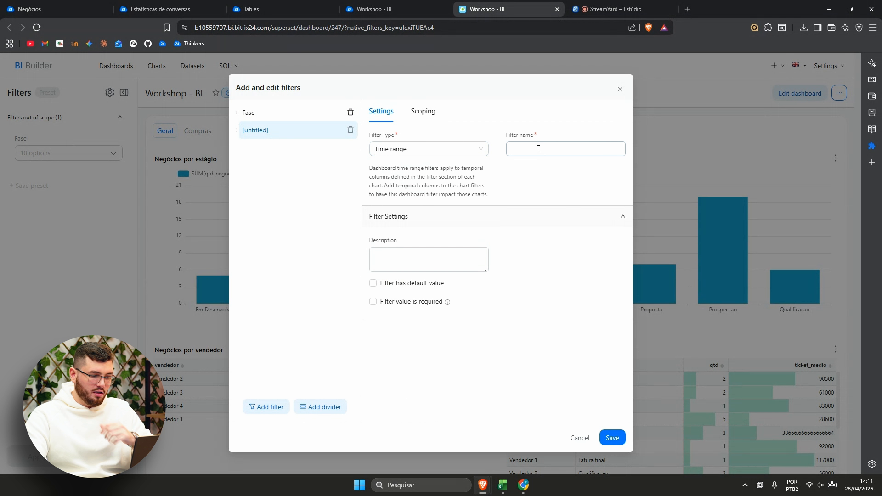
pyautogui.hotkey('ctrl', 't')
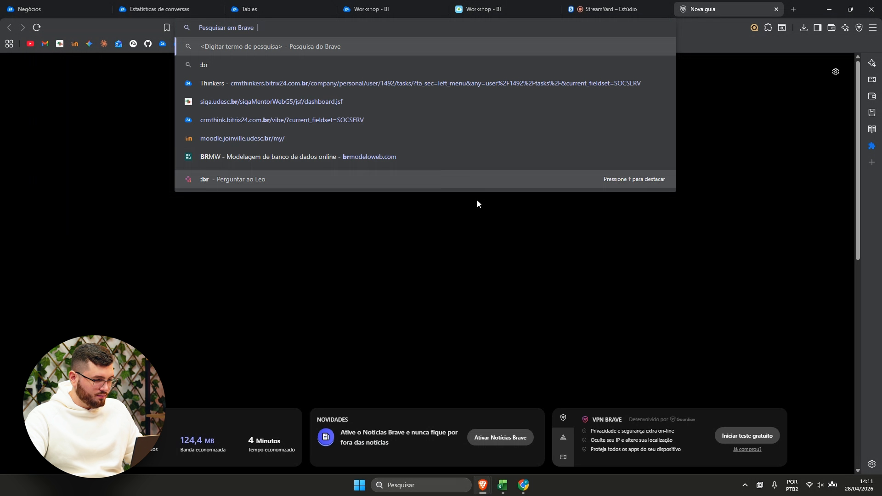
pyautogui.hotkey('ctrl', 'shift', 't')
pyautogui.click(330, 8)
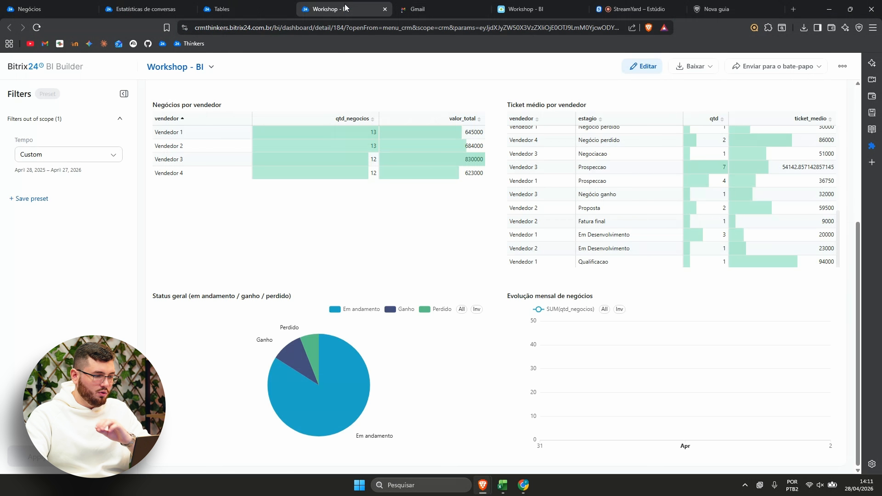
pyautogui.click(539, 6)
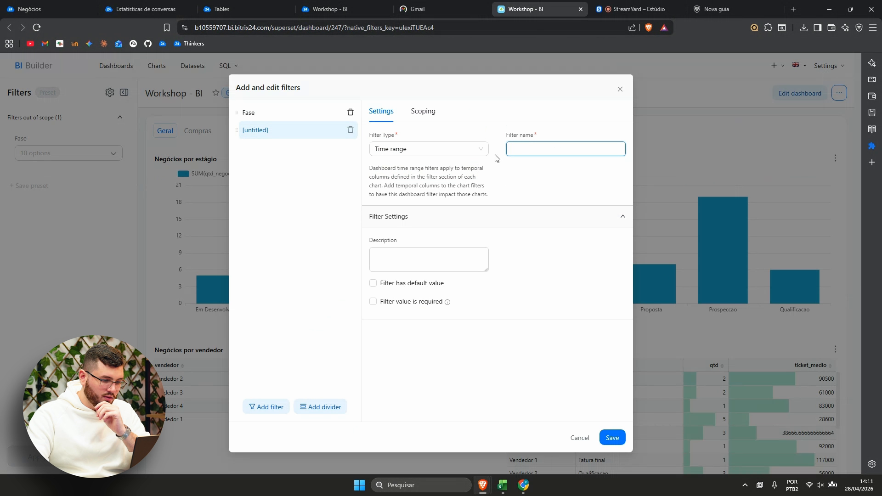
# Step: Name the new filter Intervalo de tempo, give it a default value of Current year and save the configuration
pyautogui.write('Intervao')
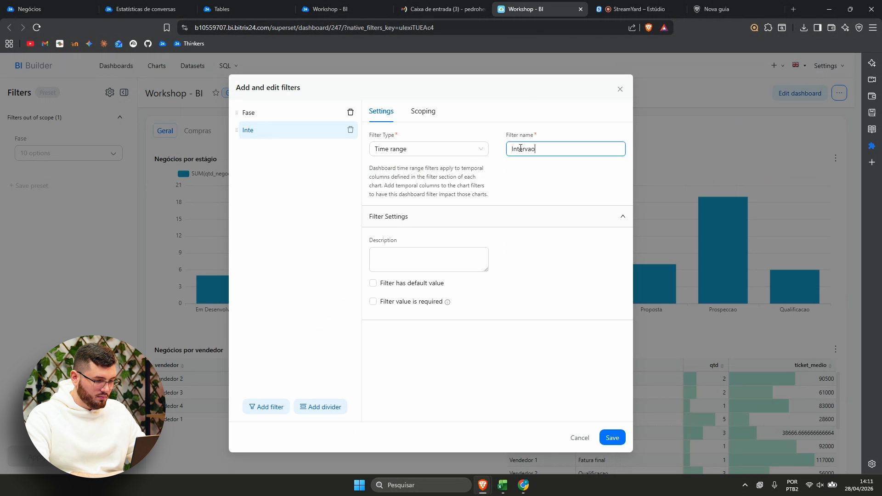
pyautogui.press('BackSpace')
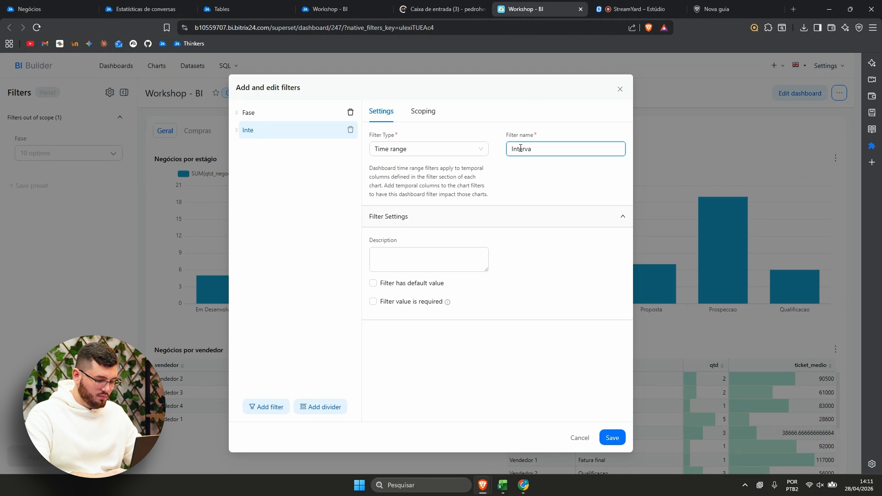
pyautogui.write('lo de tempo')
pyautogui.press('BackSpace')
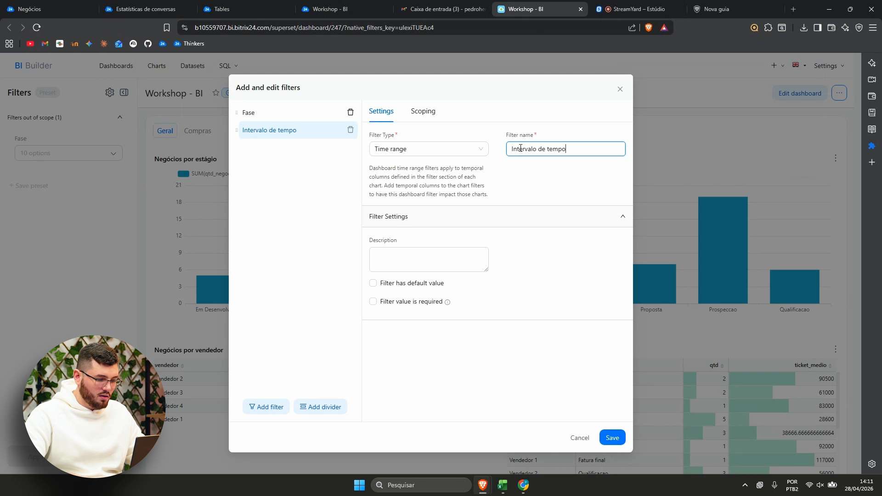
pyautogui.click(424, 287)
pyautogui.click(415, 305)
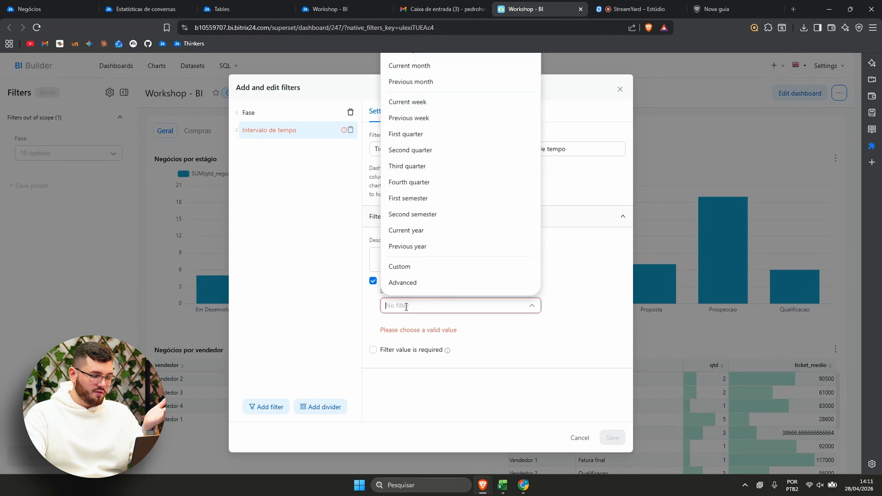
pyautogui.click(419, 238)
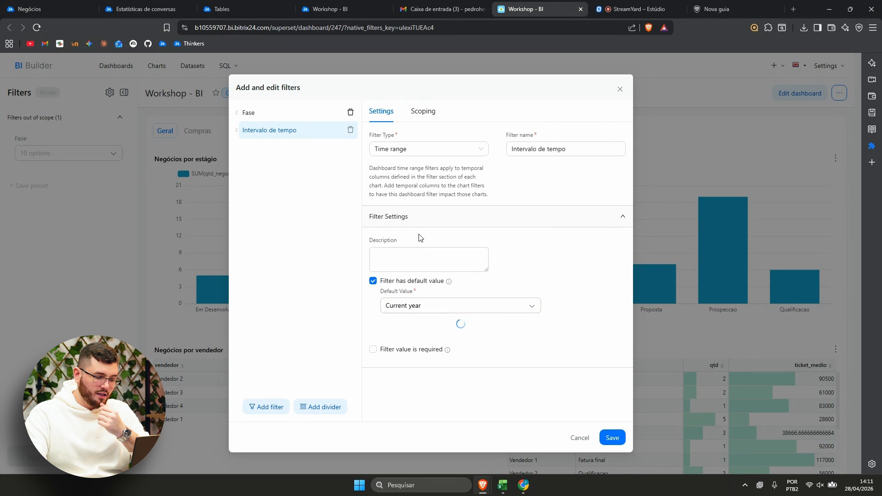
pyautogui.click(611, 439)
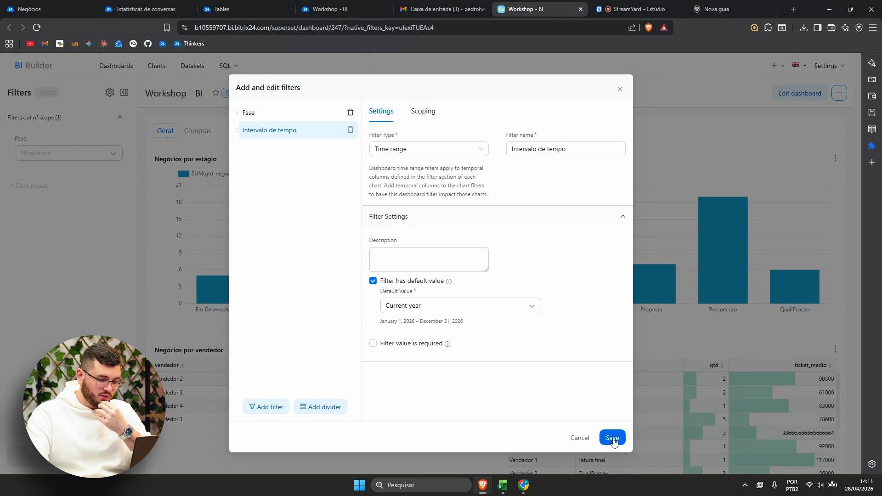